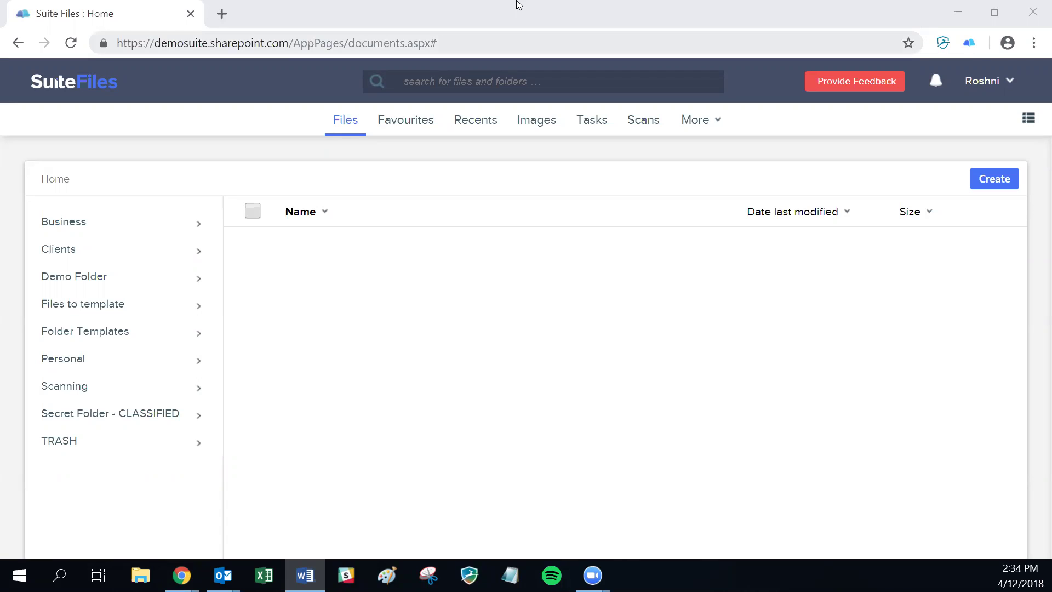
Open the SuiteFiles Help Center knowledge base and return to the SuiteFiles home page.
{"action": "left_click", "coordinate": [978, 97]}
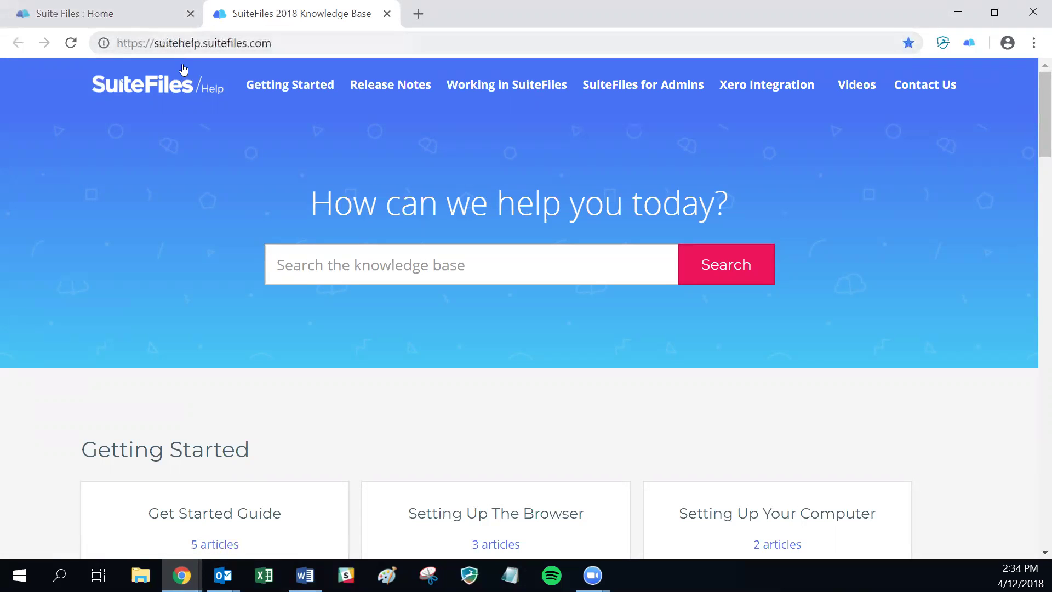
{"action": "left_click", "coordinate": [137, 21]}
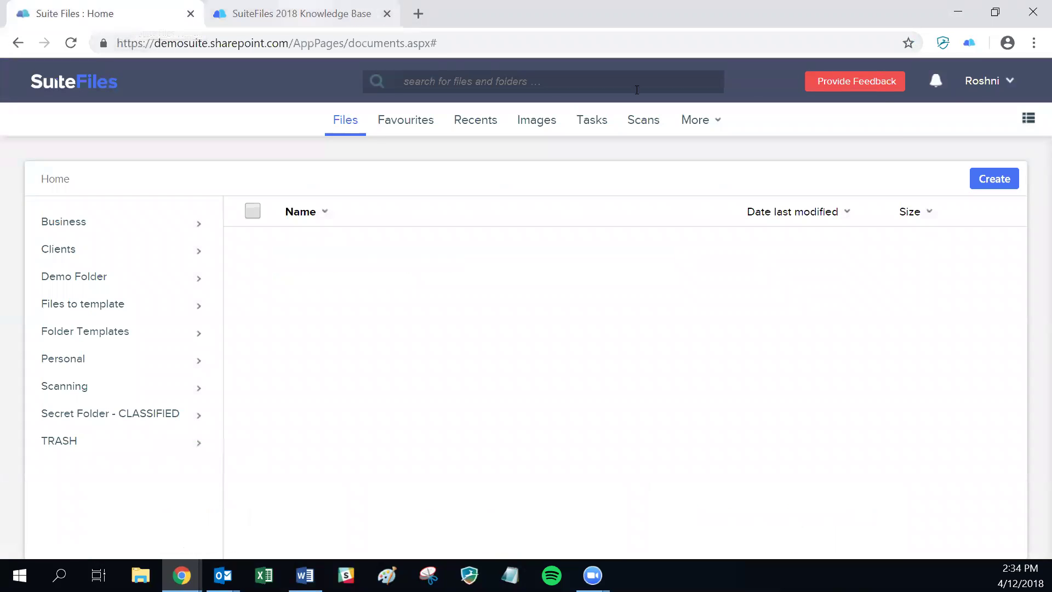
{"action": "left_click", "coordinate": [980, 90]}
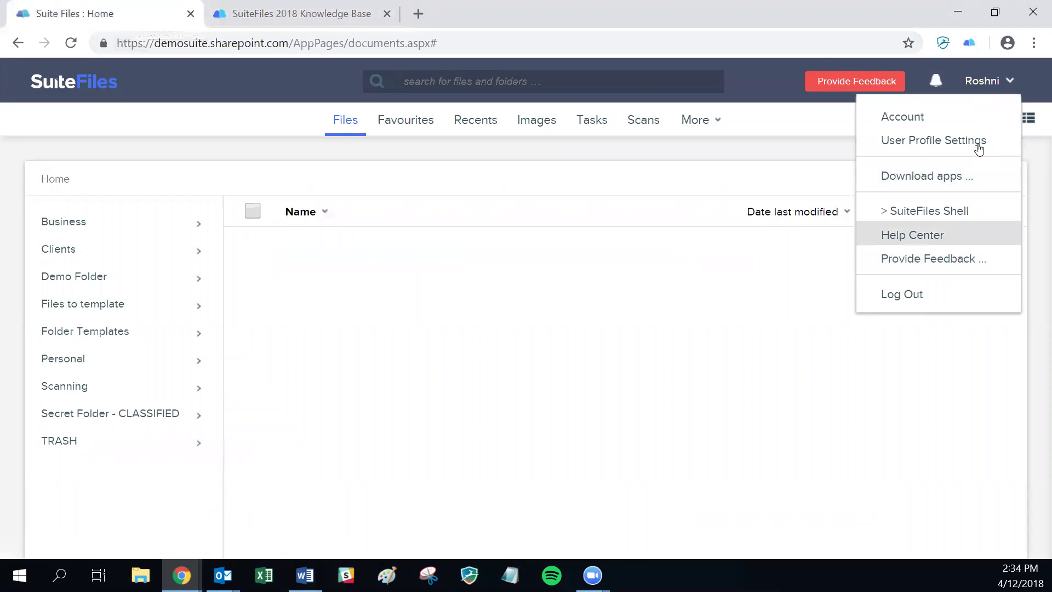
{"action": "left_click", "coordinate": [274, 22]}
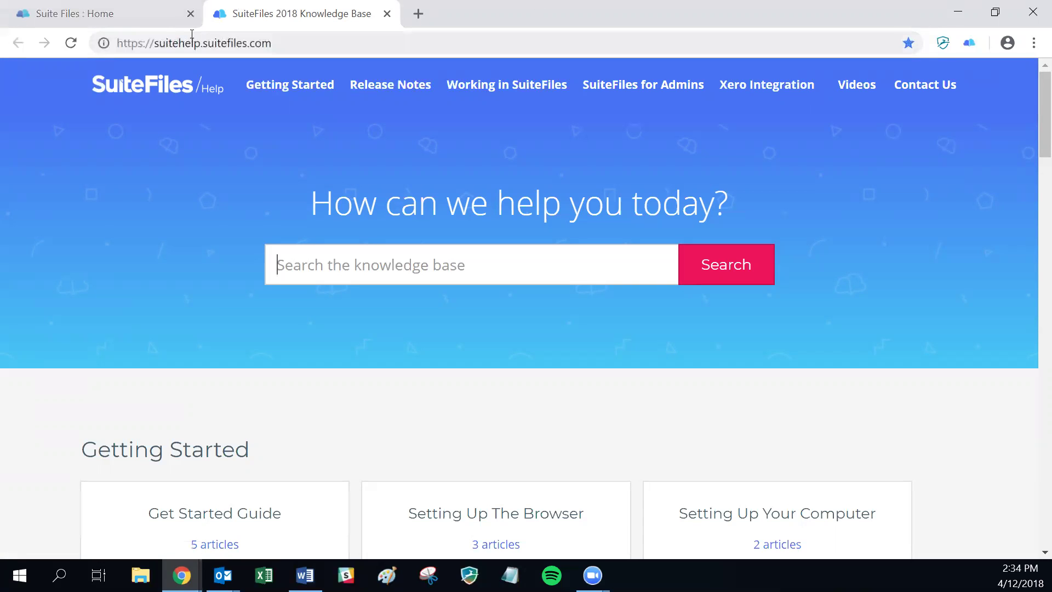
{"action": "left_click", "coordinate": [166, 17]}
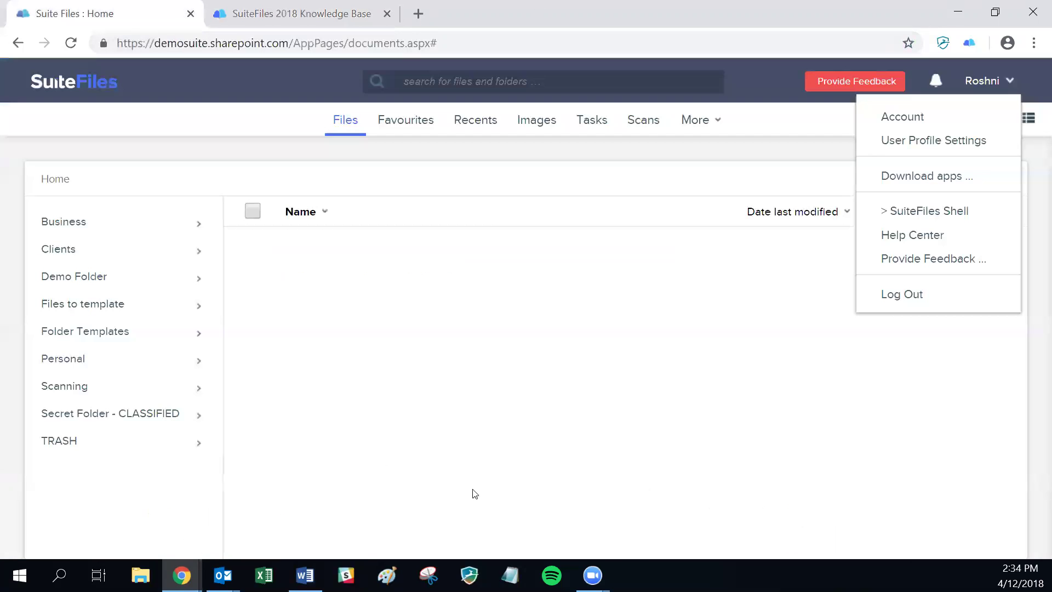
{"action": "left_click", "coordinate": [627, 345]}
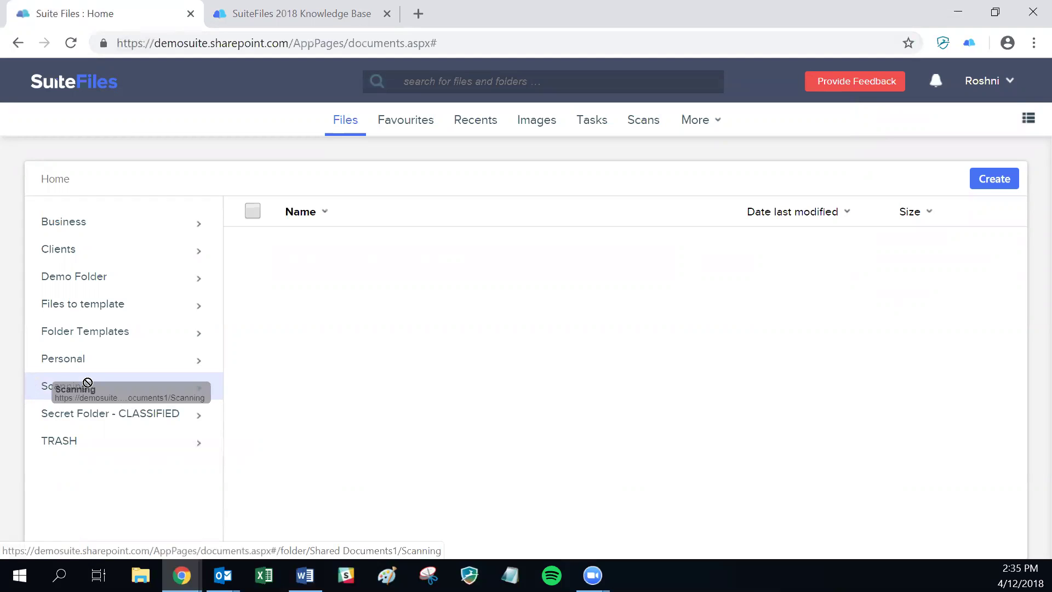
Open the signed-in account holder's own subfolder inside the Scanning folder.
{"action": "left_click", "coordinate": [1012, 176]}
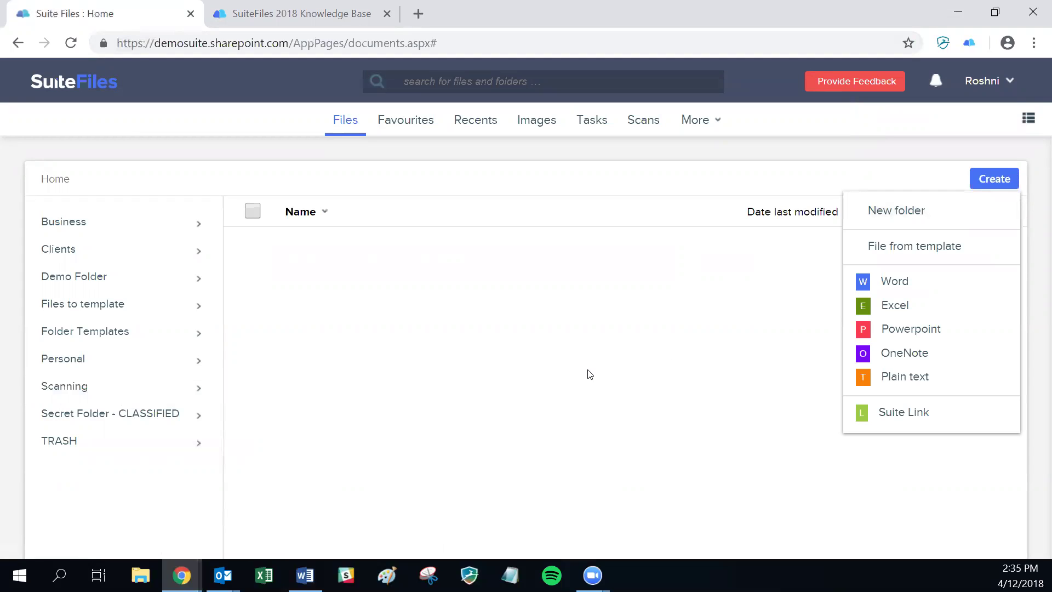
{"action": "left_click", "coordinate": [143, 387]}
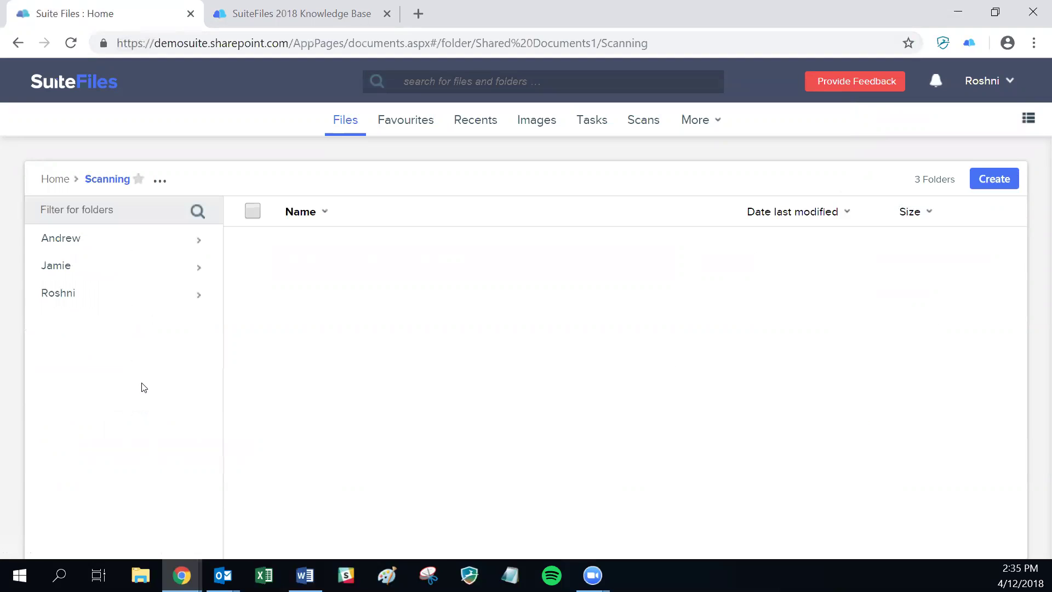
{"action": "left_click", "coordinate": [83, 299]}
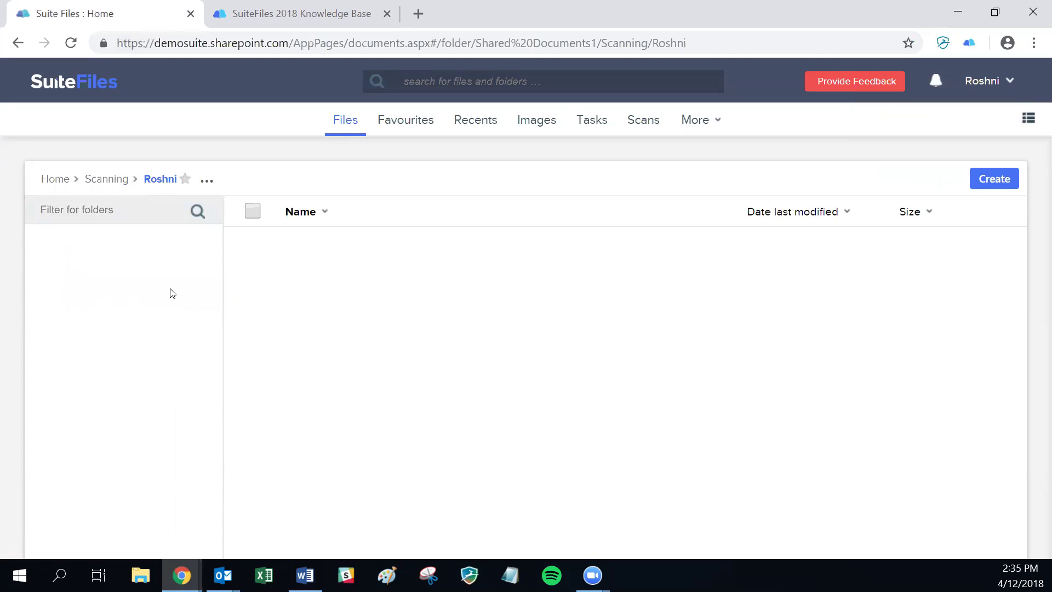
Create a subfolder named Scanning 4 Dec inside the account holder's scanning folder, without a folder template.
{"action": "left_click", "coordinate": [209, 188]}
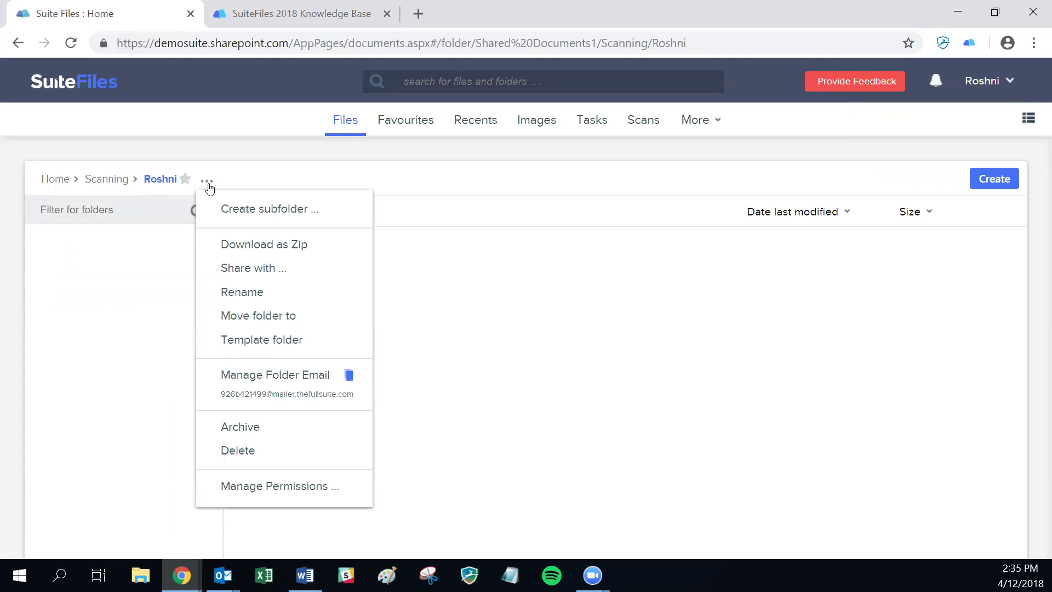
{"action": "left_click", "coordinate": [250, 210]}
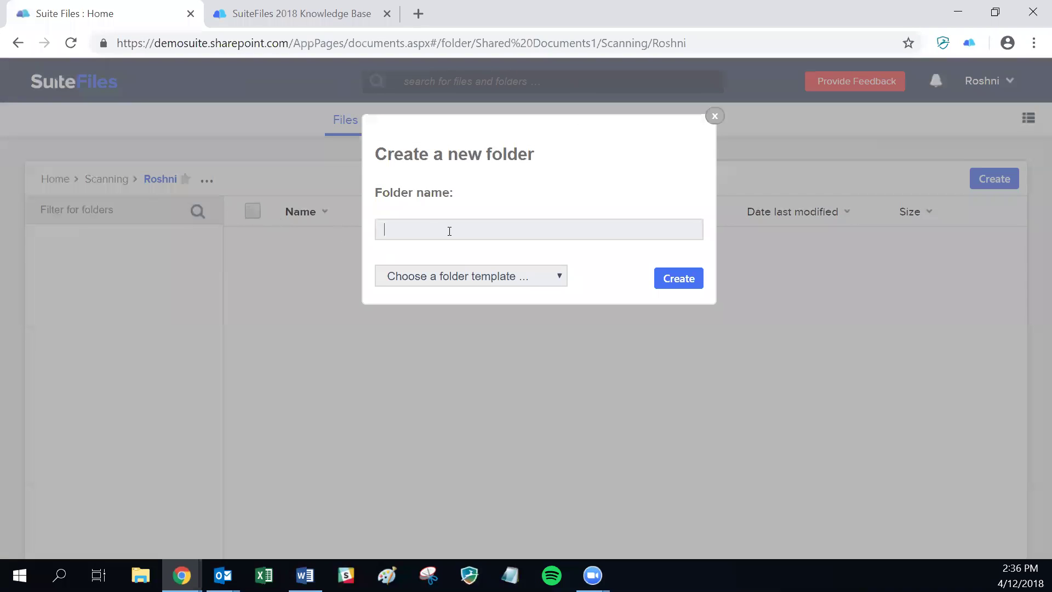
{"action": "type", "text": "Scanning 4 Dec"}
{"action": "left_click", "coordinate": [678, 283]}
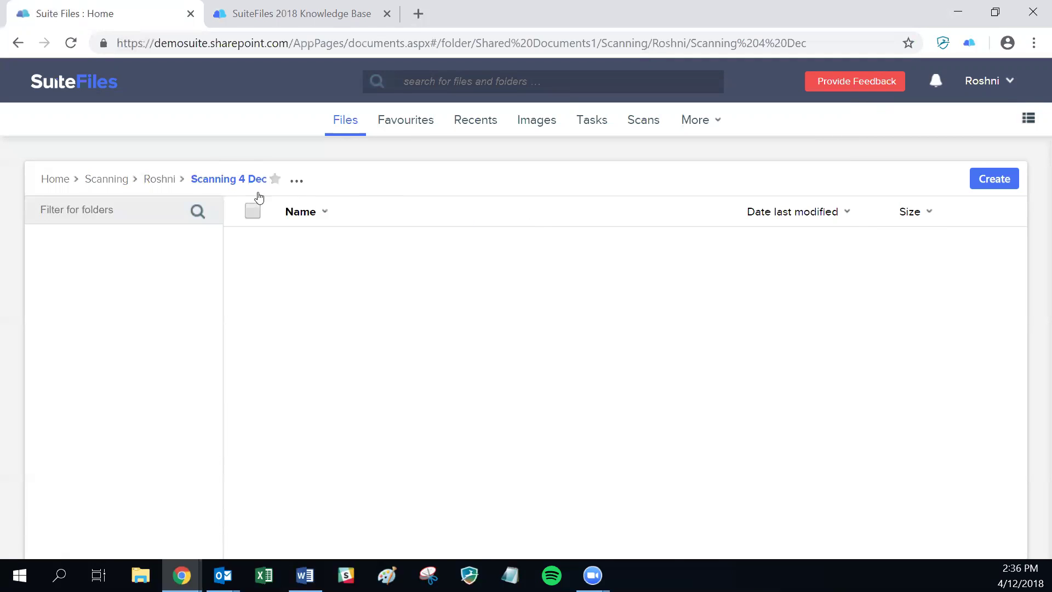
Create an email address for the Scanning 4 Dec folder and copy that address.
{"action": "left_click", "coordinate": [294, 182]}
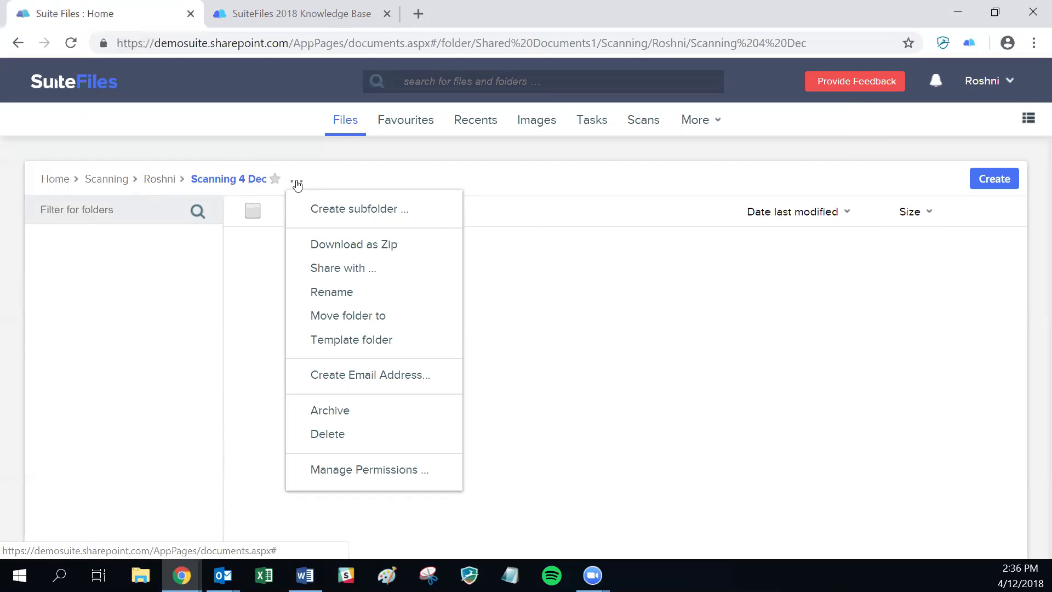
{"action": "left_click", "coordinate": [367, 378]}
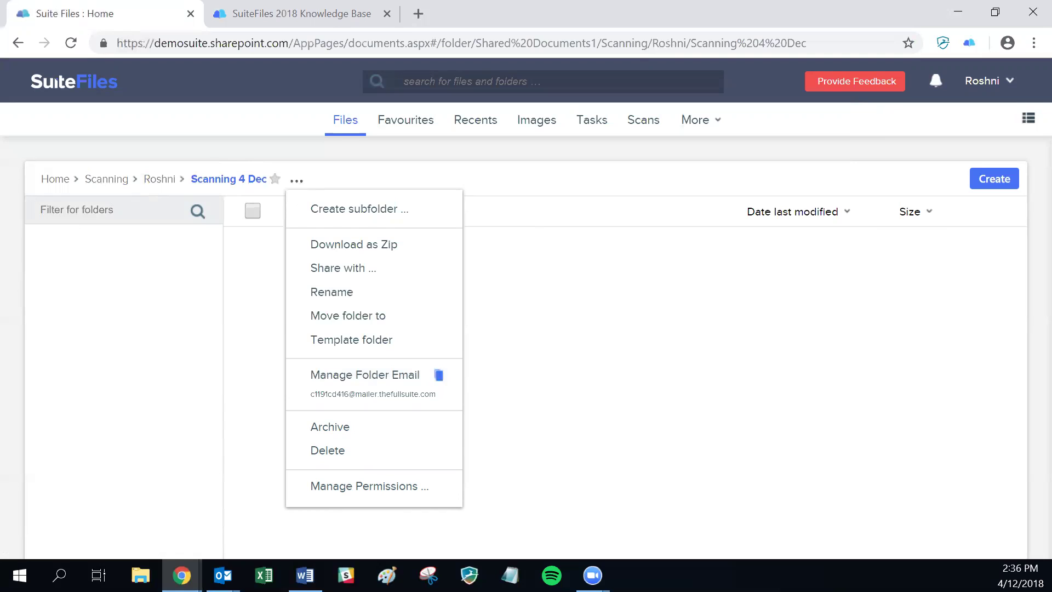
{"action": "key", "text": "alt+Tab"}
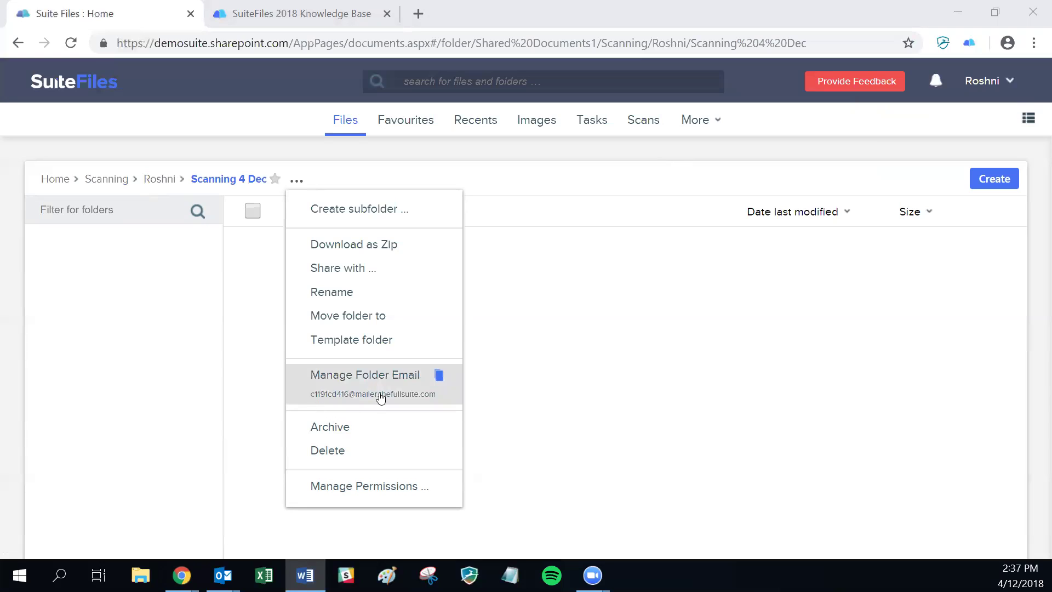
{"action": "left_click", "coordinate": [440, 378]}
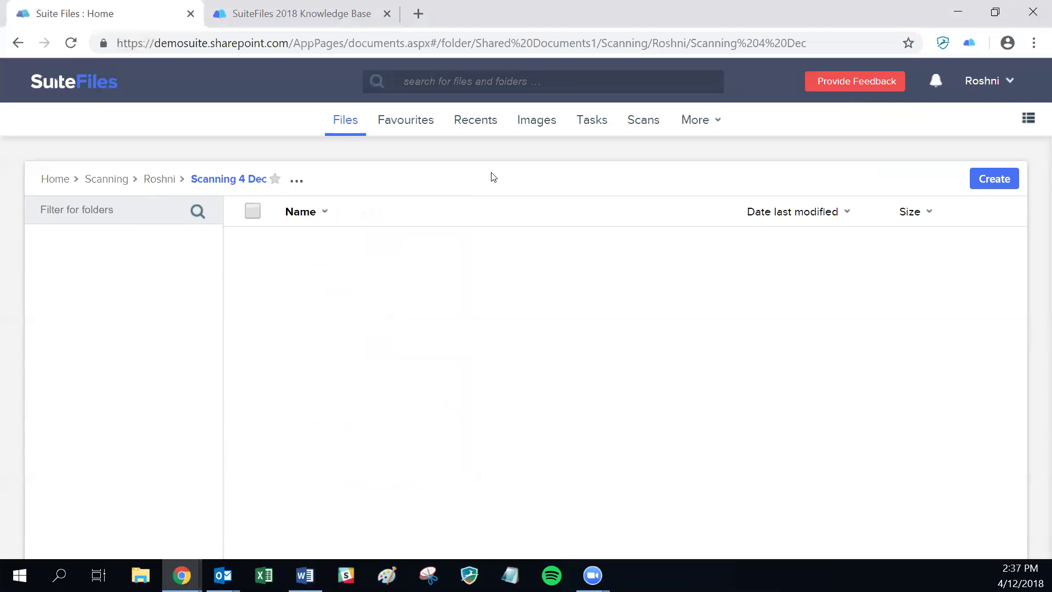
{"action": "left_click", "coordinate": [294, 186]}
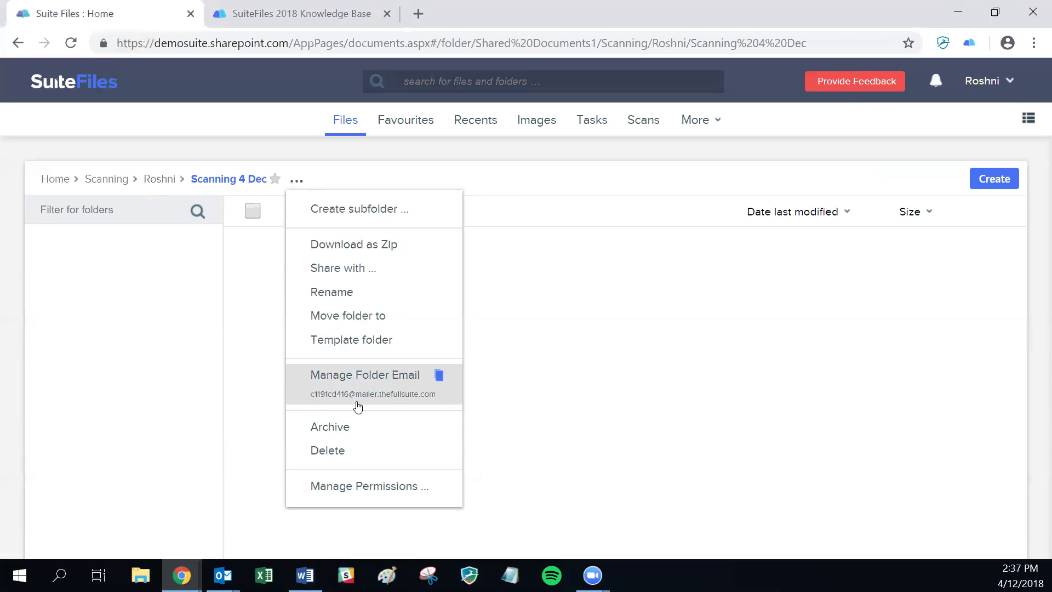
{"action": "left_click", "coordinate": [514, 276]}
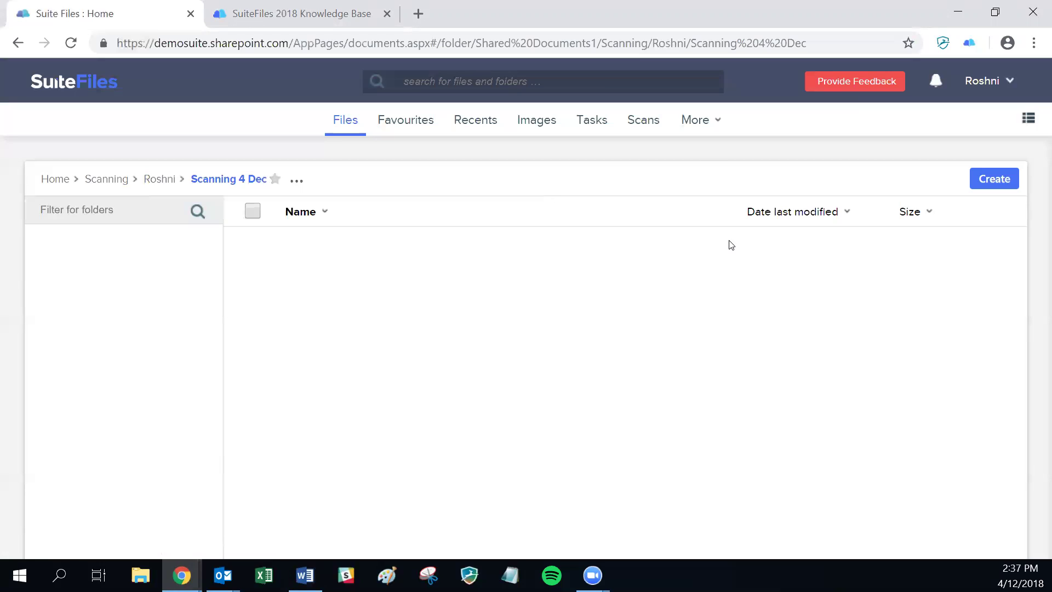
Switch to Outlook and bring up the Scans example message with the attached PDF 20180925_080053.pdf.
{"action": "left_click", "coordinate": [223, 575]}
{"action": "left_click", "coordinate": [266, 451]}
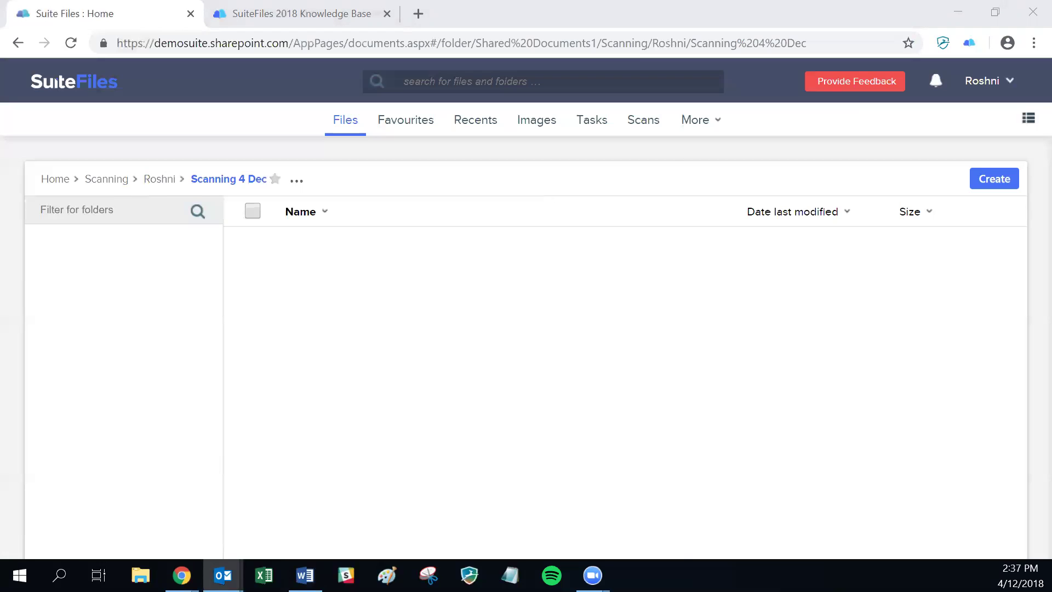
{"action": "left_click", "coordinate": [608, 170]}
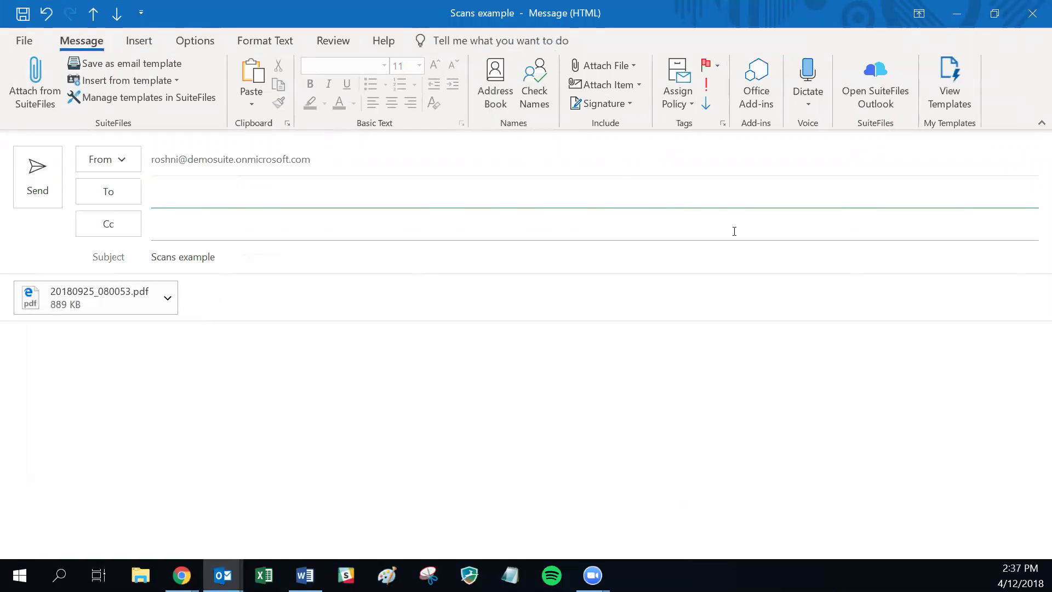
{"action": "left_click", "coordinate": [305, 576]}
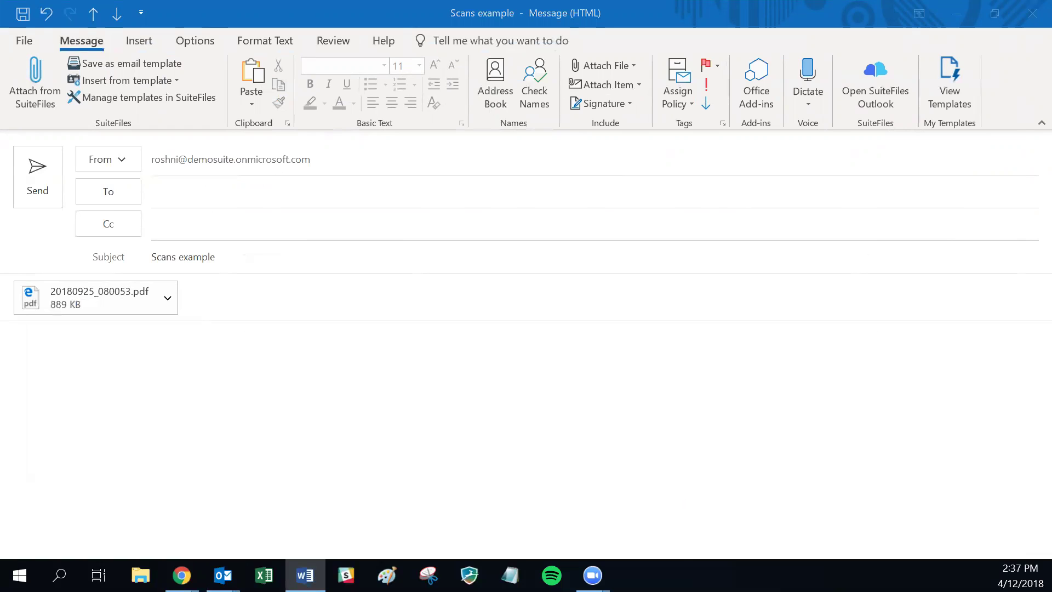
{"action": "left_click", "coordinate": [50, 285]}
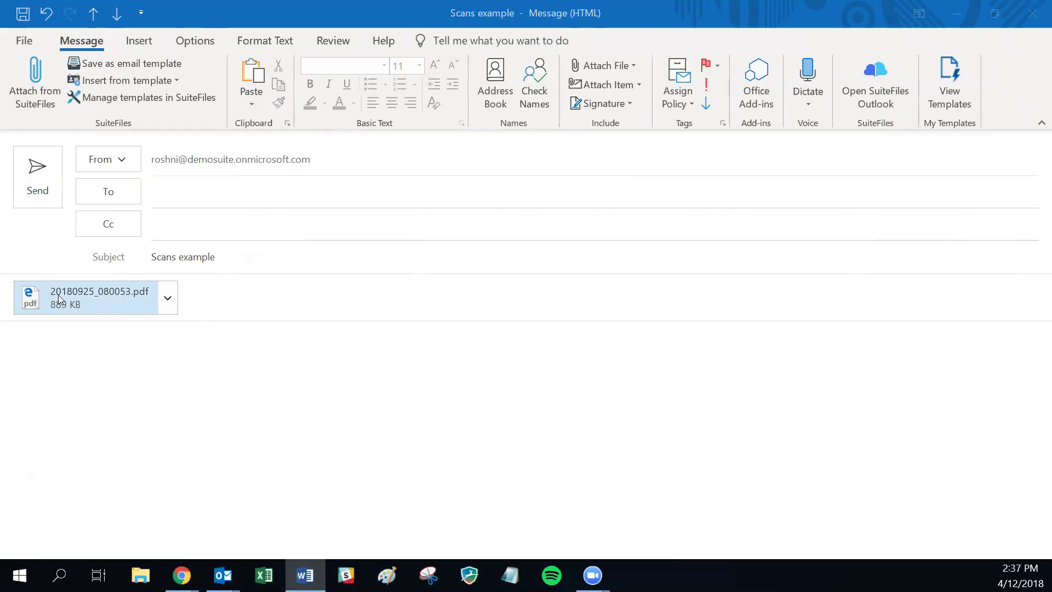
{"action": "left_click", "coordinate": [40, 322]}
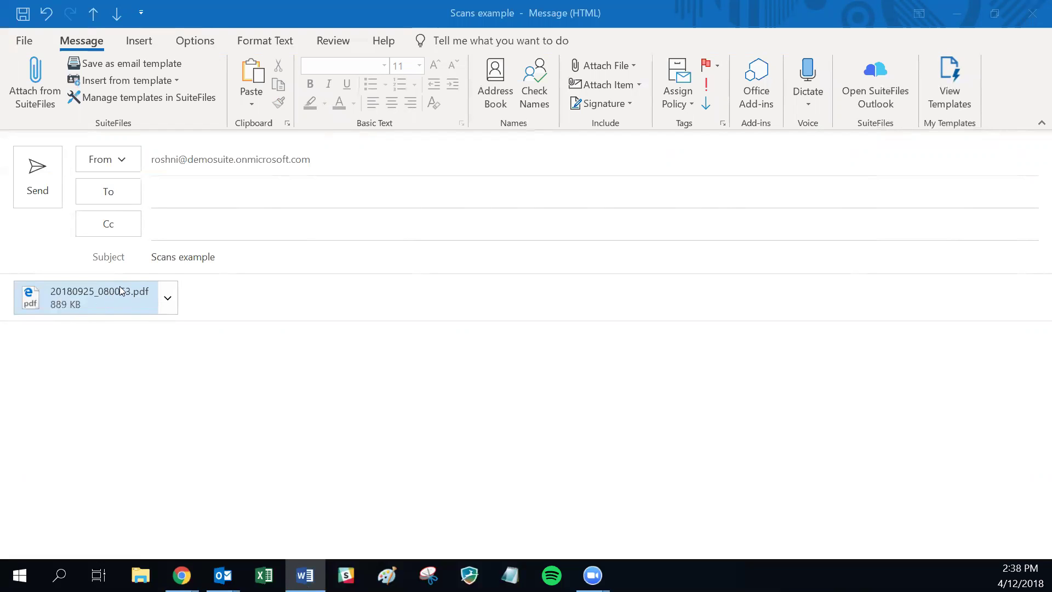
Paste the copied folder email address as the recipient of the Scans example message and send it without filing it.
{"action": "left_click", "coordinate": [173, 196]}
{"action": "right_click", "coordinate": [168, 196]}
{"action": "left_click", "coordinate": [187, 229]}
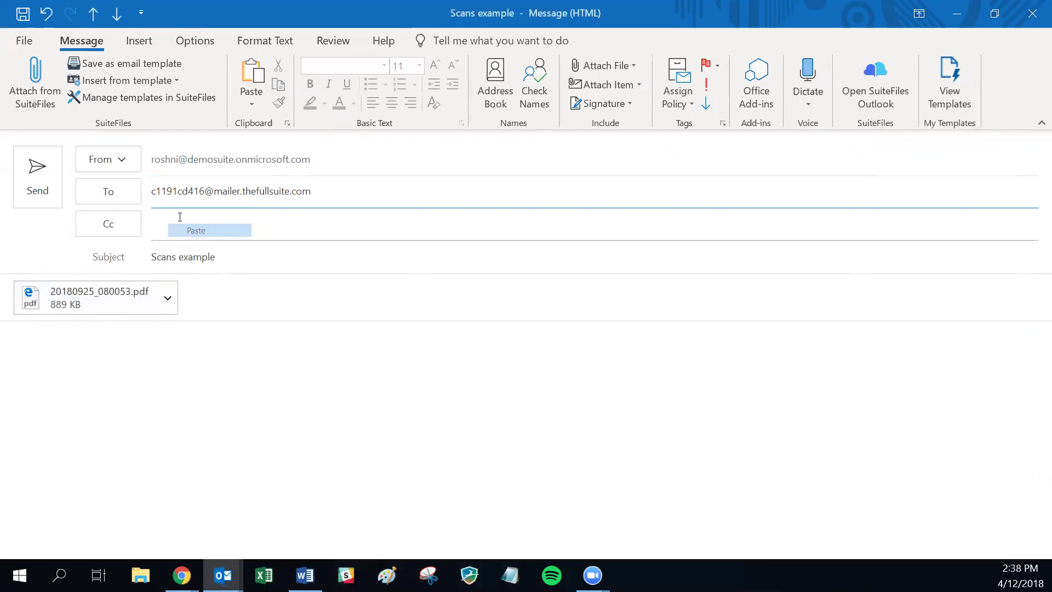
{"action": "left_click", "coordinate": [246, 323]}
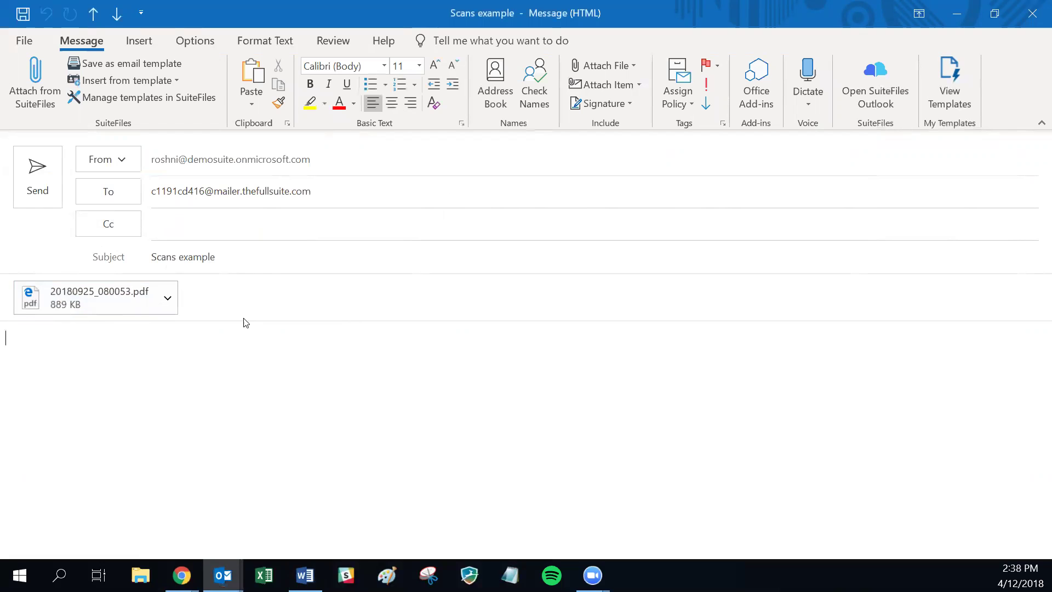
{"action": "left_click", "coordinate": [43, 180]}
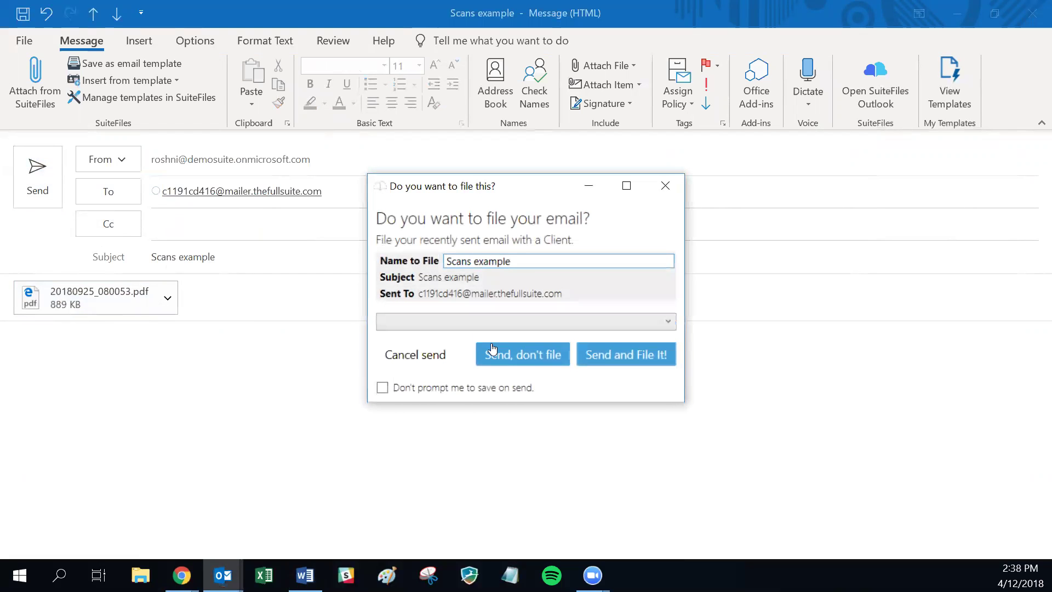
{"action": "left_click", "coordinate": [521, 357]}
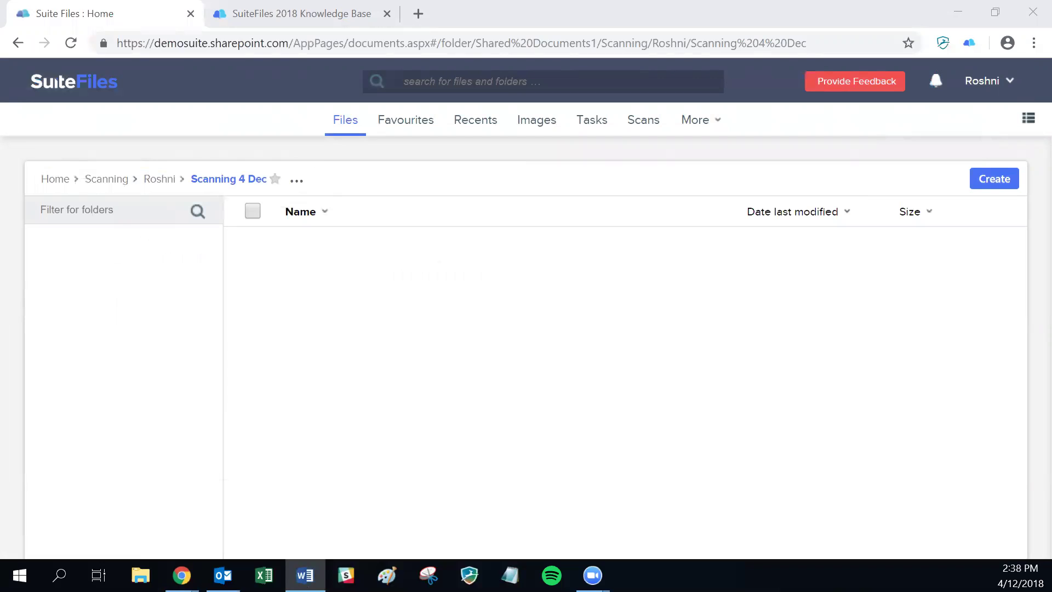
Open the Scans page in SuiteFiles and look through the scans and uploads for the emailed document.
{"action": "left_click", "coordinate": [649, 132]}
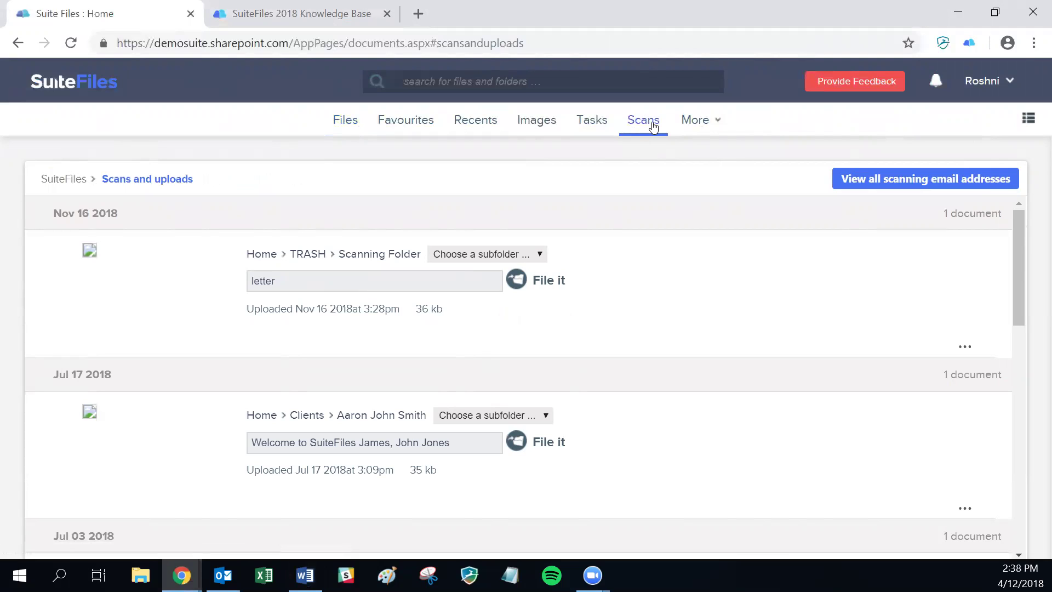
{"action": "key", "text": "alt+Tab"}
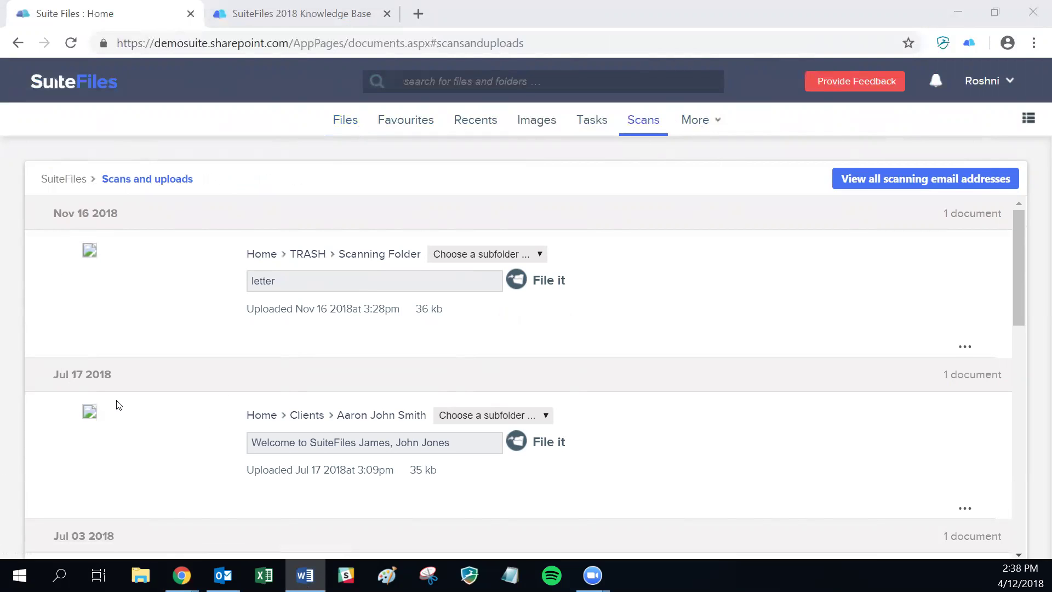
{"action": "scroll", "coordinate": [116, 403], "scroll_direction": "down", "scroll_amount": 3}
{"action": "scroll", "coordinate": [115, 428], "scroll_direction": "down", "scroll_amount": 10}
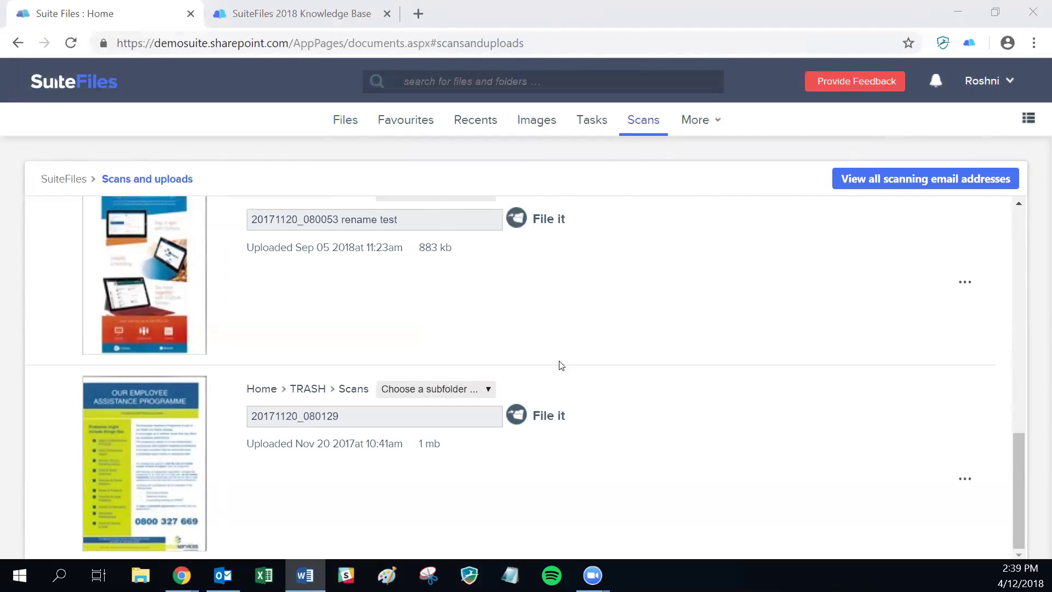
{"action": "scroll", "coordinate": [561, 367], "scroll_direction": "up", "scroll_amount": 10}
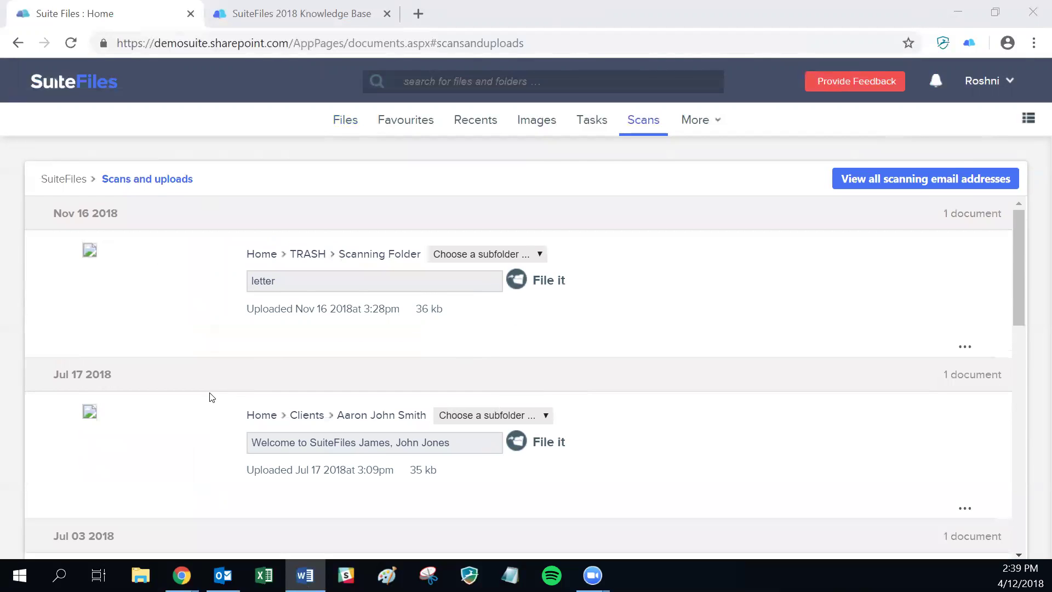
{"action": "scroll", "coordinate": [131, 394], "scroll_direction": "down", "scroll_amount": 3}
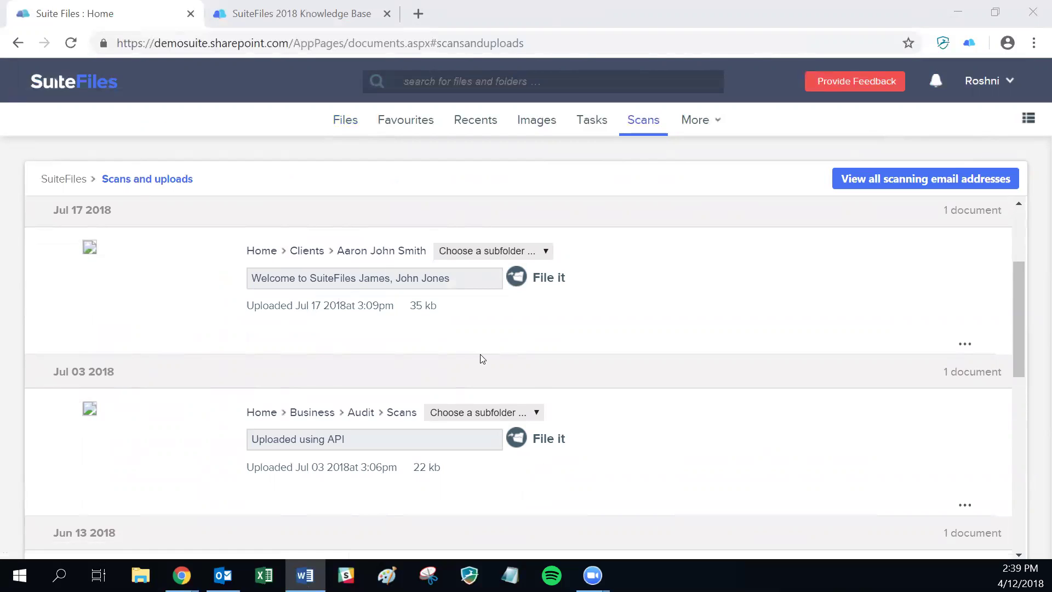
{"action": "scroll", "coordinate": [492, 347], "scroll_direction": "up", "scroll_amount": 3}
Refresh the Scans list by visiting Tasks and returning, and check it again for the emailed PDF.
{"action": "left_click", "coordinate": [587, 121]}
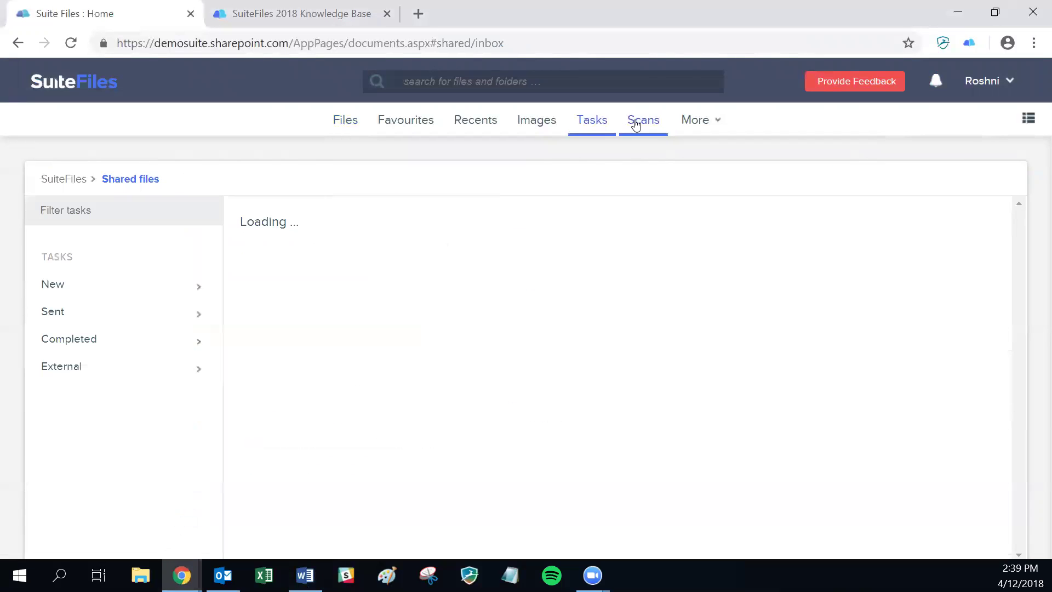
{"action": "left_click", "coordinate": [639, 124]}
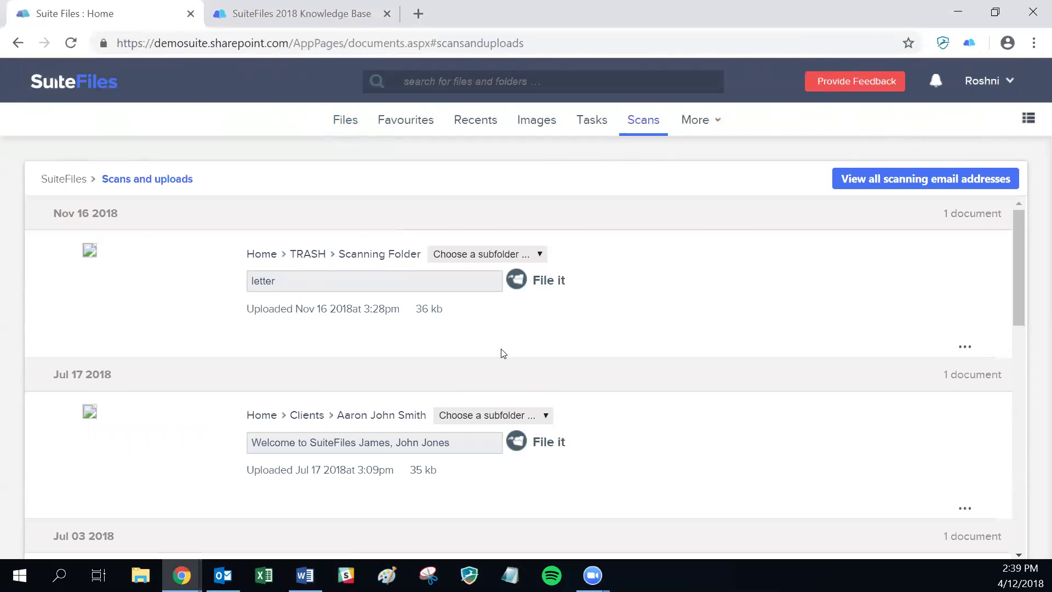
{"action": "scroll", "coordinate": [647, 387], "scroll_direction": "down", "scroll_amount": 10}
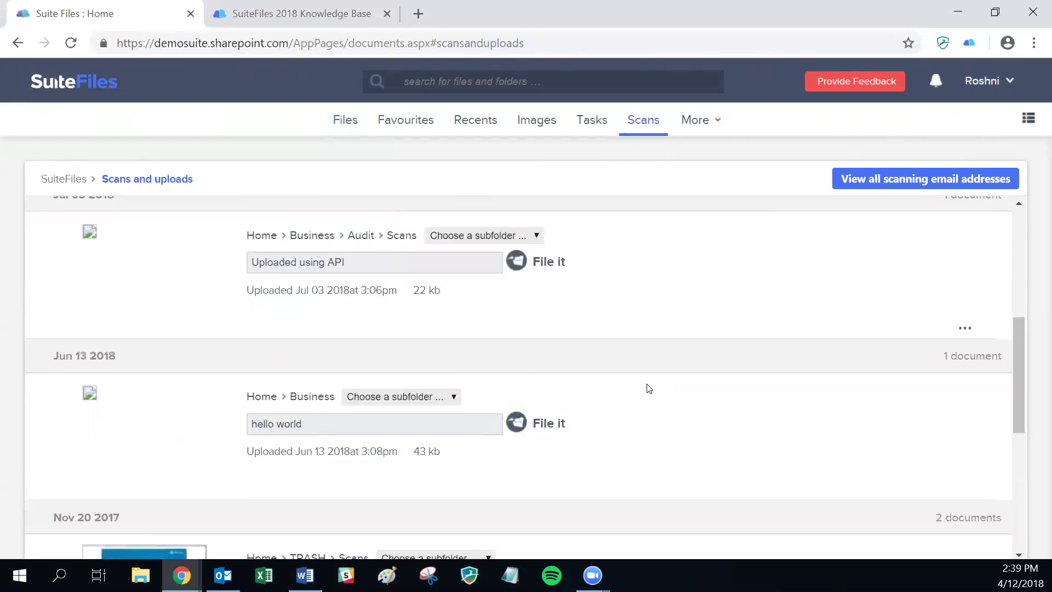
Look through the remaining scans for the emailed PDF and collapse the date groups in the Scans list.
{"action": "scroll", "coordinate": [647, 386], "scroll_direction": "down", "scroll_amount": 3}
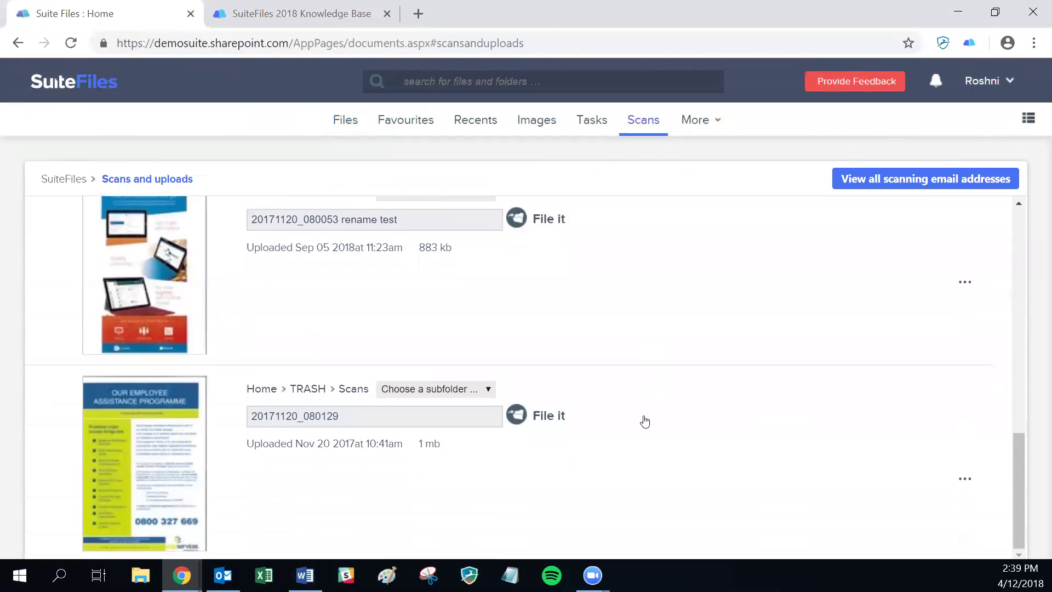
{"action": "scroll", "coordinate": [148, 400], "scroll_direction": "up", "scroll_amount": 5}
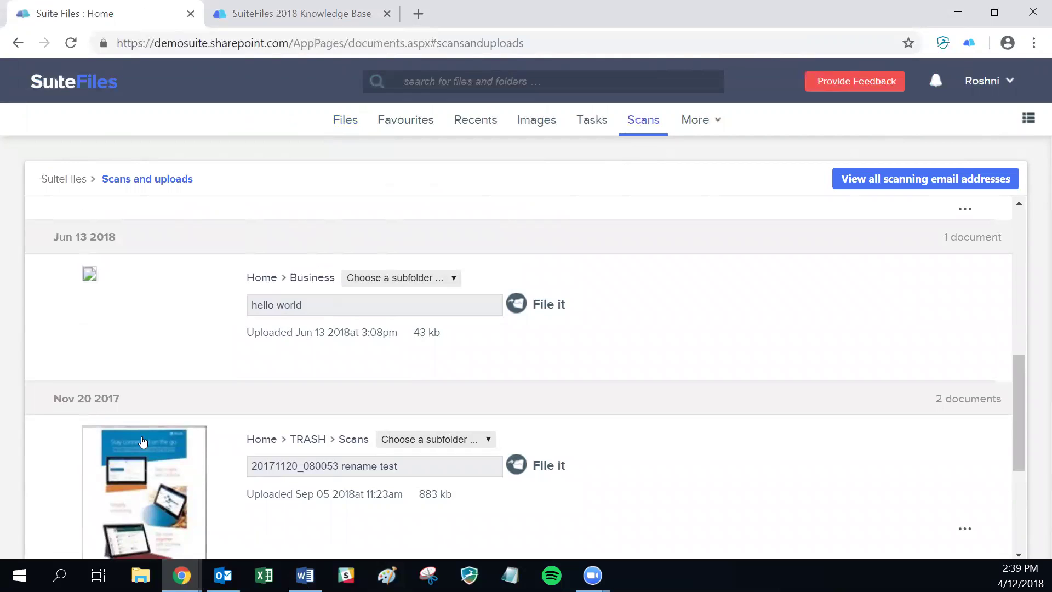
{"action": "scroll", "coordinate": [100, 395], "scroll_direction": "up", "scroll_amount": 3}
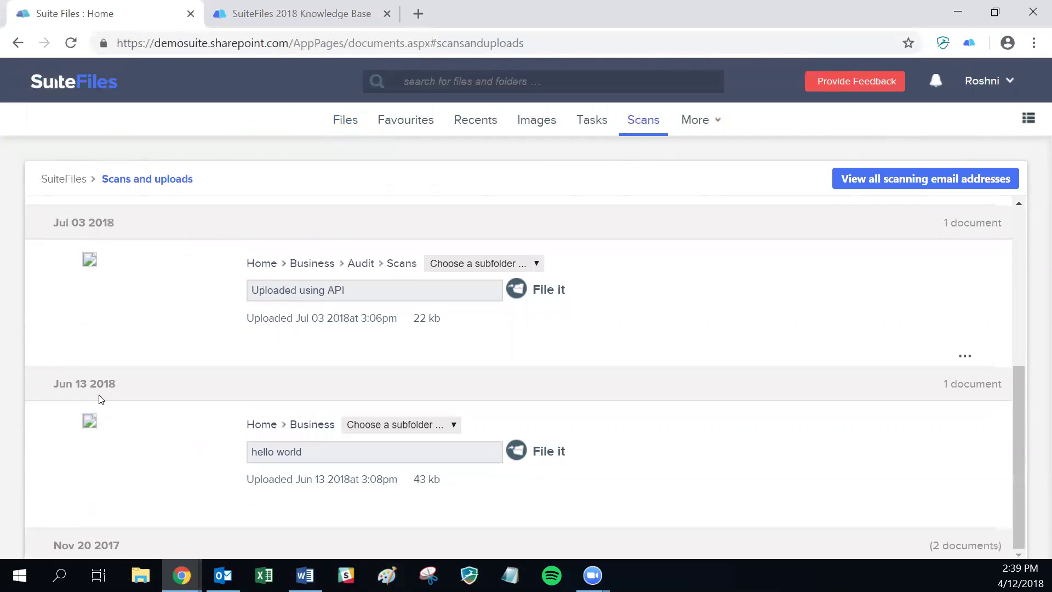
{"action": "left_click", "coordinate": [83, 382]}
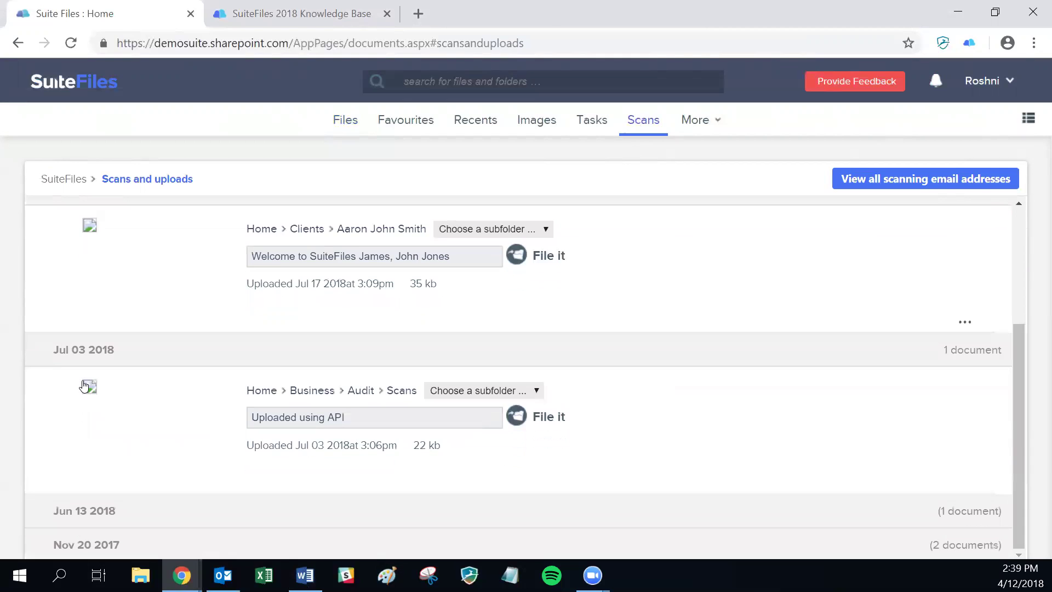
{"action": "left_click", "coordinate": [86, 348]}
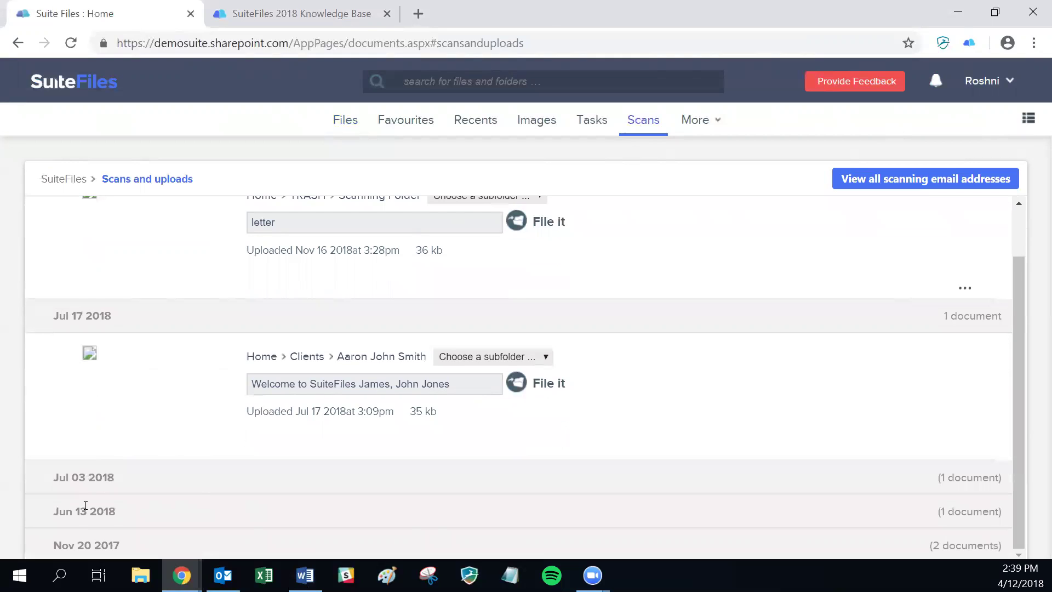
{"action": "left_click", "coordinate": [82, 315]}
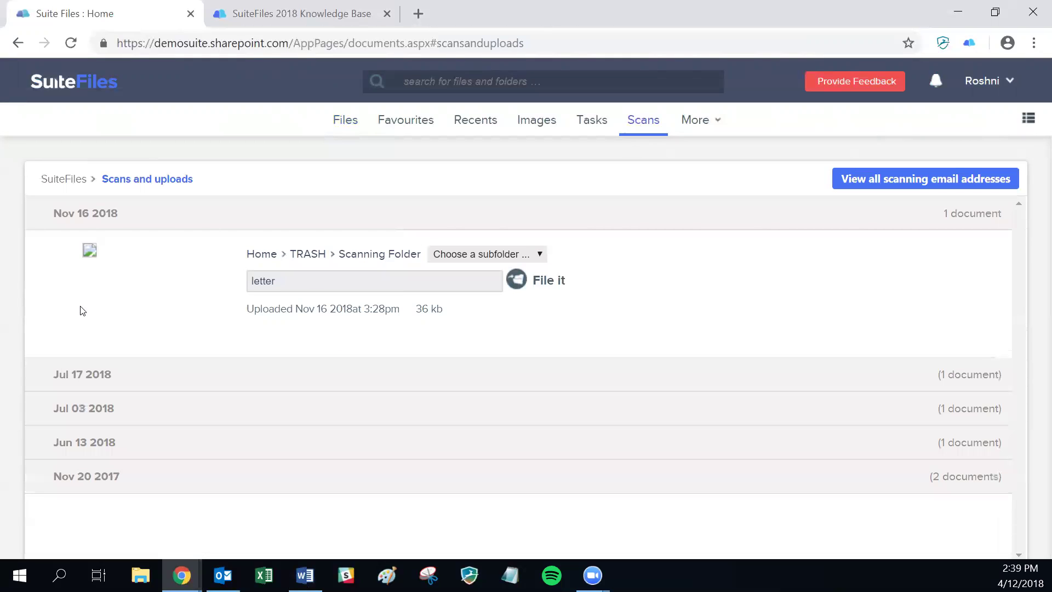
{"action": "left_click", "coordinate": [82, 212]}
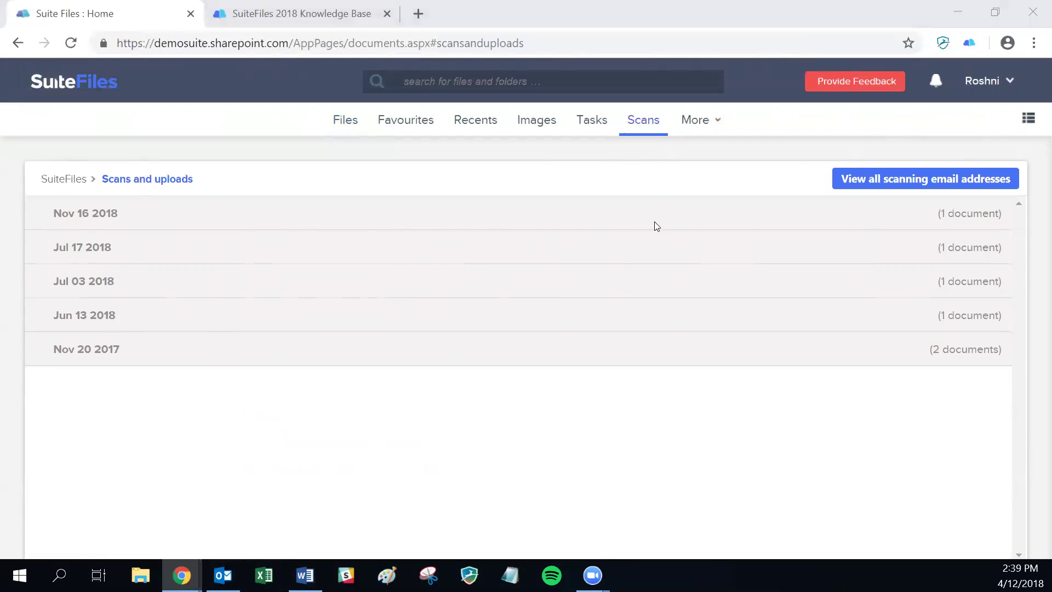
Reload the Scans list by visiting Files and returning, and check again for the emailed document.
{"action": "left_click", "coordinate": [338, 123]}
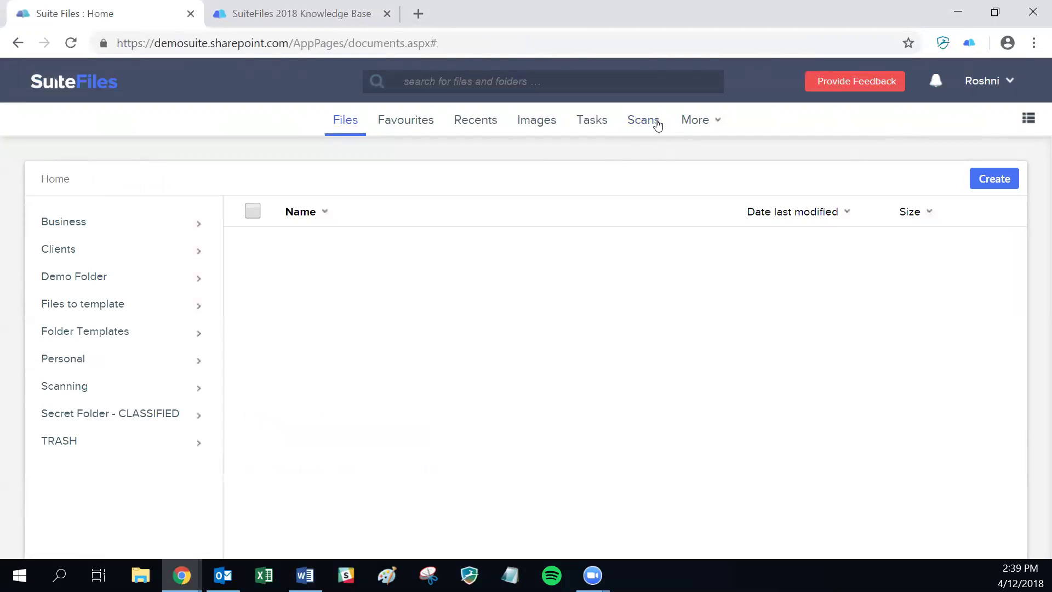
{"action": "left_click", "coordinate": [651, 125]}
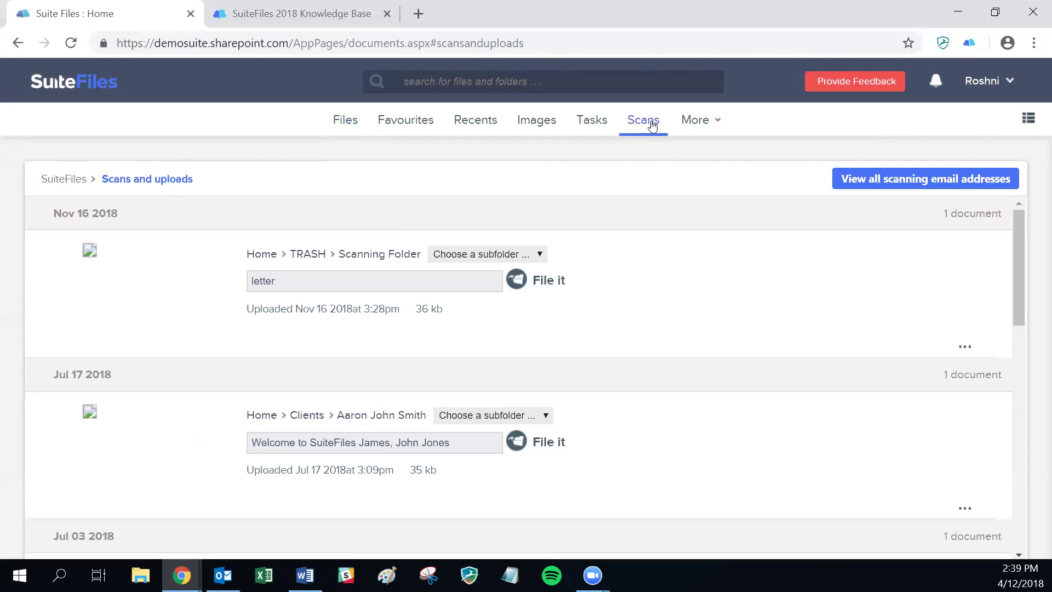
{"action": "left_click", "coordinate": [343, 132]}
{"action": "left_click", "coordinate": [649, 130]}
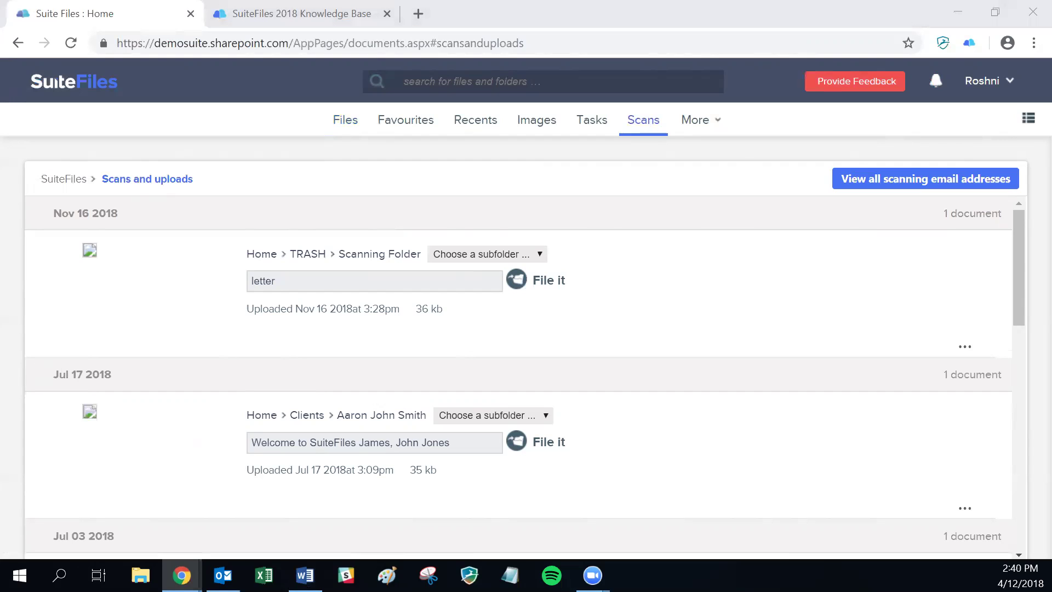
{"action": "key", "text": "alt+Tab"}
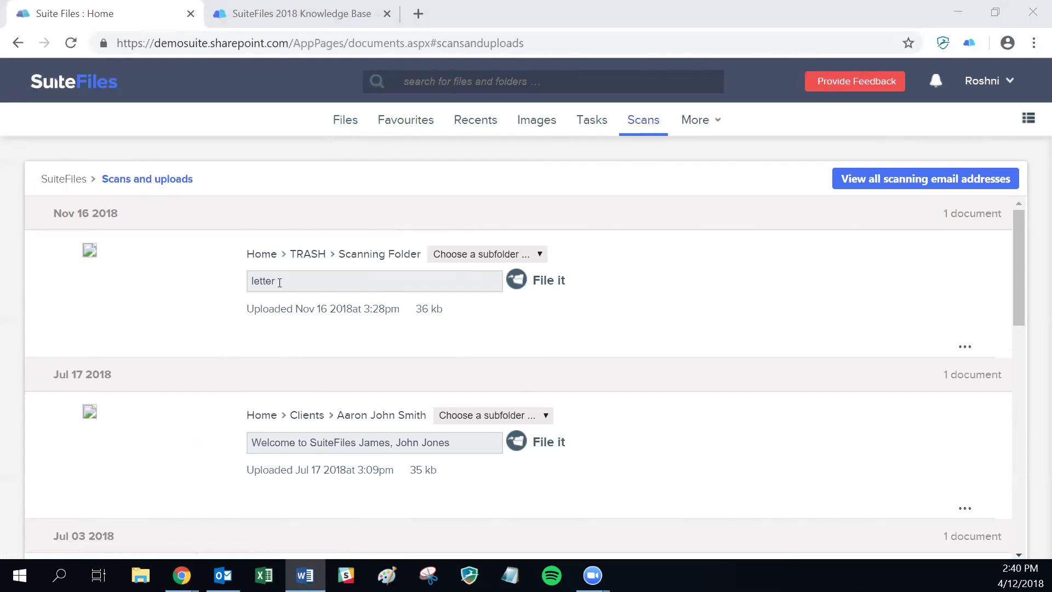
Rename the Nov 16 2018 scan "letter" as "99 Corporation 2018 Financial Report".
{"action": "double_click", "coordinate": [257, 281]}
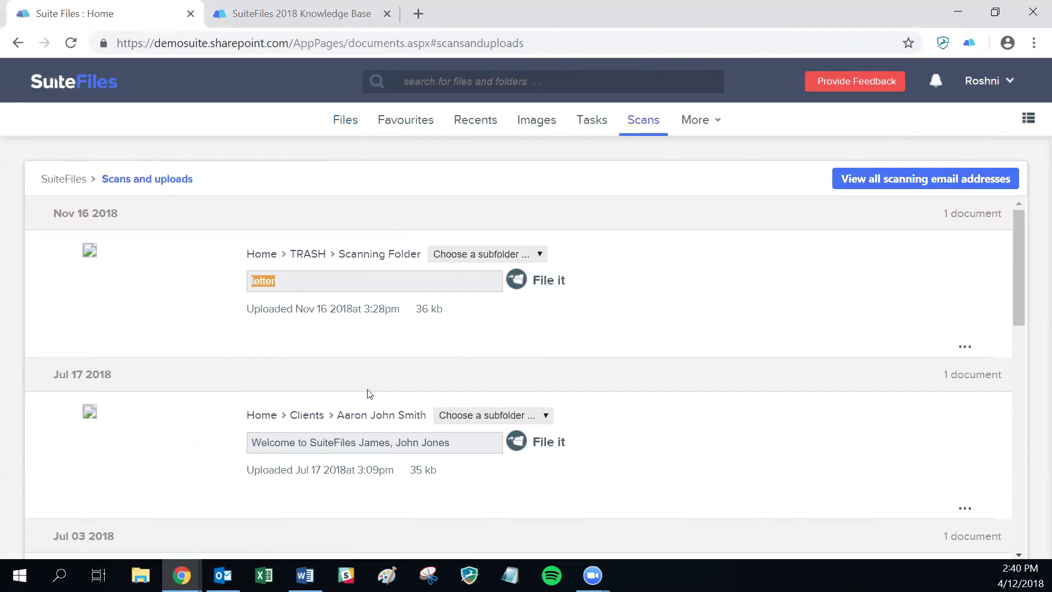
{"action": "key", "text": "BackSpace"}
{"action": "type", "text": "99 Corporation 2018 Financial Report"}
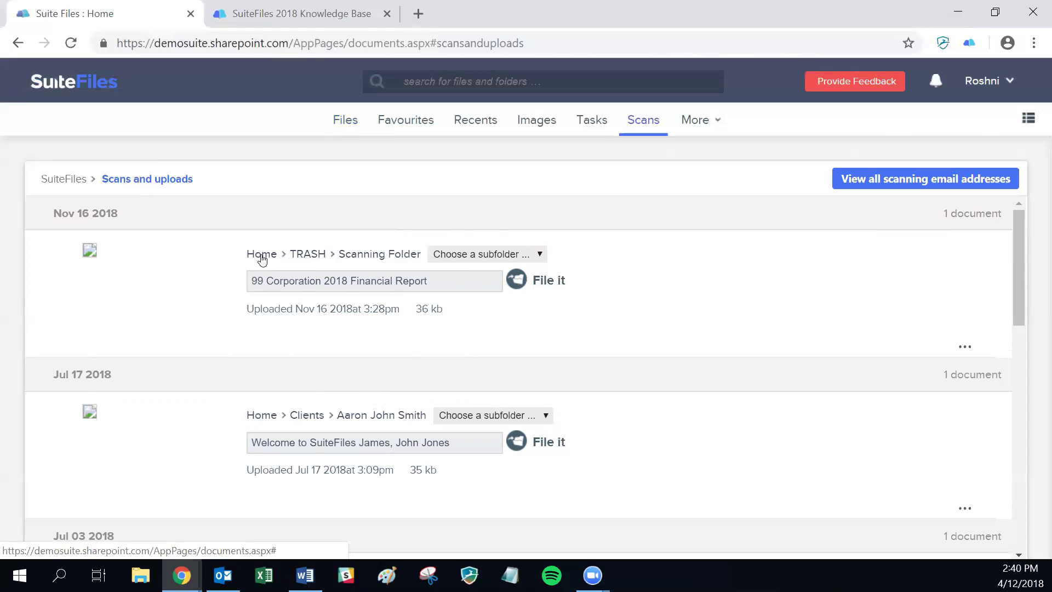
Set the filing destination of the 99 Corporation 2018 Financial Report scan to Home > Clients > 99 Corporation > 2018.
{"action": "left_click", "coordinate": [262, 256]}
{"action": "left_click", "coordinate": [335, 256]}
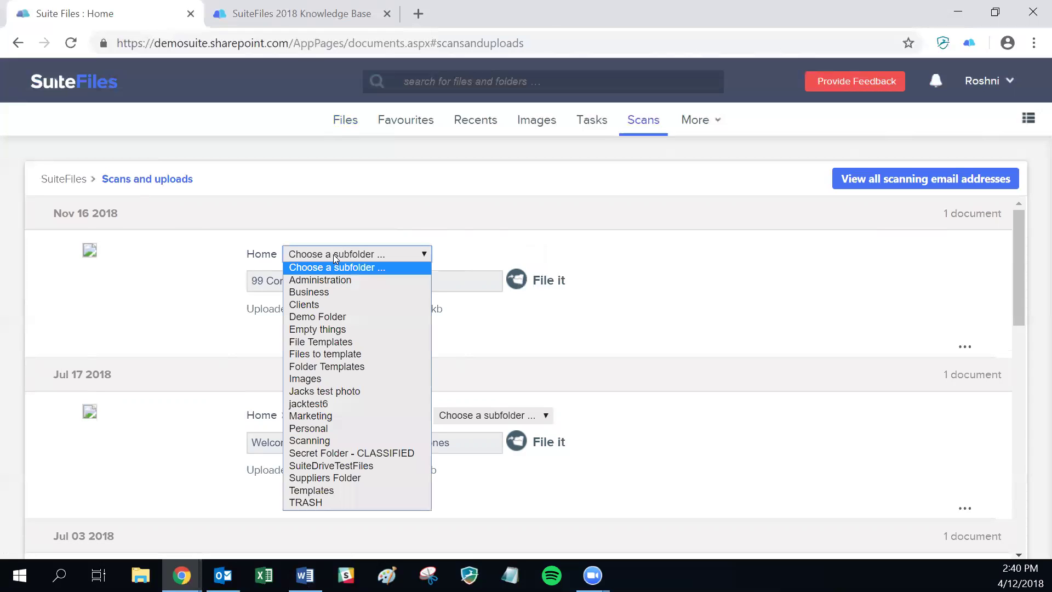
{"action": "left_click", "coordinate": [328, 304]}
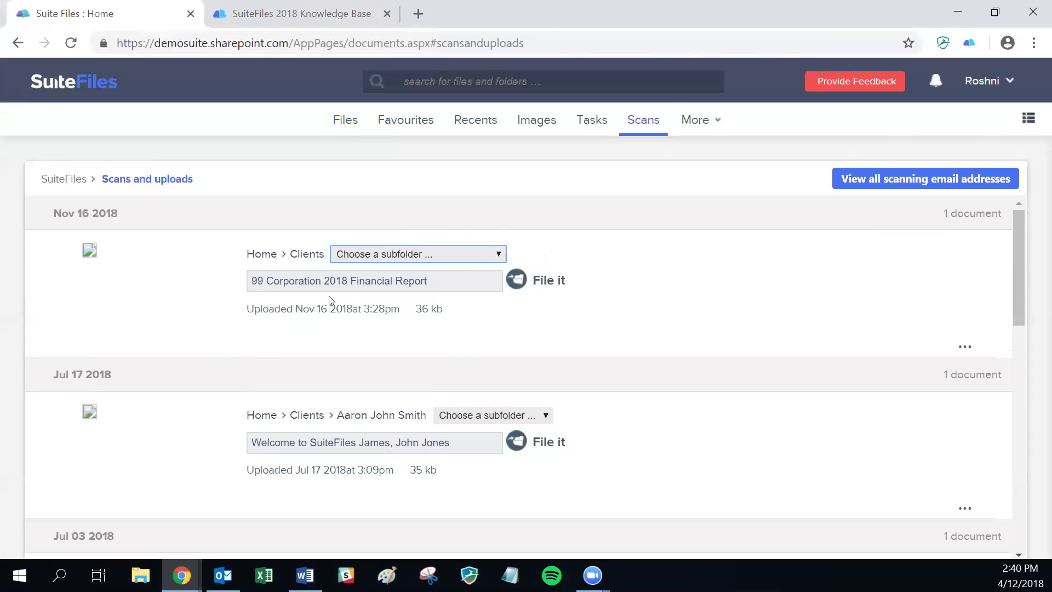
{"action": "left_click", "coordinate": [406, 255]}
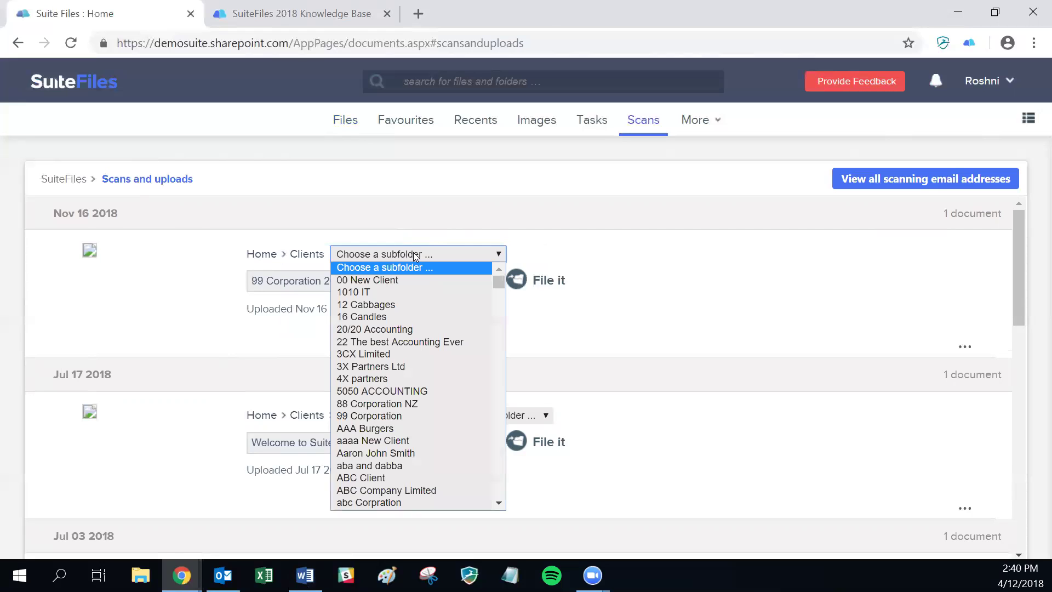
{"action": "left_click", "coordinate": [403, 415]}
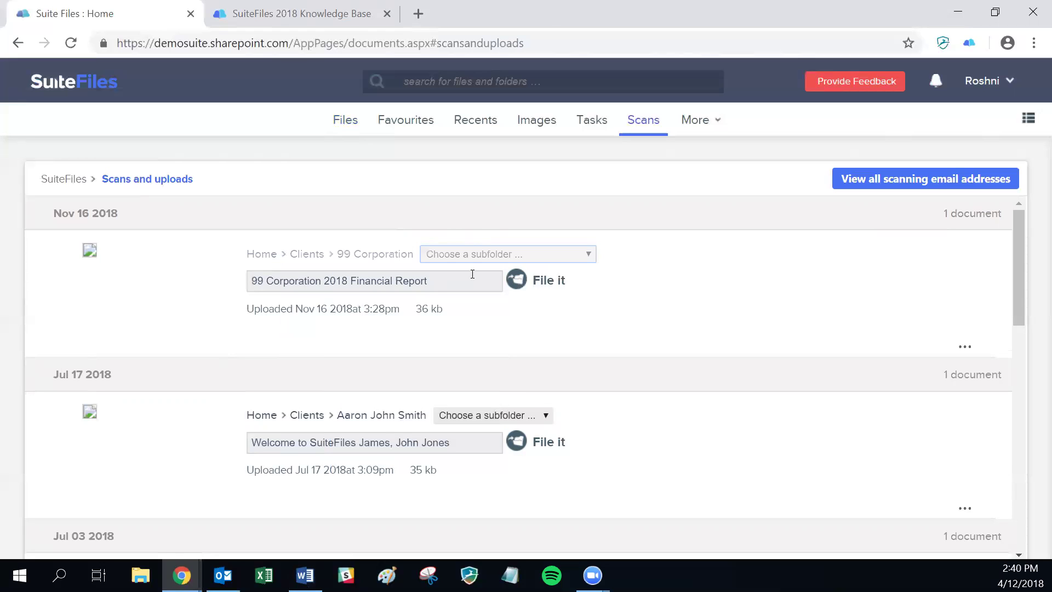
{"action": "left_click", "coordinate": [516, 255]}
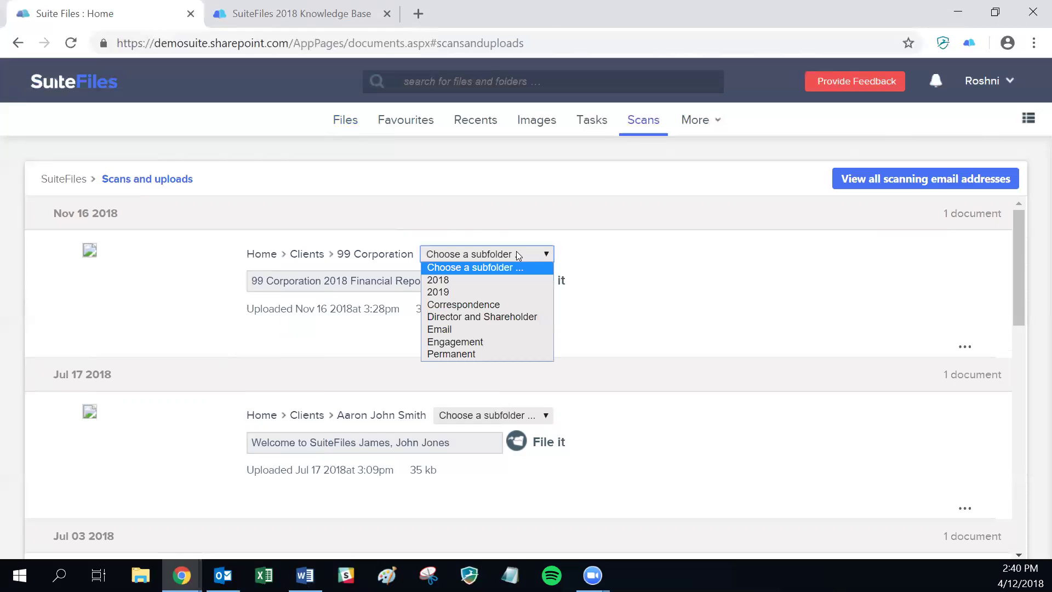
{"action": "left_click", "coordinate": [459, 281]}
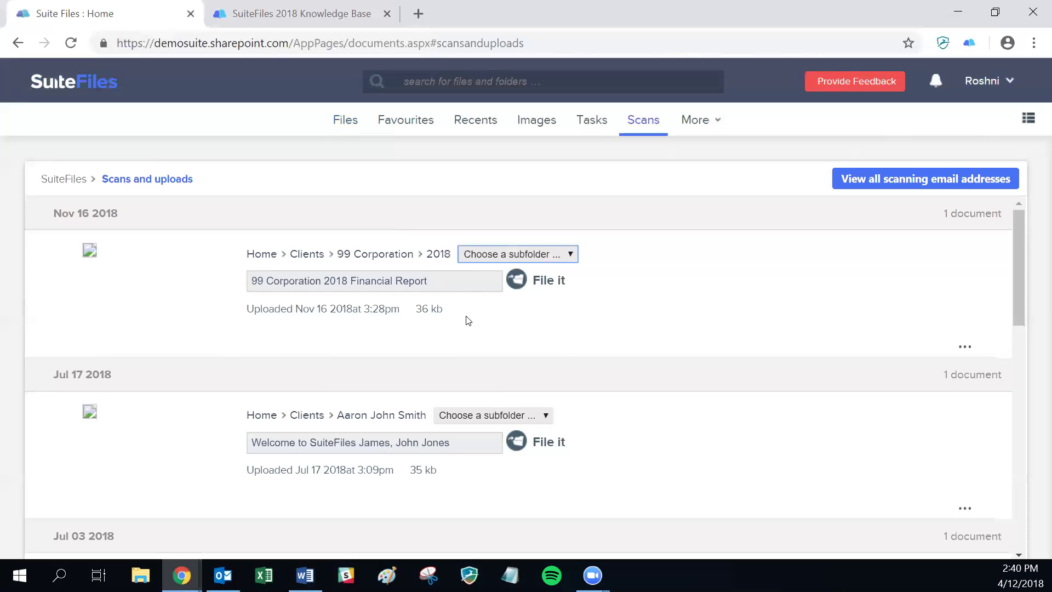
File the renamed scan into its chosen folder and reload the Scans list by visiting Tasks and returning.
{"action": "left_click", "coordinate": [517, 284]}
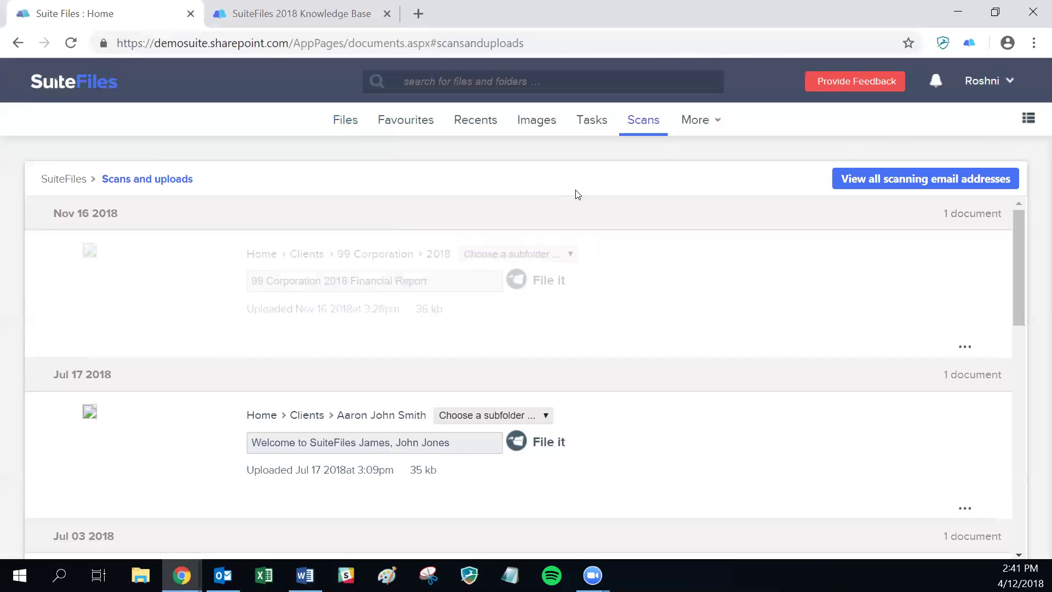
{"action": "left_click", "coordinate": [591, 124]}
{"action": "left_click", "coordinate": [633, 123]}
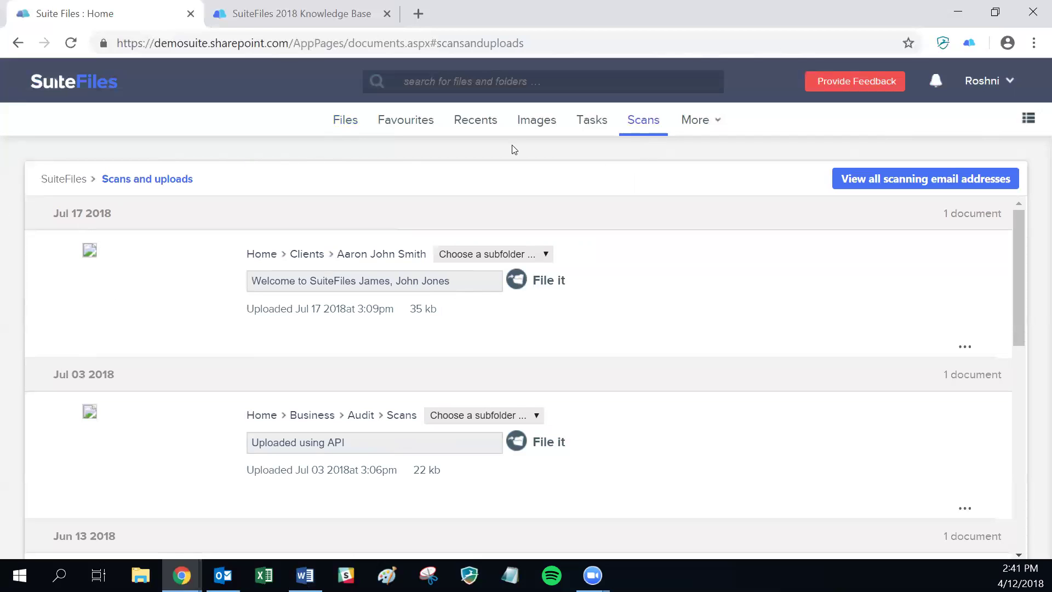
Check the filed report in Files under Clients > 99 Corporation > 2018, and return to the Scans page.
{"action": "left_click", "coordinate": [332, 134]}
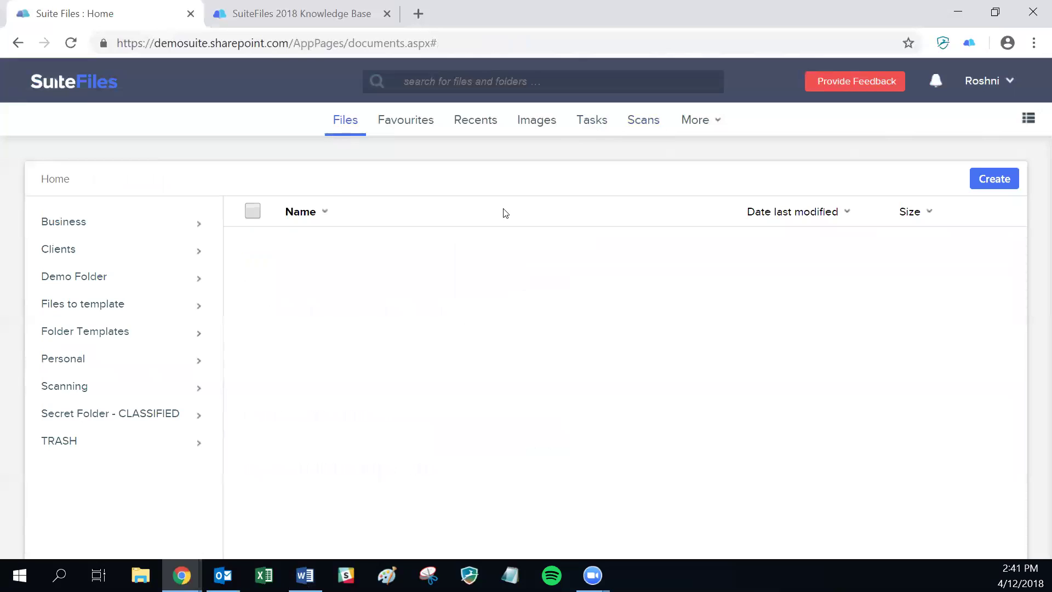
{"action": "left_click", "coordinate": [115, 247]}
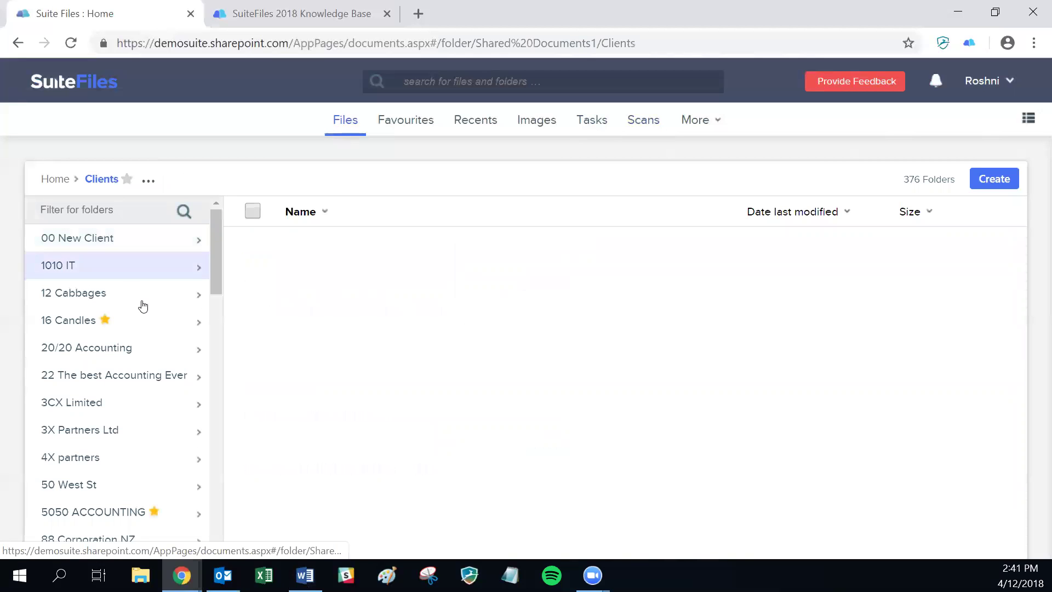
{"action": "scroll", "coordinate": [122, 435], "scroll_direction": "down", "scroll_amount": 5}
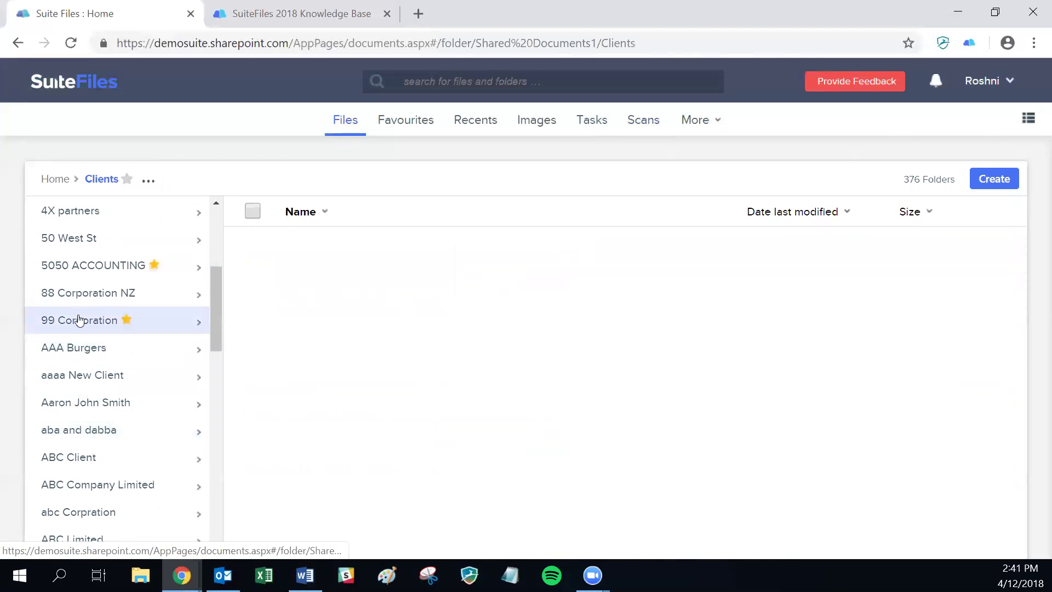
{"action": "left_click", "coordinate": [77, 321]}
{"action": "left_click", "coordinate": [83, 237]}
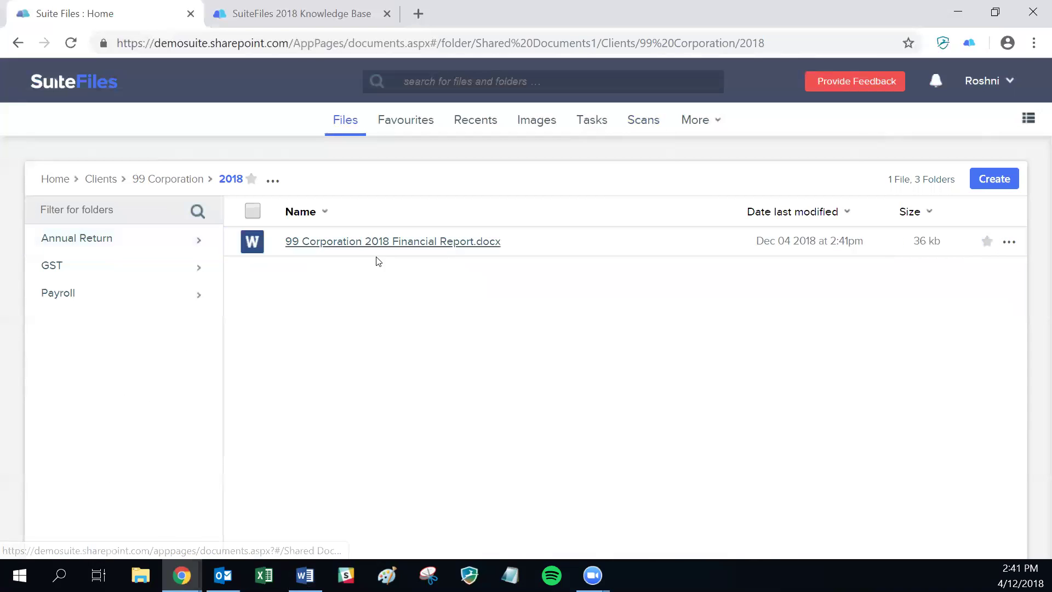
{"action": "left_click", "coordinate": [286, 246]}
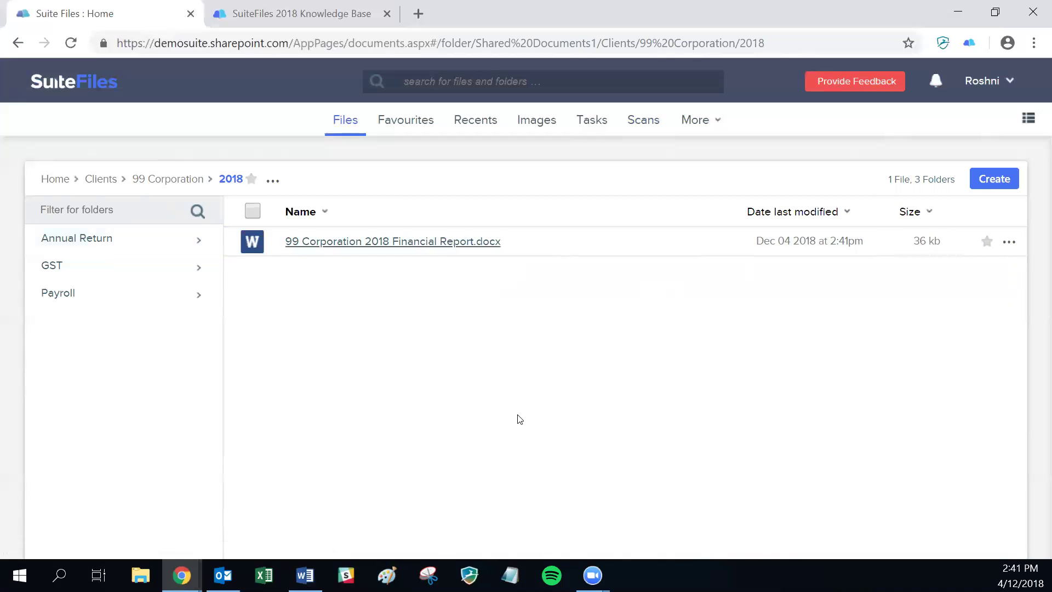
{"action": "left_click", "coordinate": [645, 119]}
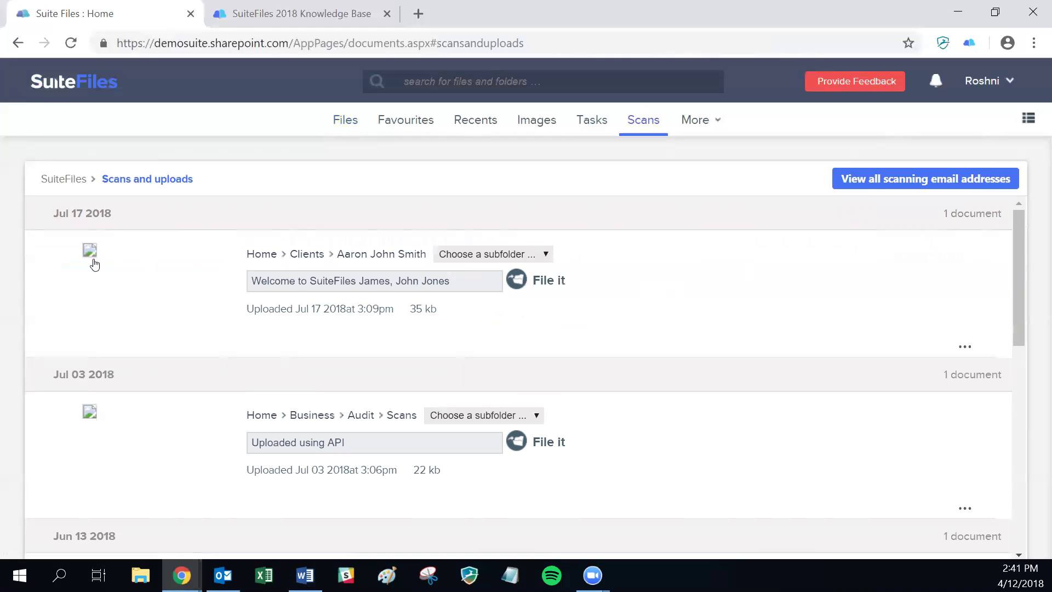
{"action": "left_click", "coordinate": [223, 576]}
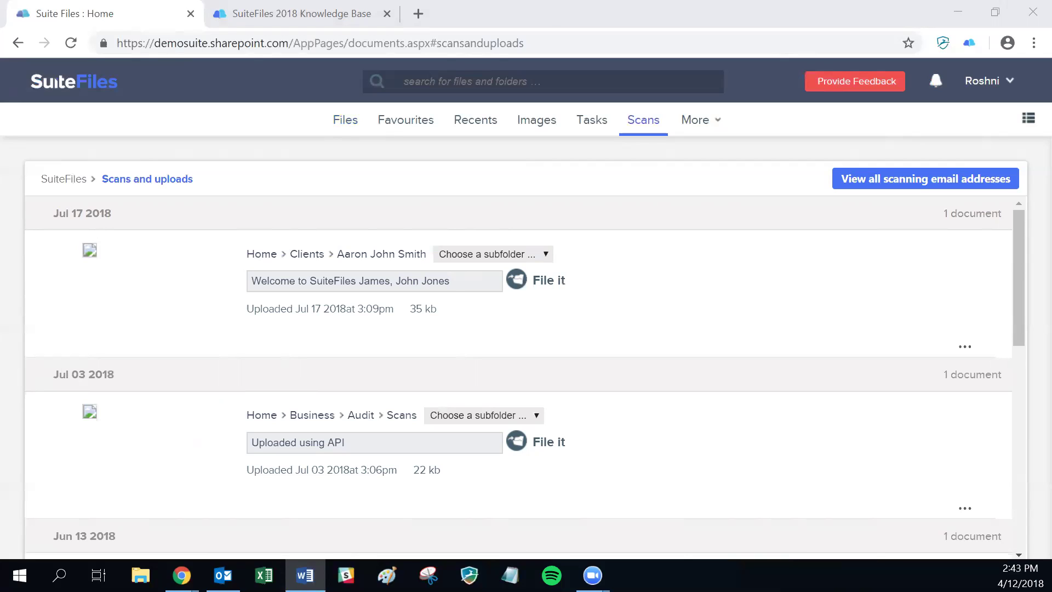
Open the New folder inside Files to template and look over the options for creating items.
{"action": "left_click", "coordinate": [344, 121]}
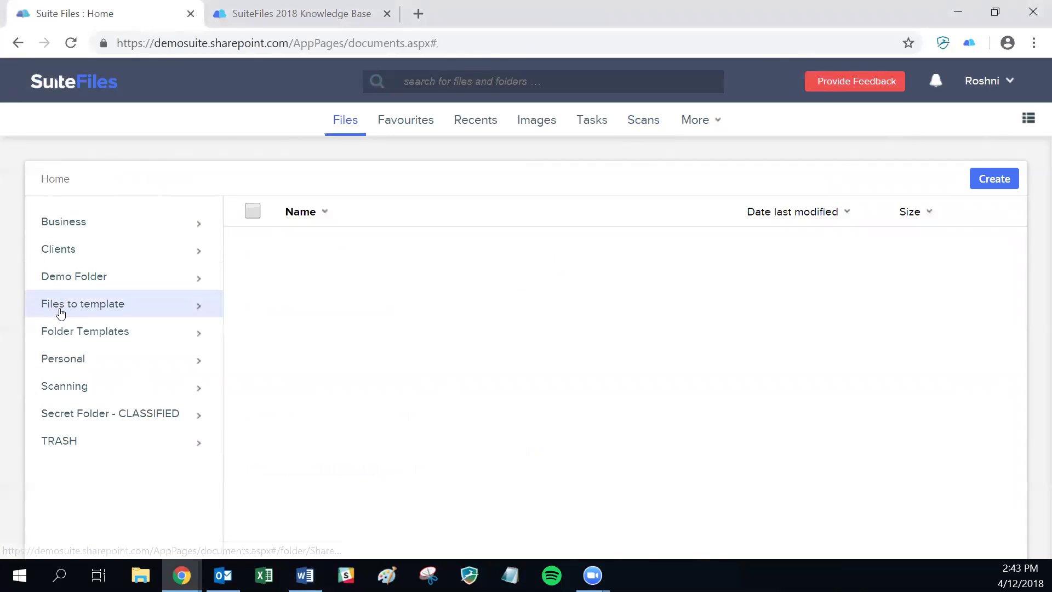
{"action": "left_click", "coordinate": [117, 309]}
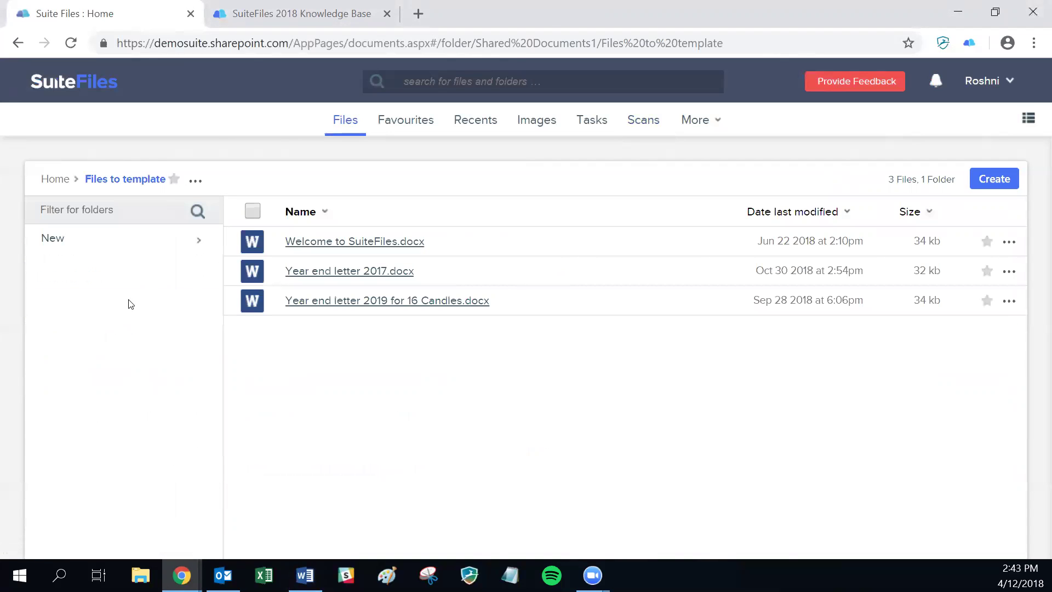
{"action": "left_click", "coordinate": [81, 247]}
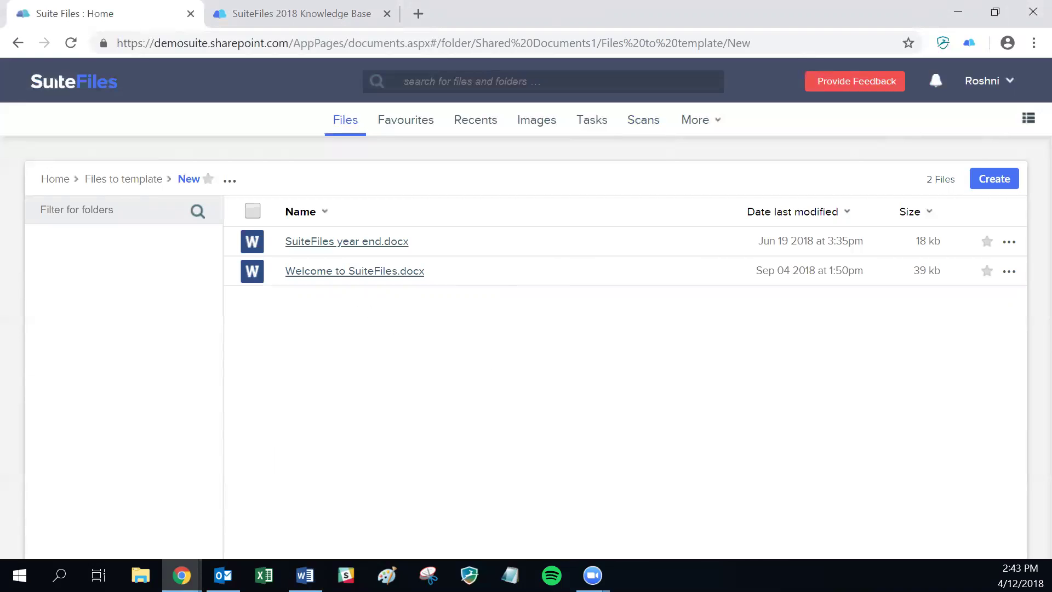
{"action": "left_click", "coordinate": [994, 179]}
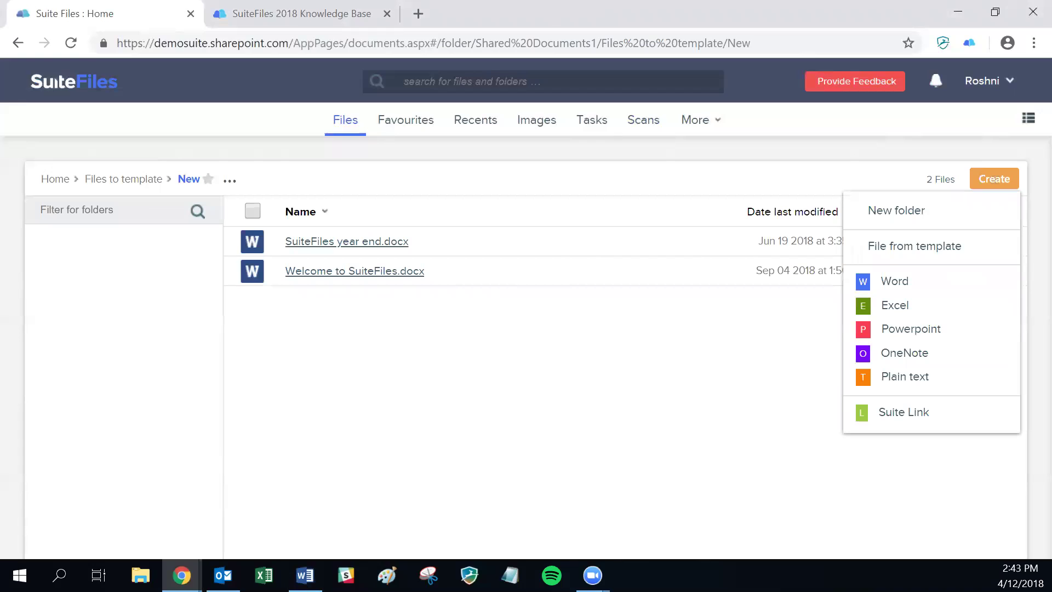
{"action": "left_click", "coordinate": [585, 435]}
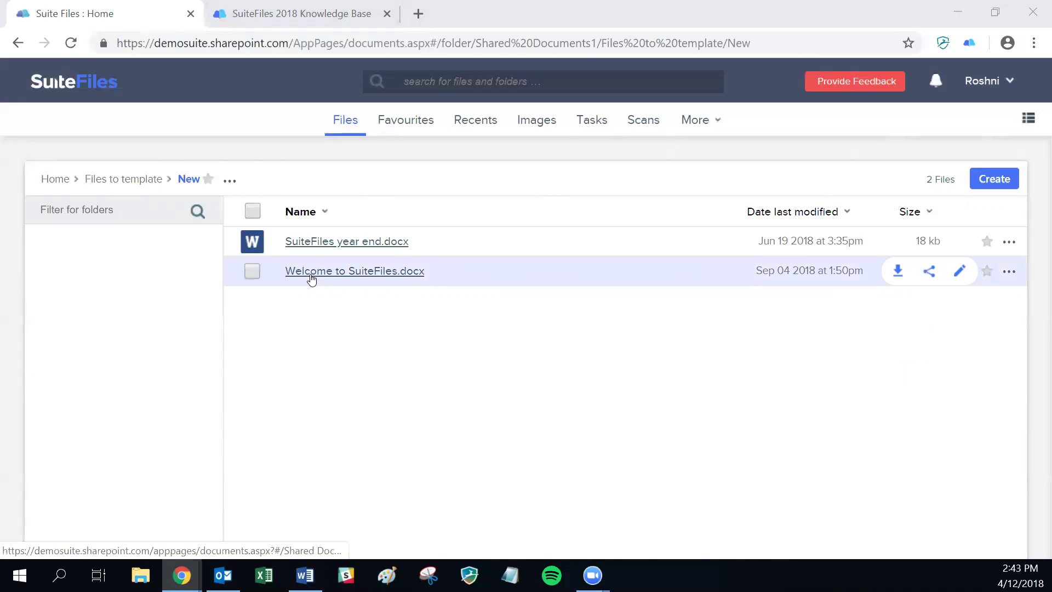
Open Welcome to SuiteFiles.docx in Word and look over its merge fields, highlighting [CLIENT:BUSINESSNAME].
{"action": "left_click", "coordinate": [311, 271]}
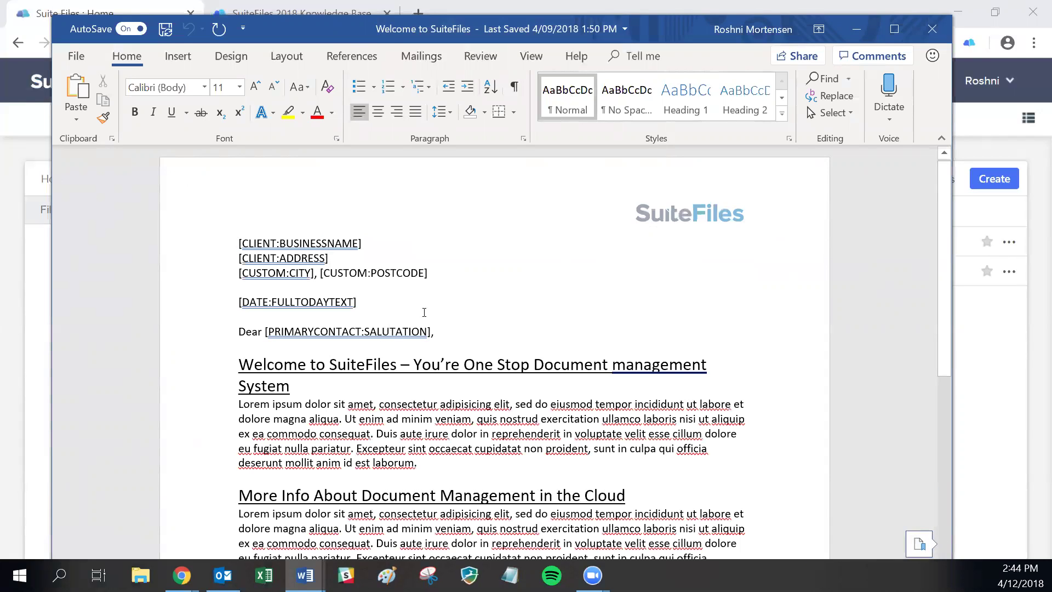
{"action": "left_click_drag", "start_coordinate": [235, 242], "coordinate": [362, 243]}
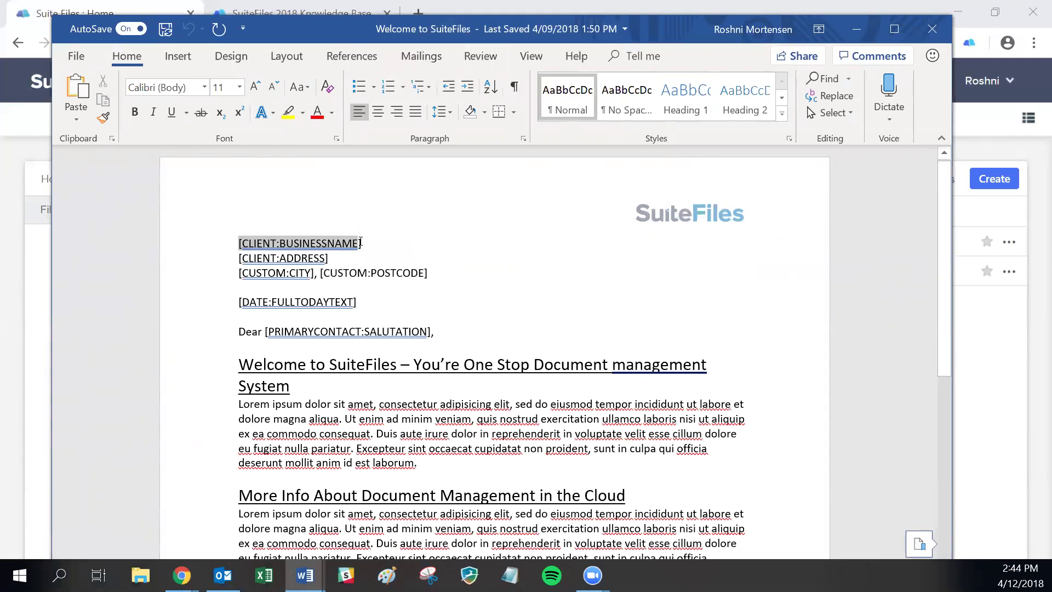
{"action": "left_click", "coordinate": [407, 248]}
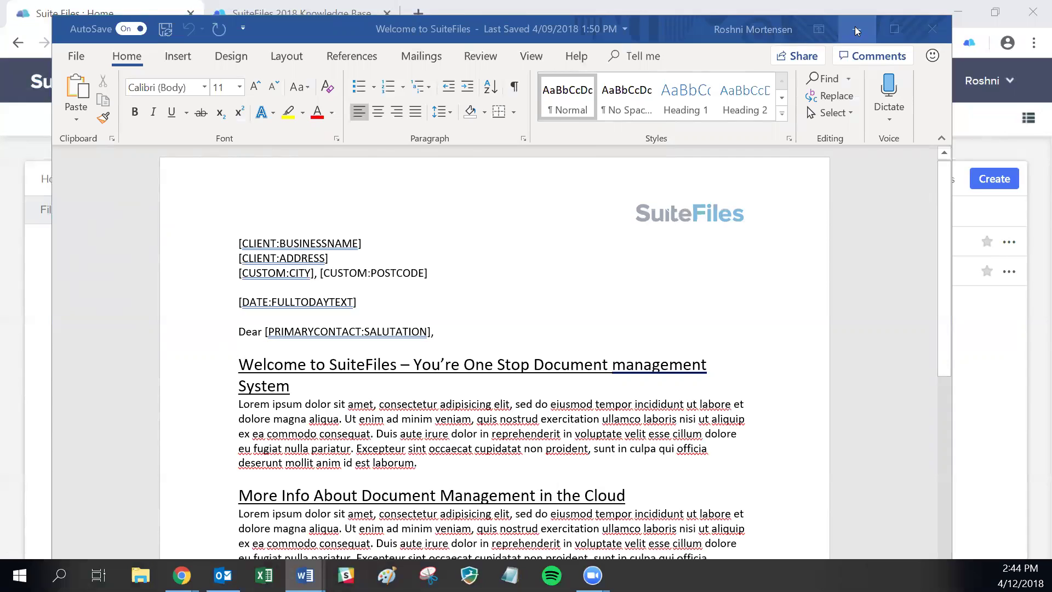
Switch to the SuiteFiles knowledge base in Chrome and open the article Xero Practice Manager fields for Templates.
{"action": "left_click", "coordinate": [281, 5]}
{"action": "left_click", "coordinate": [247, 14]}
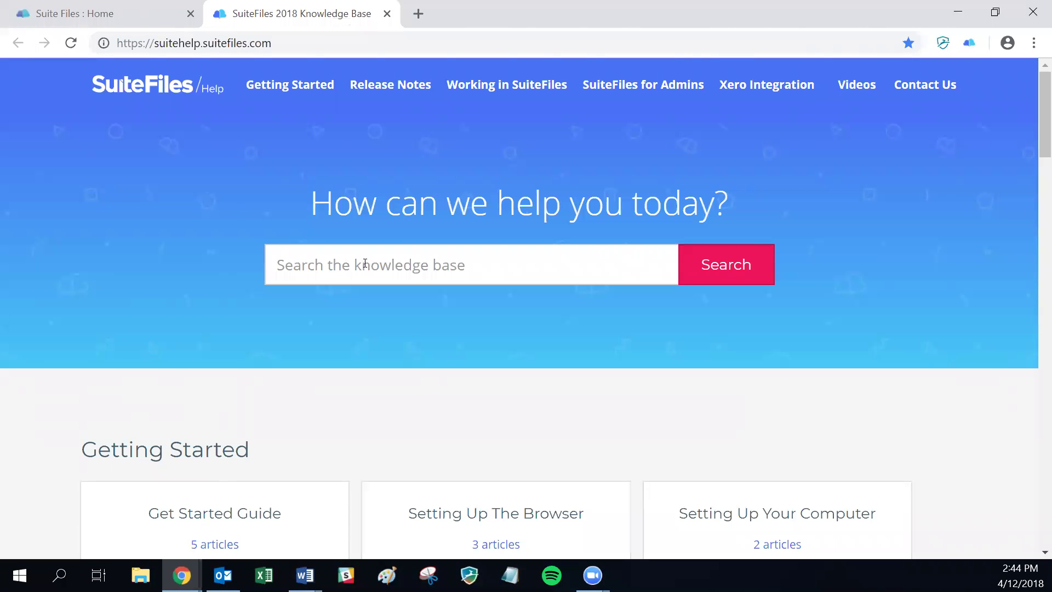
{"action": "scroll", "coordinate": [364, 266], "scroll_direction": "down", "scroll_amount": 4}
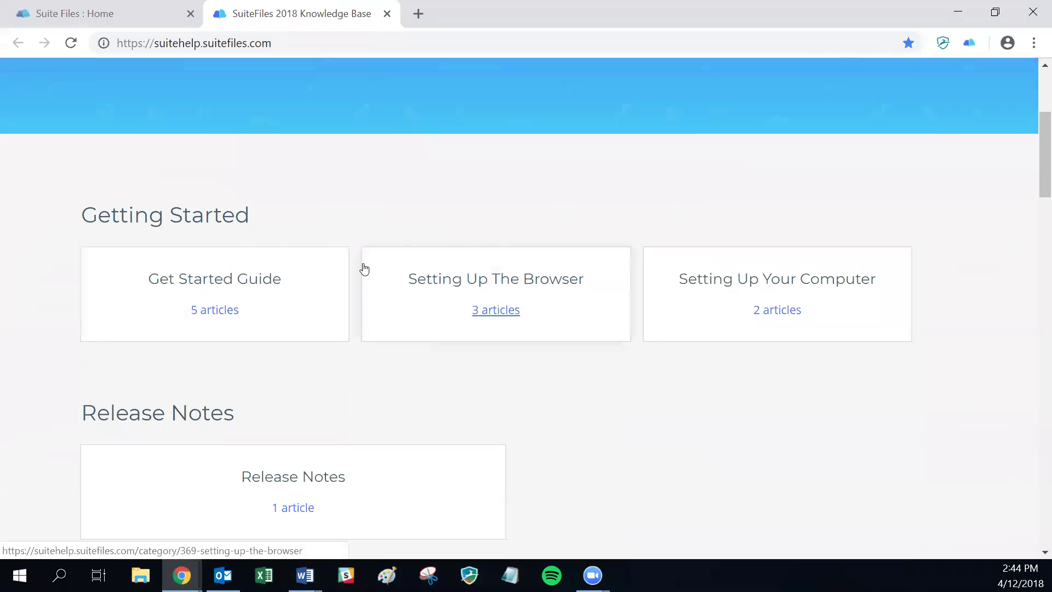
{"action": "scroll", "coordinate": [363, 266], "scroll_direction": "up", "scroll_amount": 4}
{"action": "scroll", "coordinate": [373, 277], "scroll_direction": "down", "scroll_amount": 9}
{"action": "scroll", "coordinate": [372, 276], "scroll_direction": "down", "scroll_amount": 11}
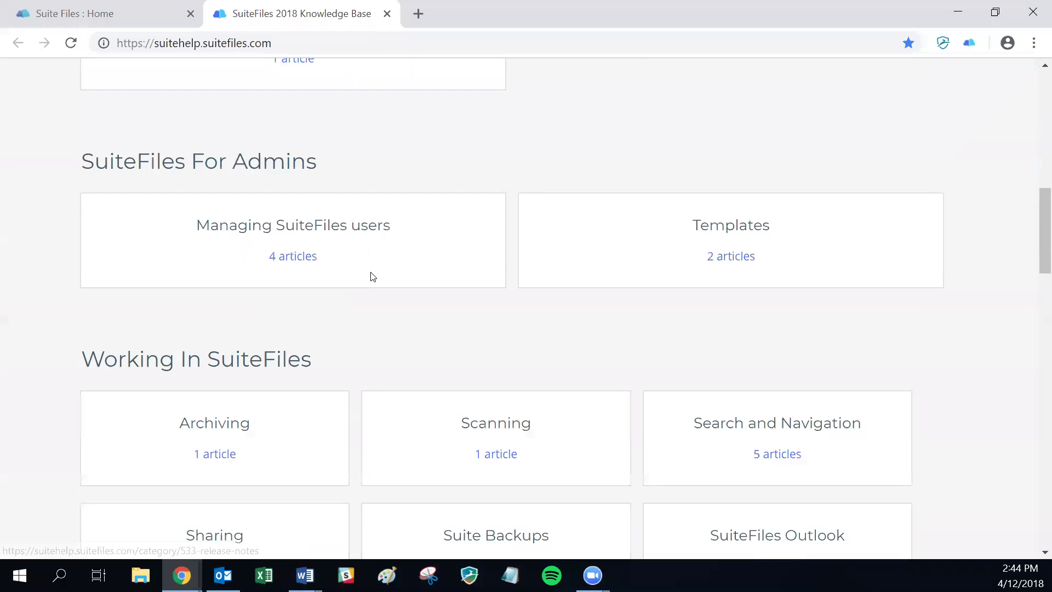
{"action": "scroll", "coordinate": [372, 277], "scroll_direction": "down", "scroll_amount": 4}
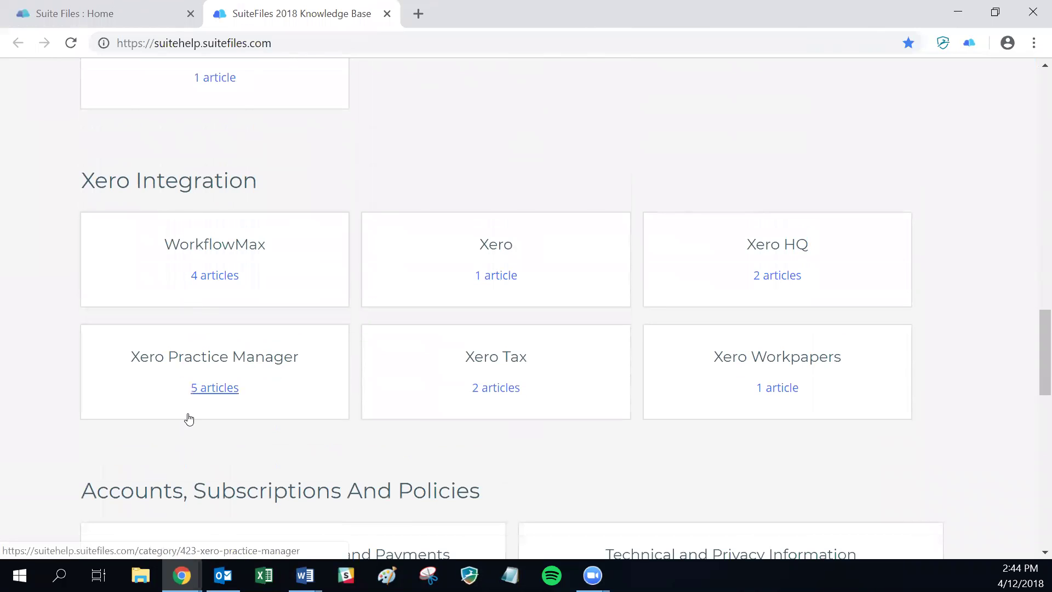
{"action": "left_click", "coordinate": [208, 390]}
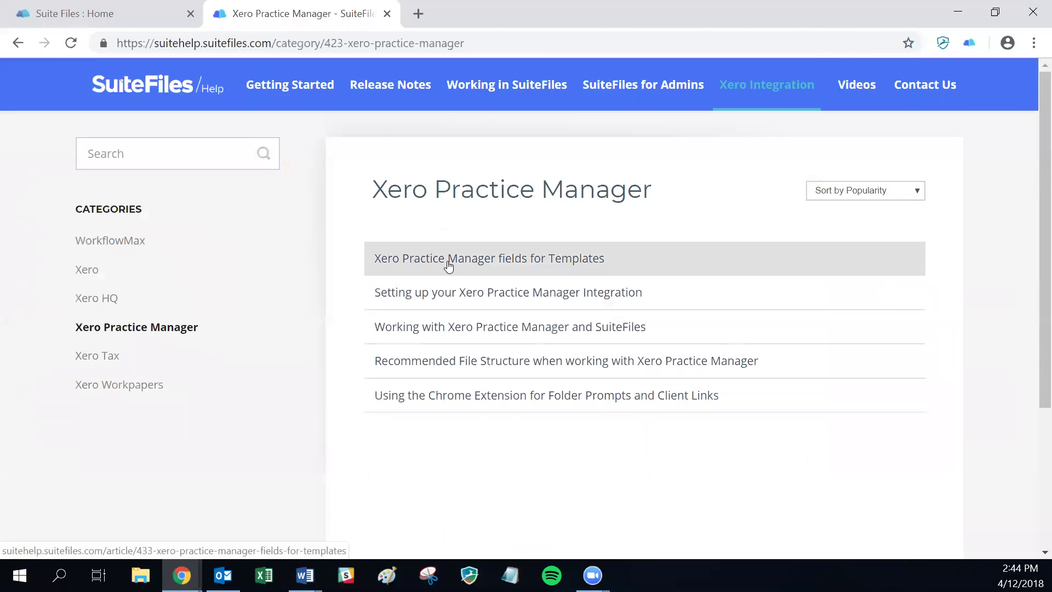
{"action": "left_click", "coordinate": [411, 264]}
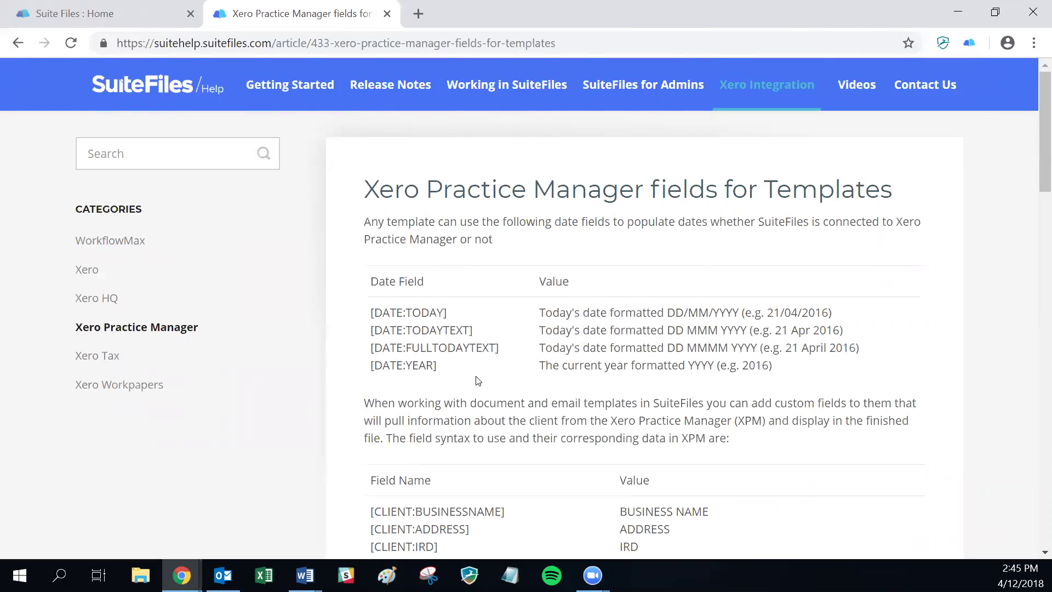
Copy the [CLIENT:BUSINESSNAME] field code from the article's field name list.
{"action": "scroll", "coordinate": [593, 393], "scroll_direction": "down", "scroll_amount": 3}
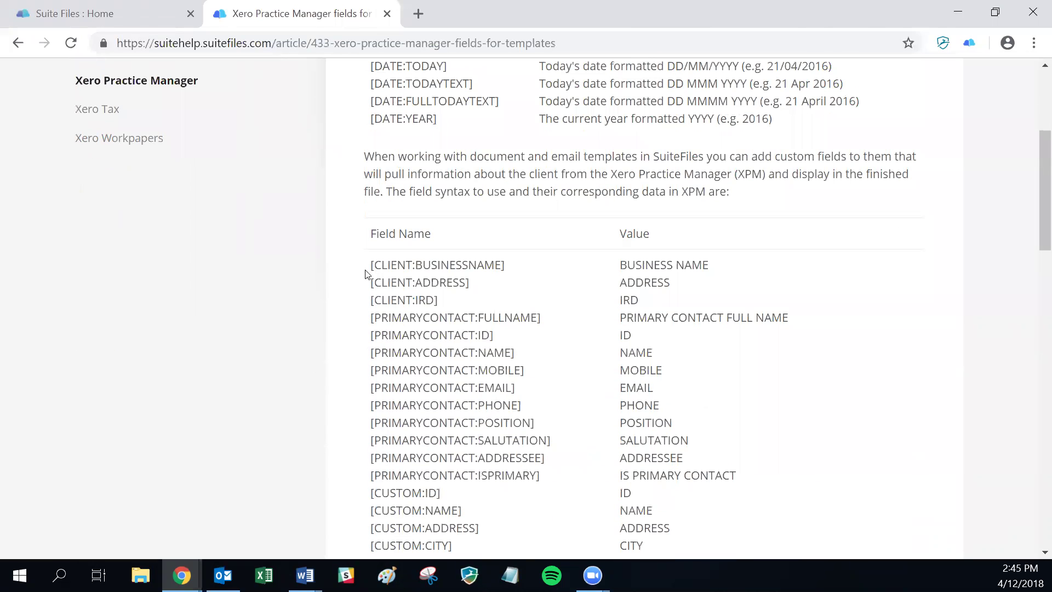
{"action": "left_click_drag", "start_coordinate": [369, 266], "coordinate": [507, 265]}
{"action": "left_click_drag", "start_coordinate": [373, 322], "coordinate": [562, 324]}
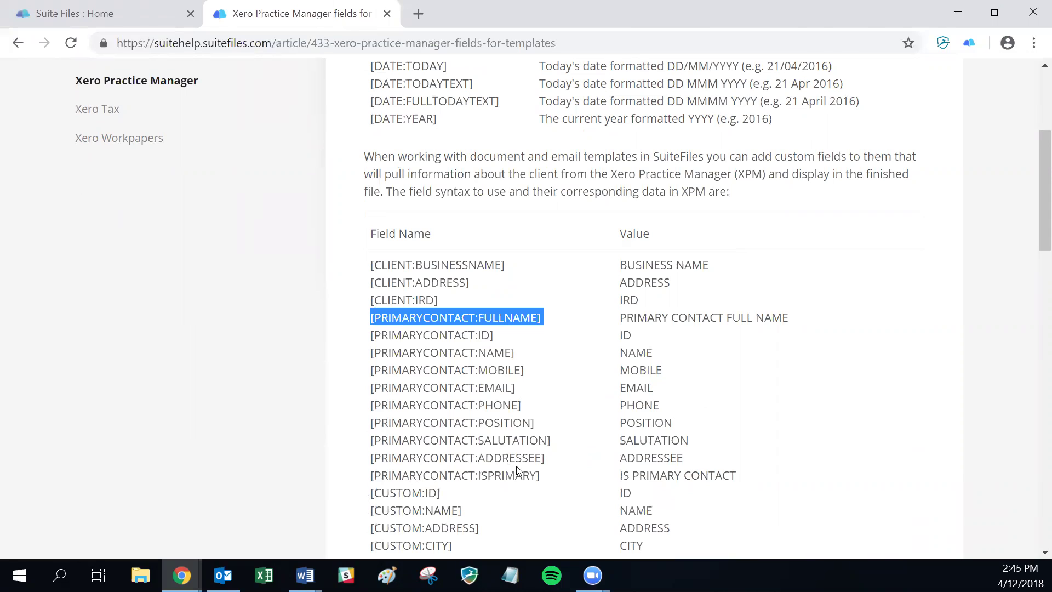
{"action": "left_click", "coordinate": [392, 263]}
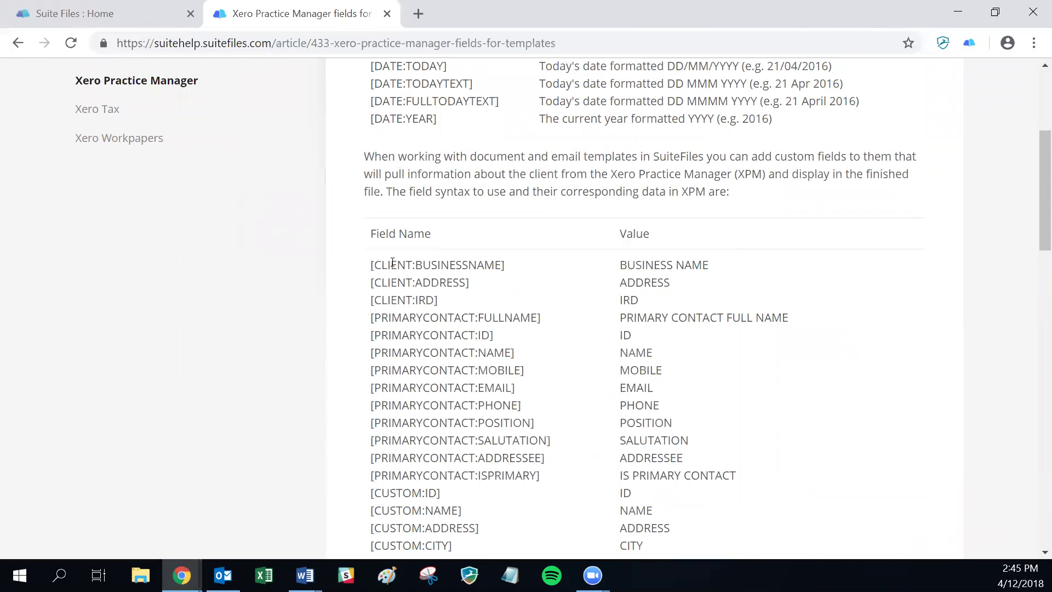
{"action": "left_click_drag", "start_coordinate": [371, 265], "coordinate": [508, 264]}
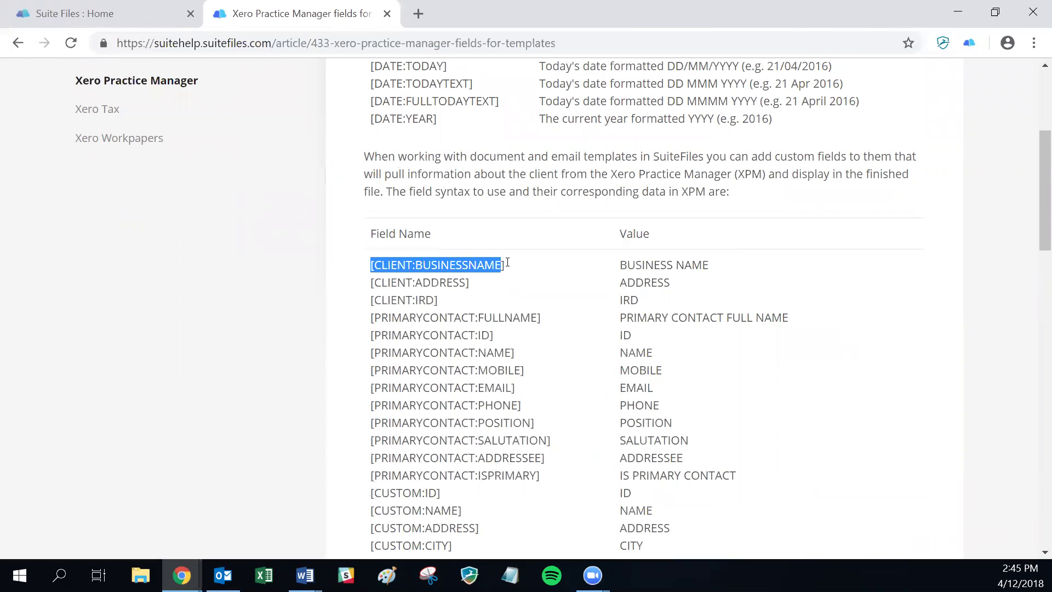
{"action": "right_click", "coordinate": [460, 261]}
{"action": "left_click", "coordinate": [490, 272]}
Return to the Welcome to SuiteFiles document in Word and highlight the [CLIENT:BUSINESSNAME] line where a field code goes.
{"action": "left_click", "coordinate": [175, 15]}
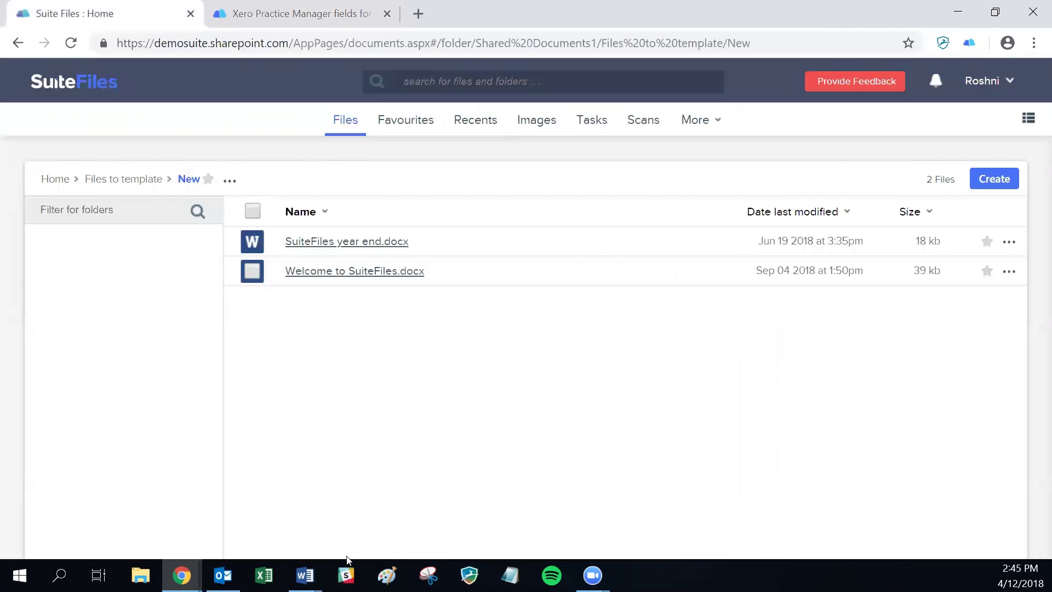
{"action": "mouse_move", "coordinate": [305, 576]}
{"action": "left_click", "coordinate": [338, 463]}
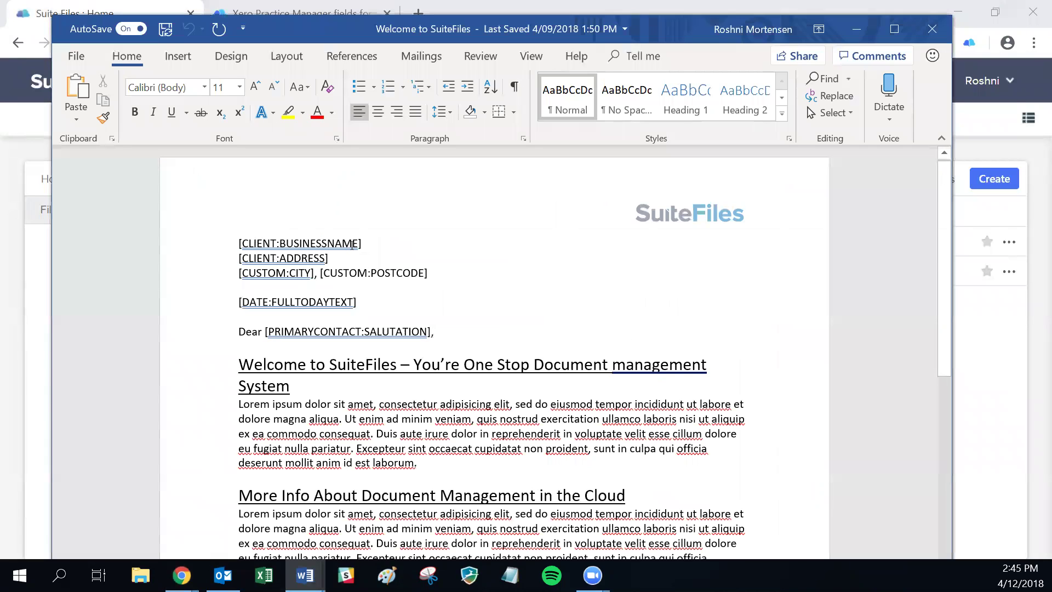
{"action": "triple_click", "coordinate": [346, 242]}
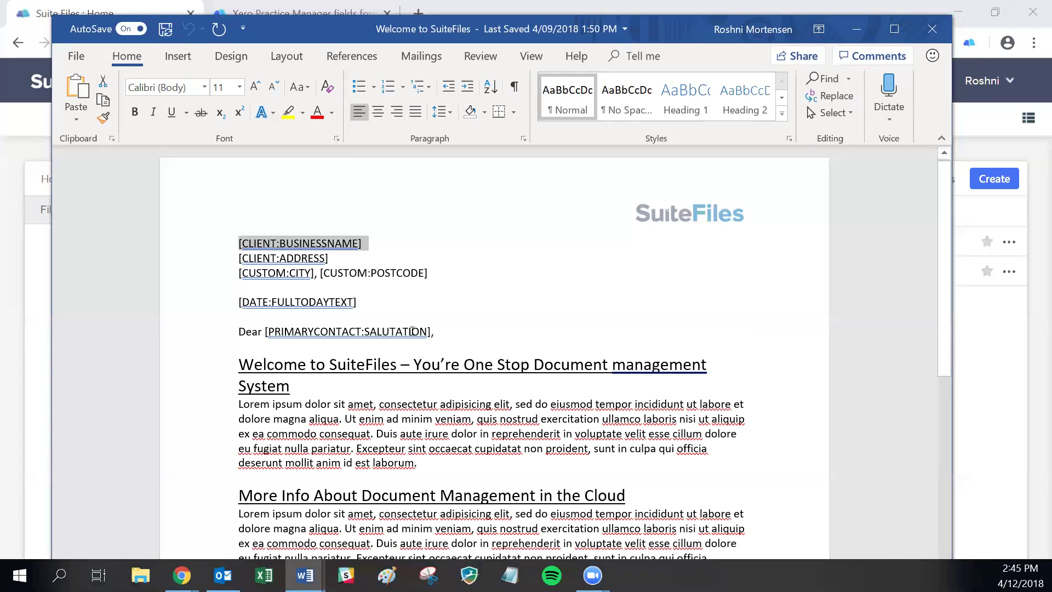
{"action": "left_click", "coordinate": [407, 314]}
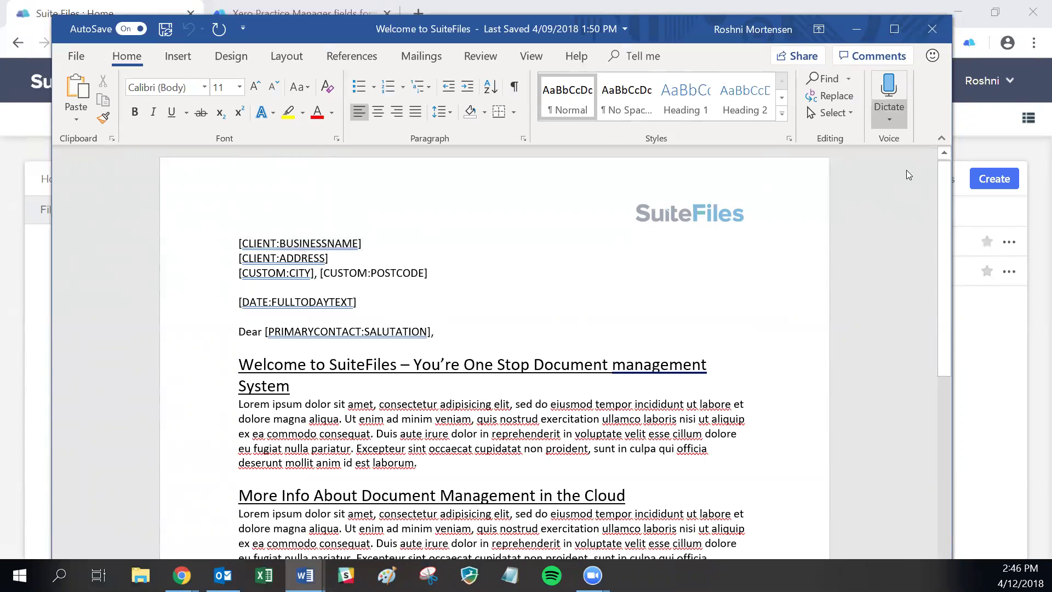
Switch back to the Xero Practice Manager fields article in Chrome and look through its complete list of field names.
{"action": "mouse_move", "coordinate": [182, 575]}
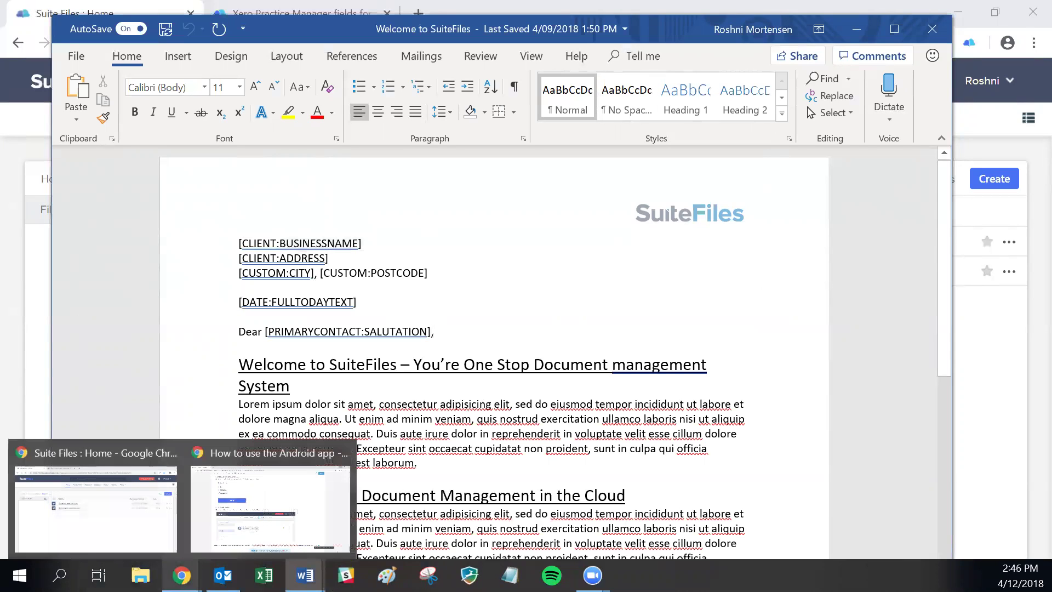
{"action": "left_click", "coordinate": [108, 520]}
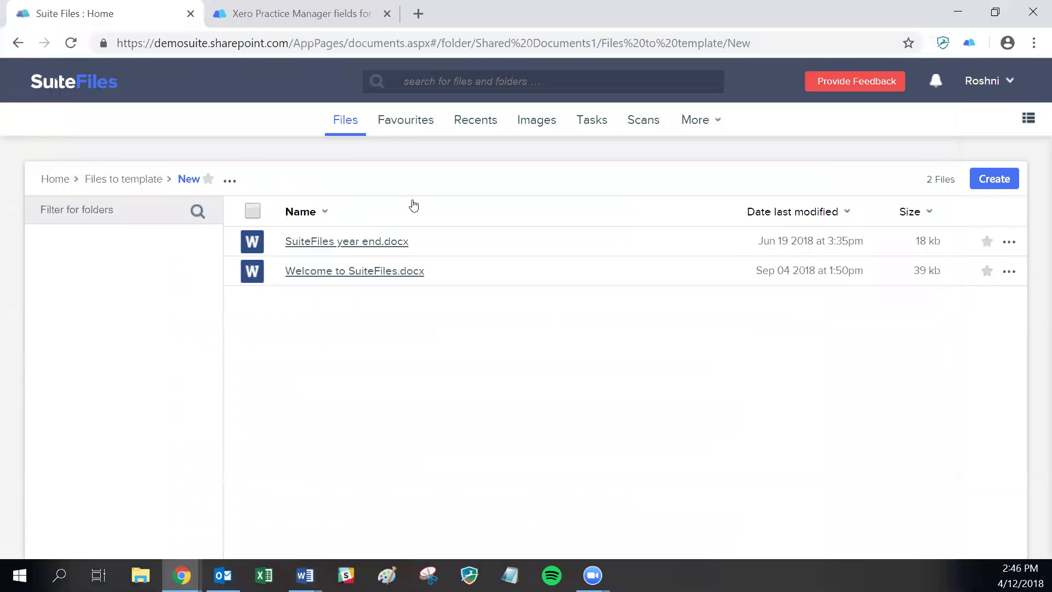
{"action": "left_click", "coordinate": [324, 17]}
{"action": "scroll", "coordinate": [564, 444], "scroll_direction": "down", "scroll_amount": 3}
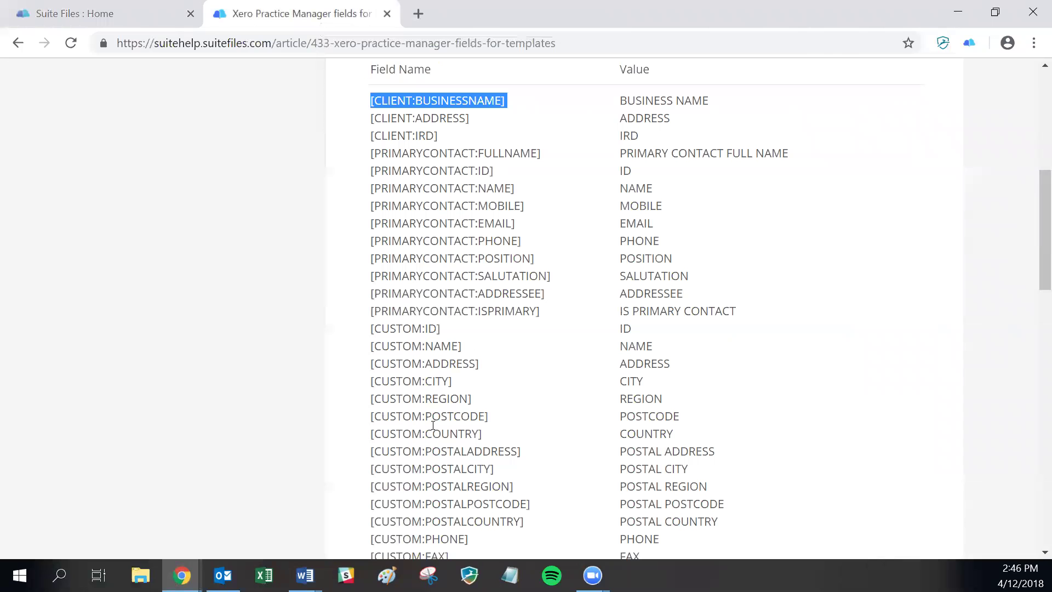
{"action": "scroll", "coordinate": [429, 425], "scroll_direction": "down", "scroll_amount": 3}
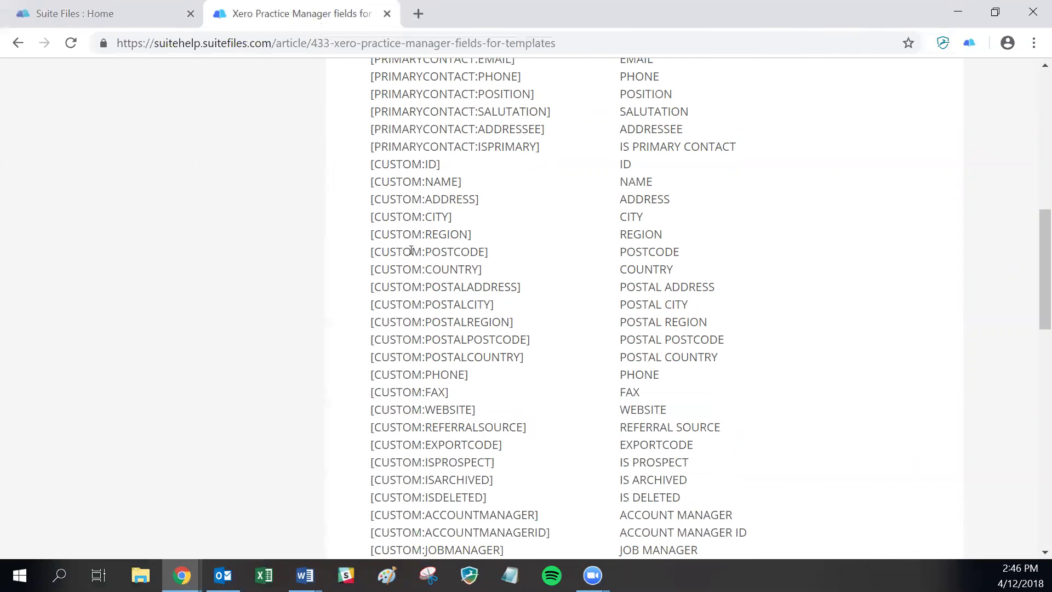
{"action": "scroll", "coordinate": [432, 355], "scroll_direction": "down", "scroll_amount": 15}
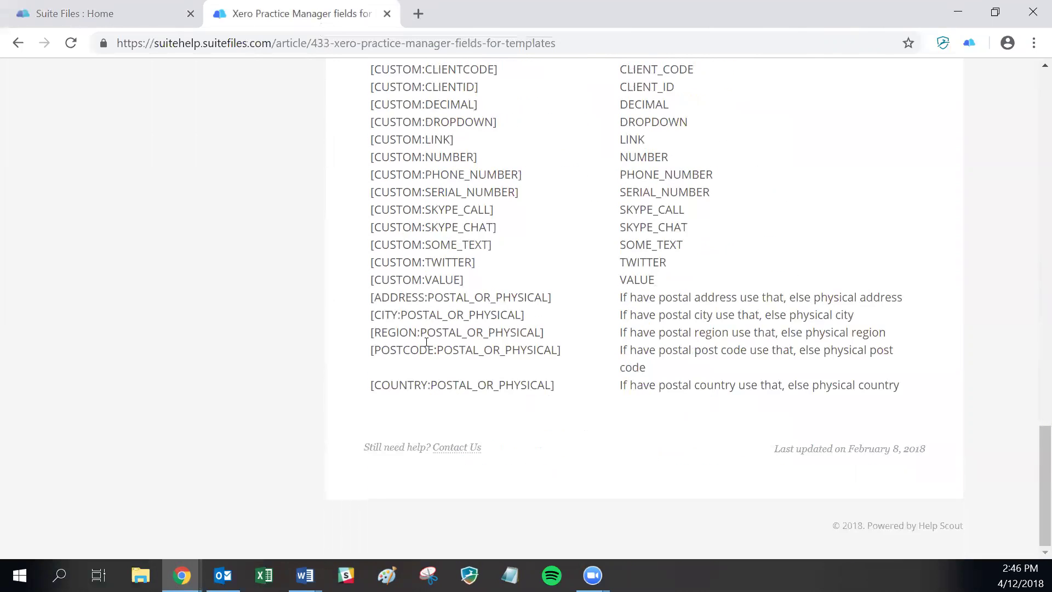
{"action": "scroll", "coordinate": [520, 445], "scroll_direction": "up", "scroll_amount": 20}
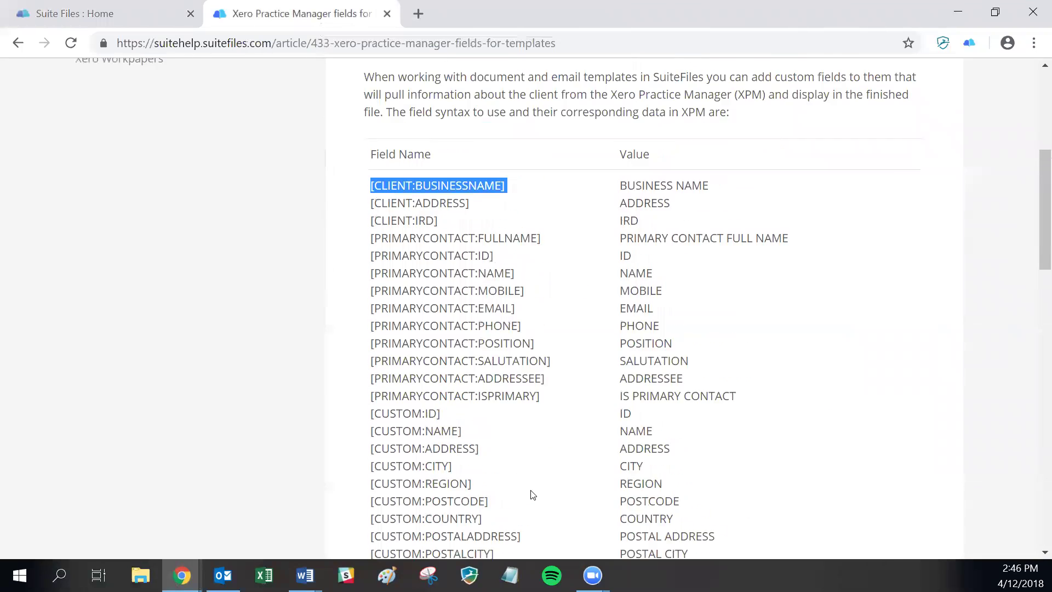
{"action": "scroll", "coordinate": [531, 486], "scroll_direction": "down", "scroll_amount": 2}
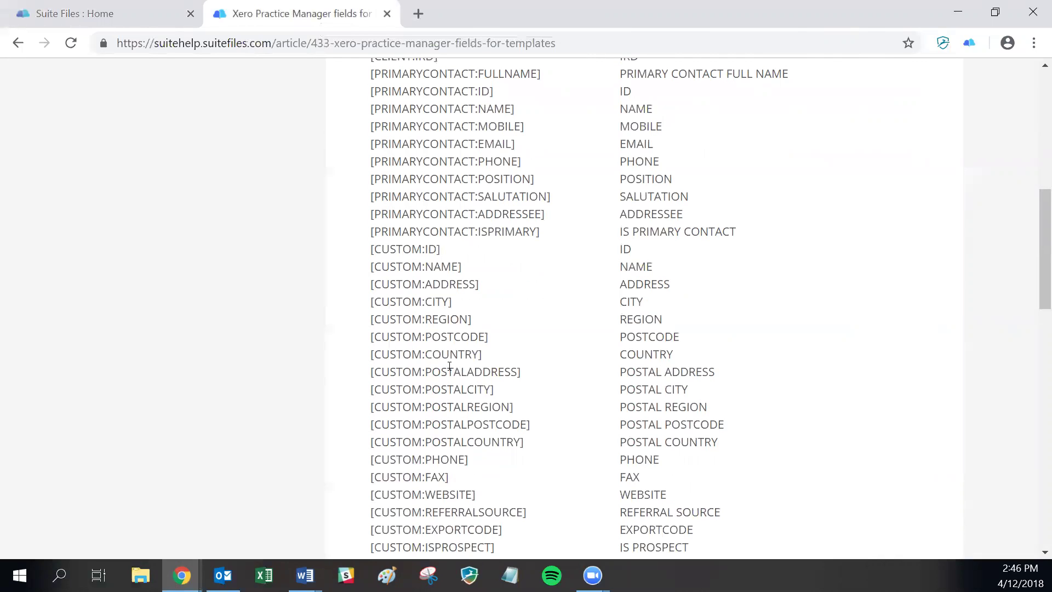
Point out the [CUSTOM:COUNTRY] field code in the article by highlighting it.
{"action": "left_click_drag", "start_coordinate": [371, 355], "coordinate": [482, 354]}
{"action": "left_click", "coordinate": [398, 356]}
{"action": "left_click_drag", "start_coordinate": [375, 355], "coordinate": [480, 355]}
{"action": "left_click", "coordinate": [429, 358]}
Close the Welcome to SuiteFiles document in Word and return to the New folder in SuiteFiles.
{"action": "key", "text": "alt+Tab"}
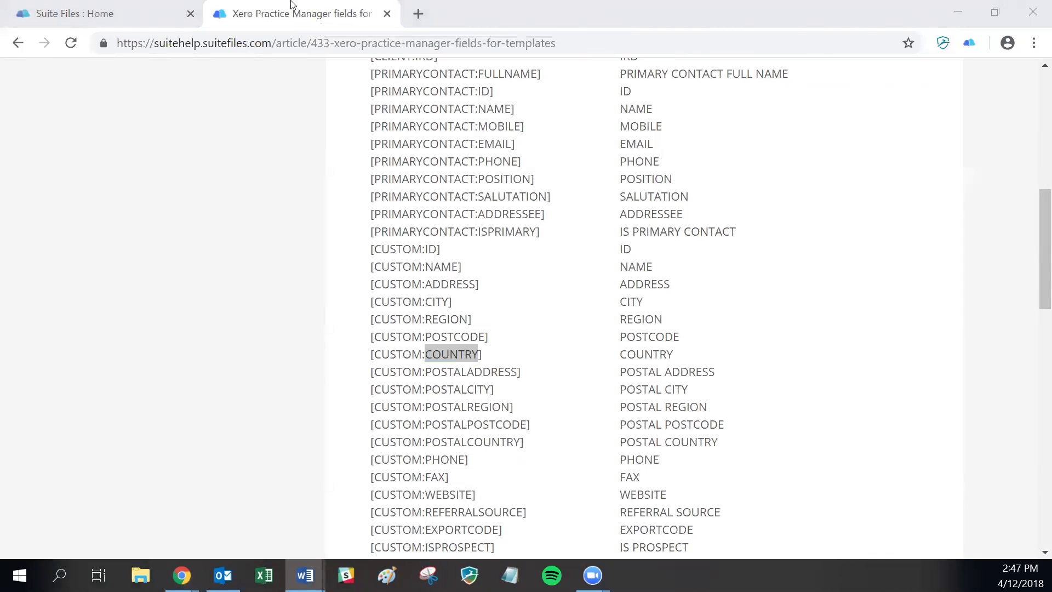
{"action": "mouse_move", "coordinate": [305, 575]}
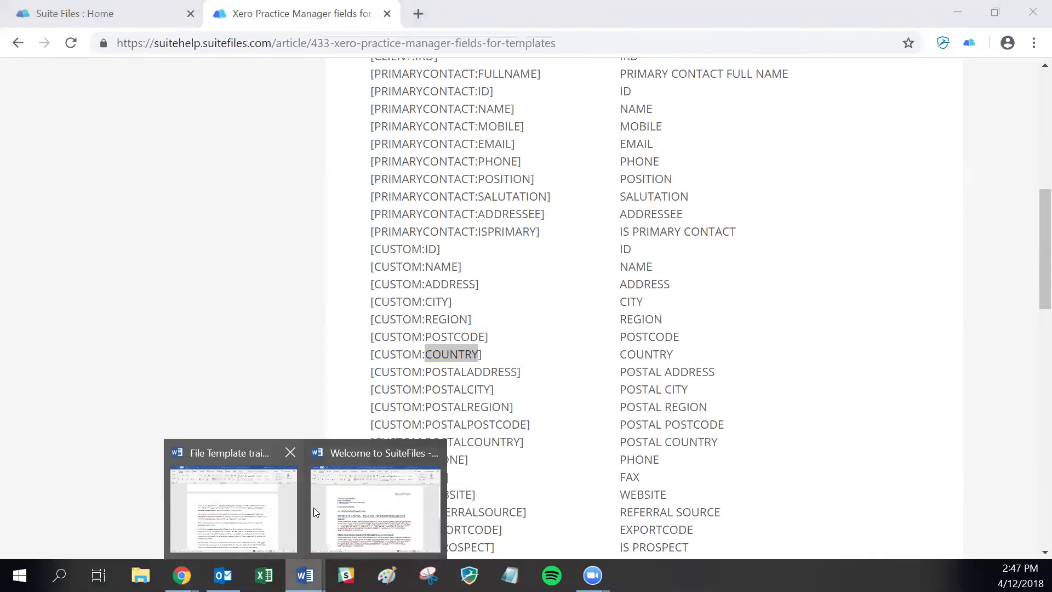
{"action": "left_click", "coordinate": [367, 447]}
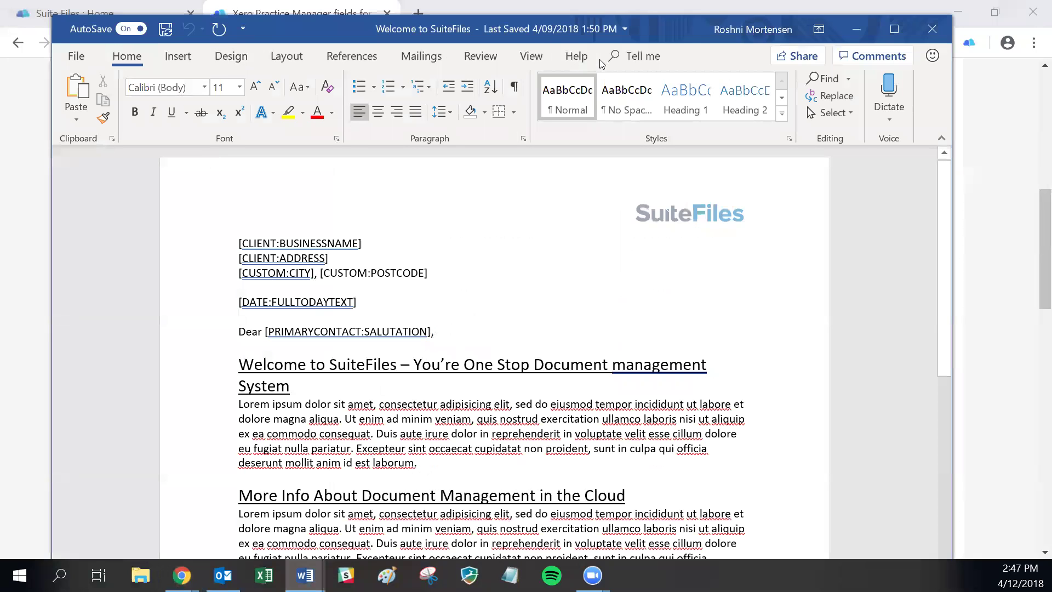
{"action": "left_click", "coordinate": [932, 28]}
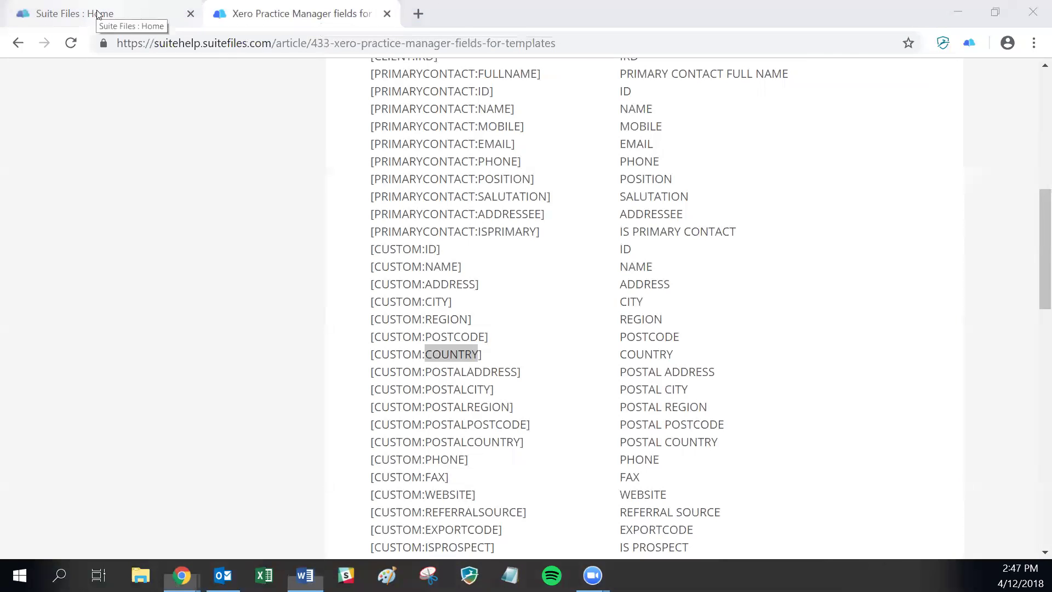
{"action": "left_click", "coordinate": [96, 6]}
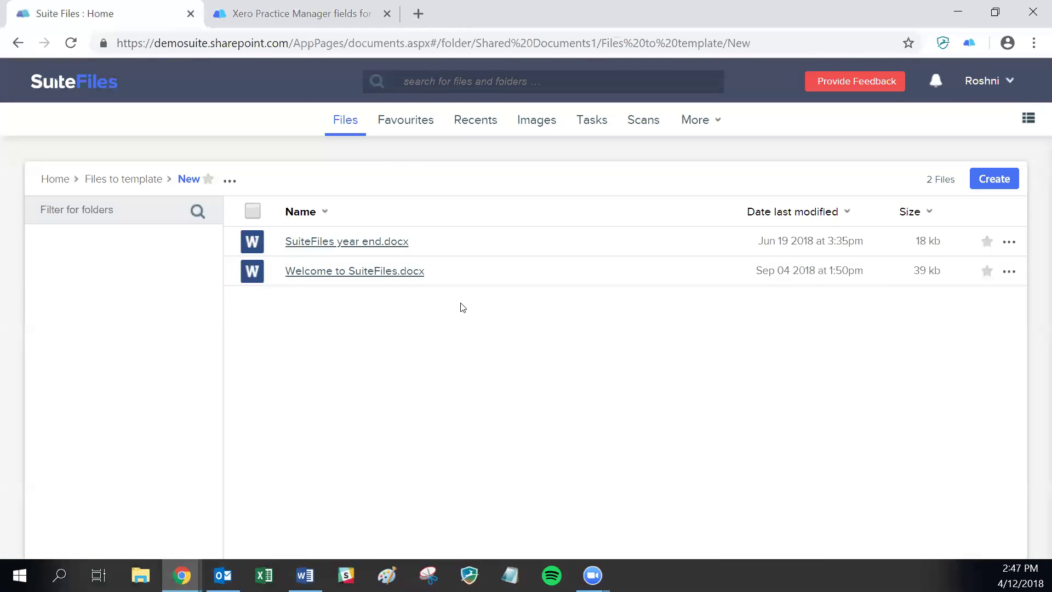
Save Welcome to SuiteFiles.docx as a template named "Welcome to SuiteFiles - 4 DEC" in the Administration Templates category.
{"action": "right_click", "coordinate": [756, 292]}
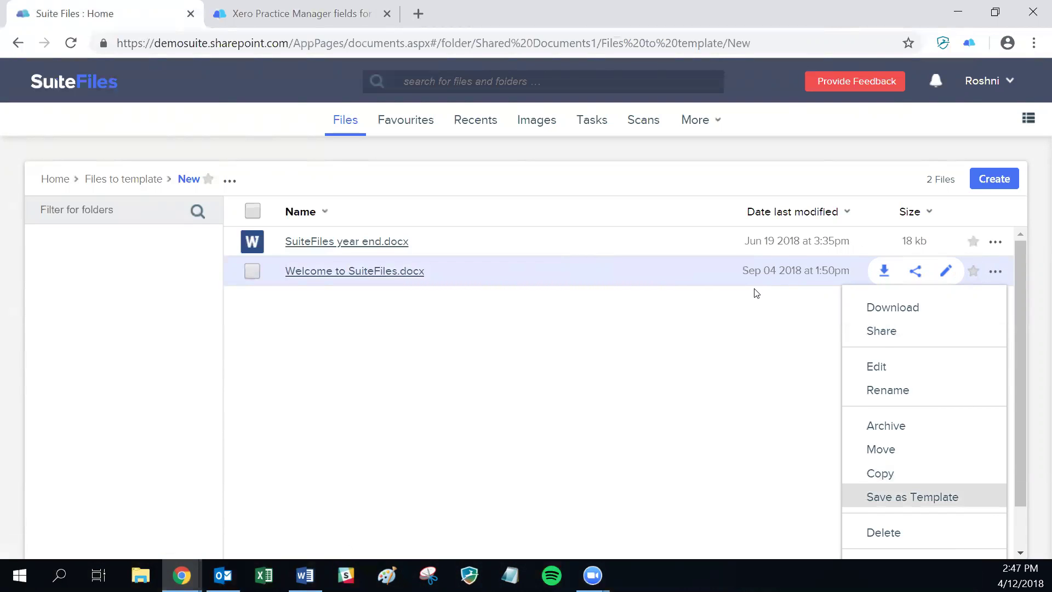
{"action": "key", "text": "Return"}
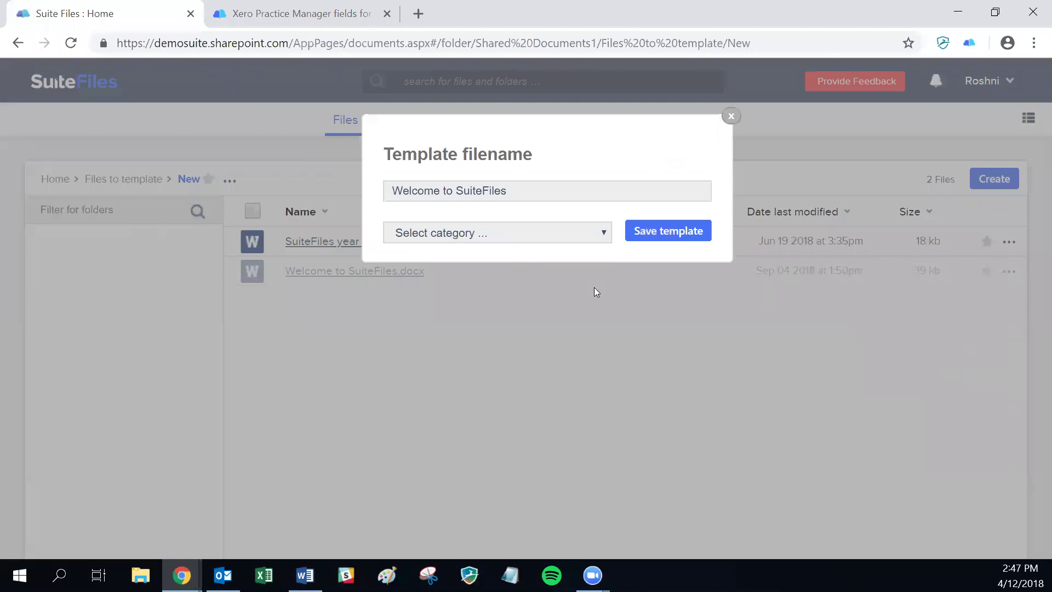
{"action": "left_click", "coordinate": [565, 191]}
{"action": "type", "text": "- 4 DEC"}
{"action": "left_click", "coordinate": [600, 231]}
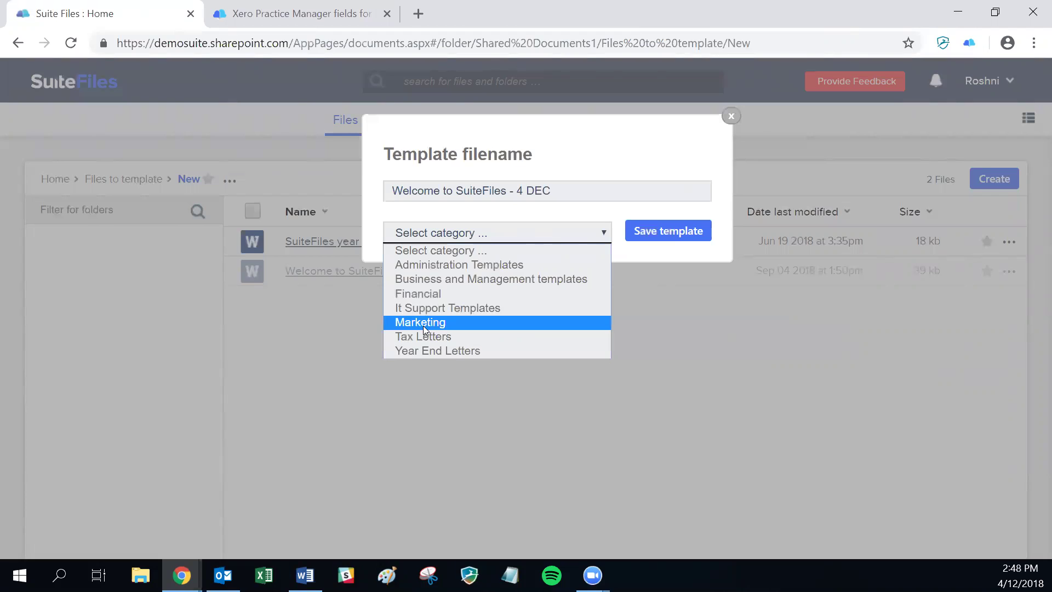
{"action": "left_click", "coordinate": [439, 266]}
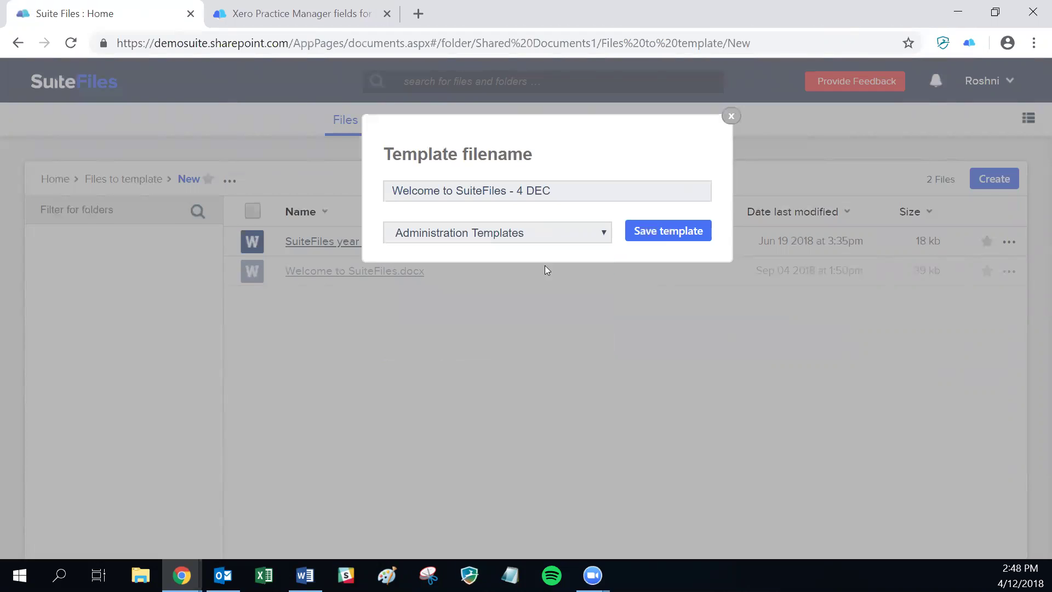
{"action": "left_click", "coordinate": [667, 233]}
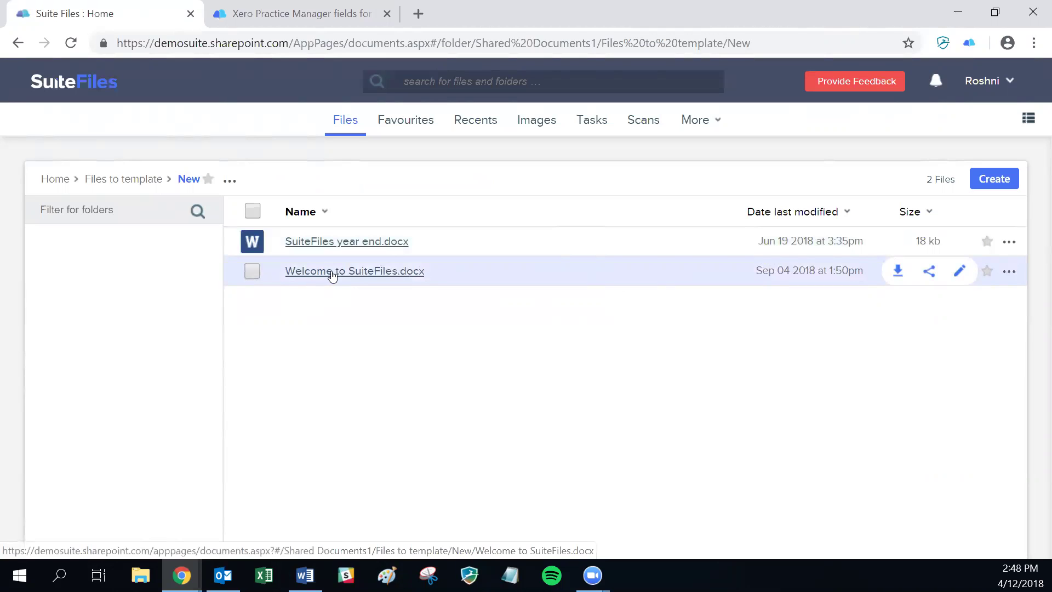
Reopen Welcome to SuiteFiles.docx from the New folder.
{"action": "left_click", "coordinate": [364, 270]}
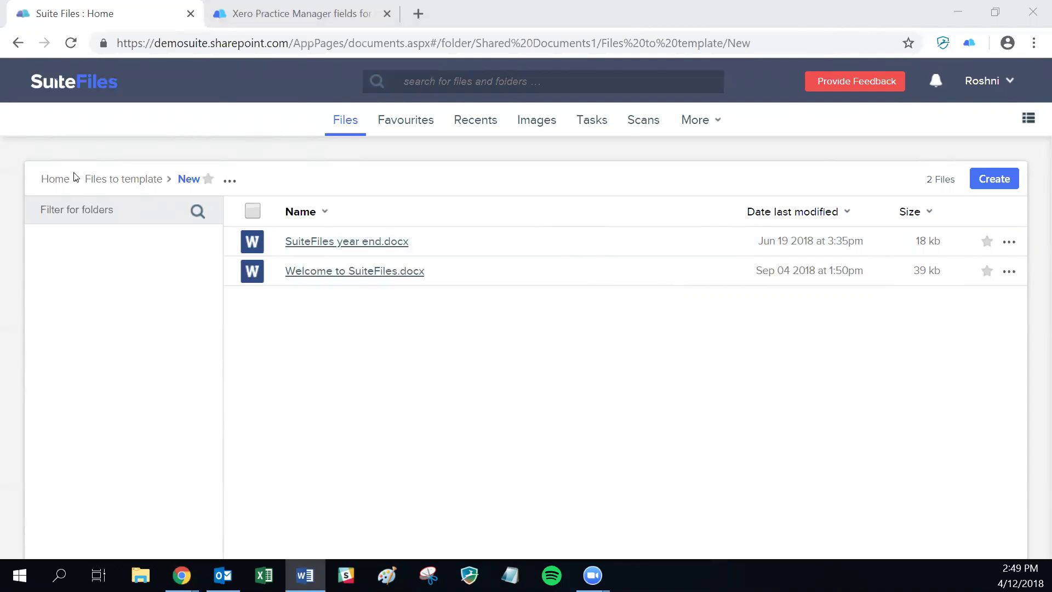
Go to the Correspondence folder of the client 99 Corporation, starting from Home and the Clients folder.
{"action": "left_click", "coordinate": [53, 180]}
{"action": "left_click", "coordinate": [69, 248]}
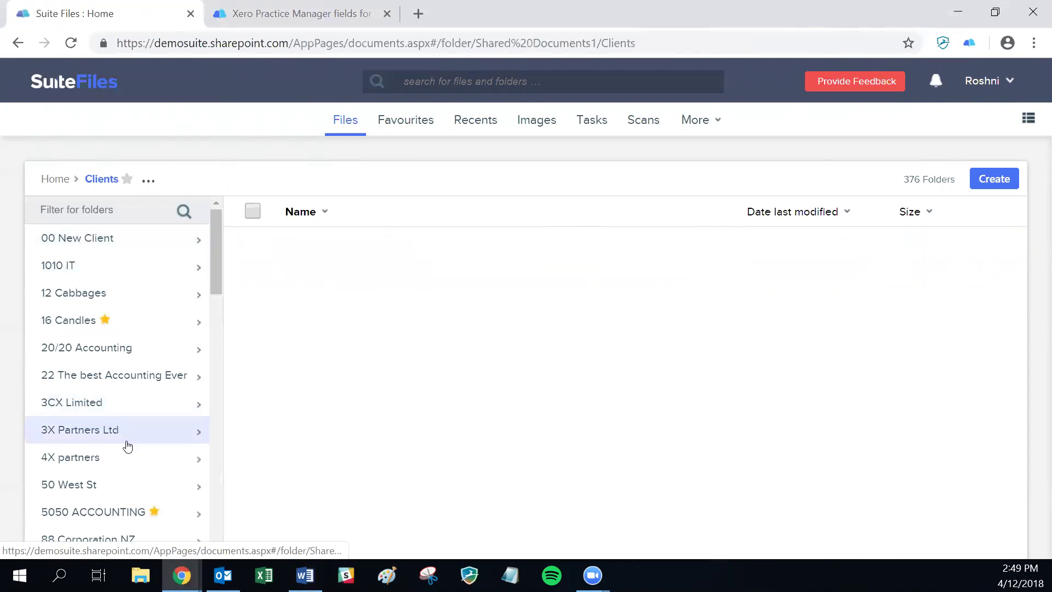
{"action": "scroll", "coordinate": [124, 439], "scroll_direction": "down", "scroll_amount": 4}
{"action": "left_click", "coordinate": [78, 321]}
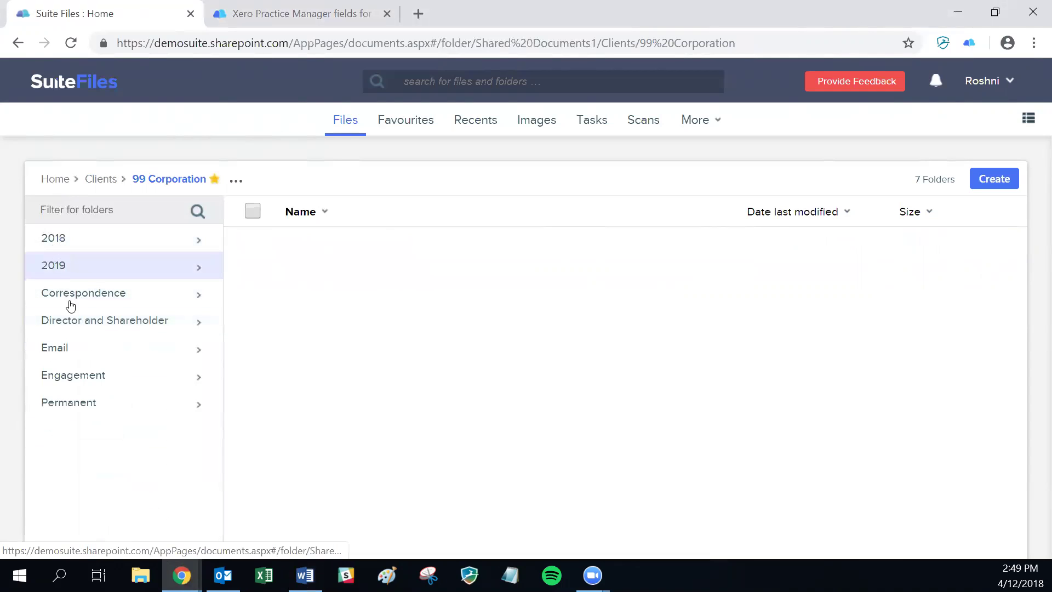
{"action": "left_click", "coordinate": [76, 298]}
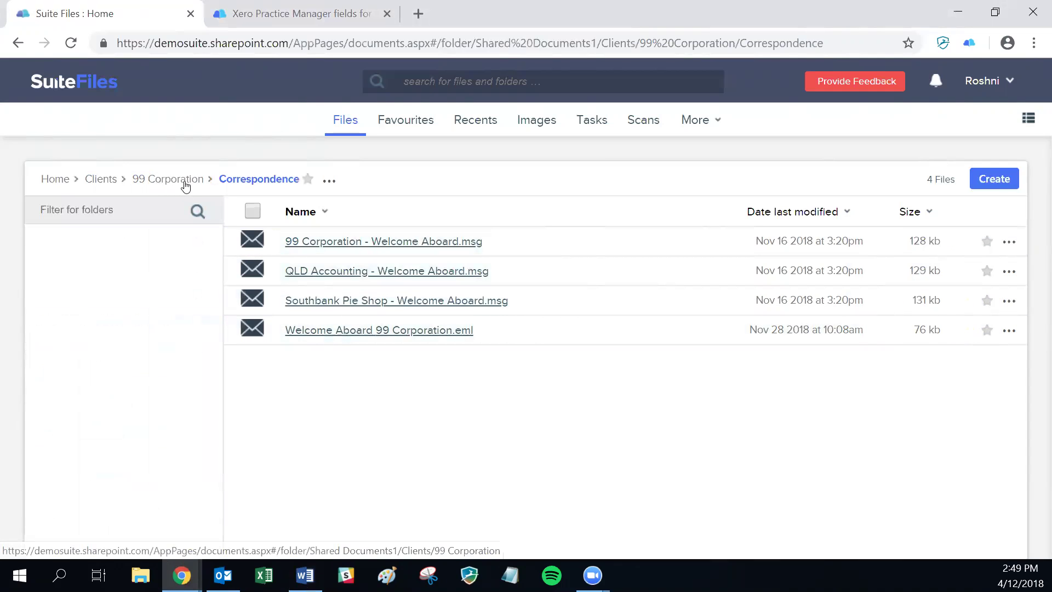
Start a new file from a template, search the templates for "welcome" and choose Welcome to SuiteFiles - 4 DEC.docx.
{"action": "left_click", "coordinate": [994, 179]}
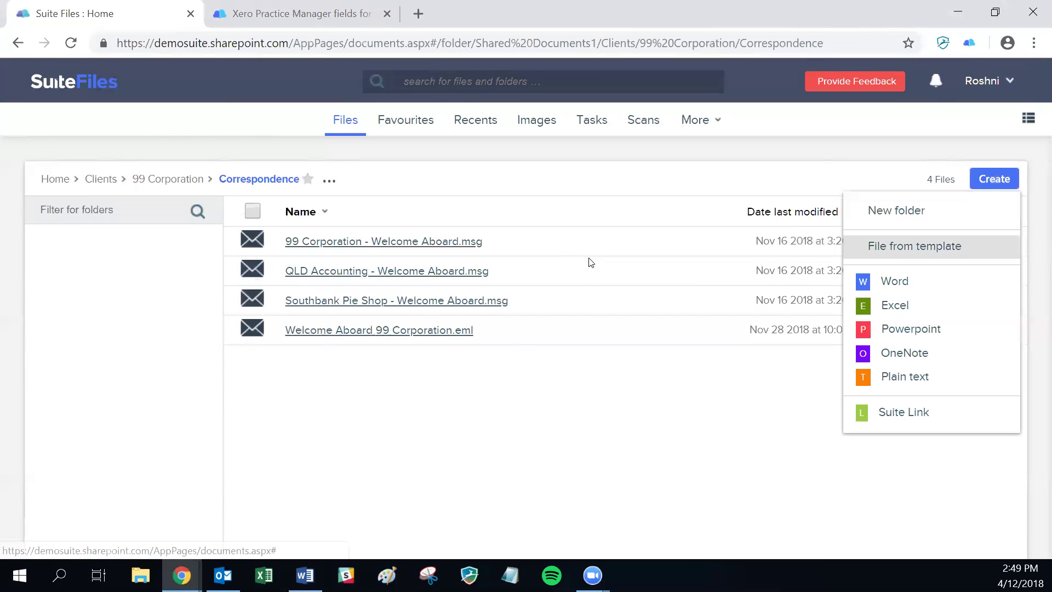
{"action": "left_click", "coordinate": [915, 246]}
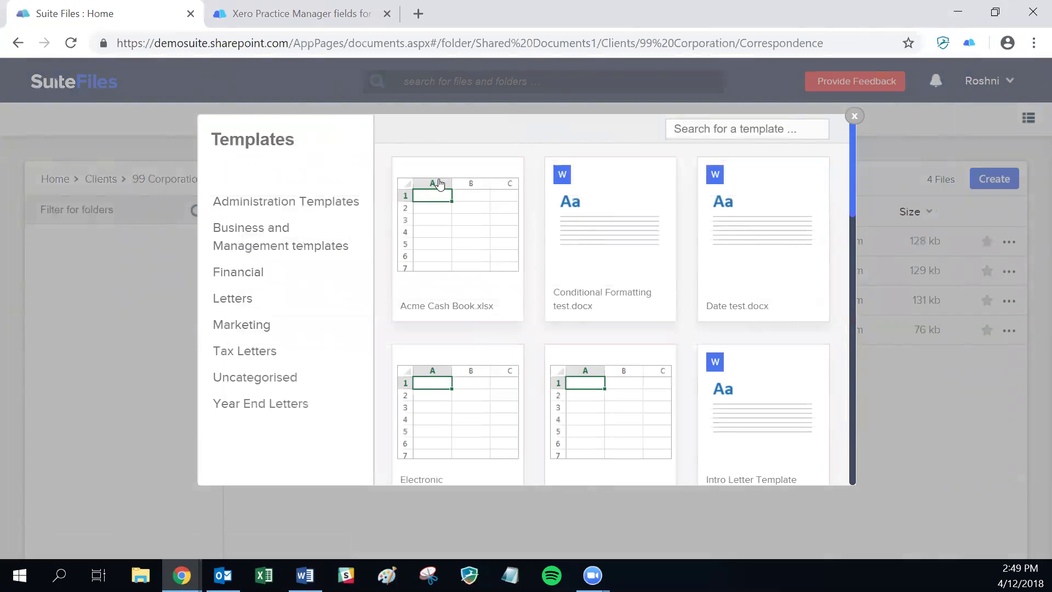
{"action": "scroll", "coordinate": [475, 181], "scroll_direction": "down", "scroll_amount": 5}
{"action": "scroll", "coordinate": [541, 385], "scroll_direction": "down", "scroll_amount": 10}
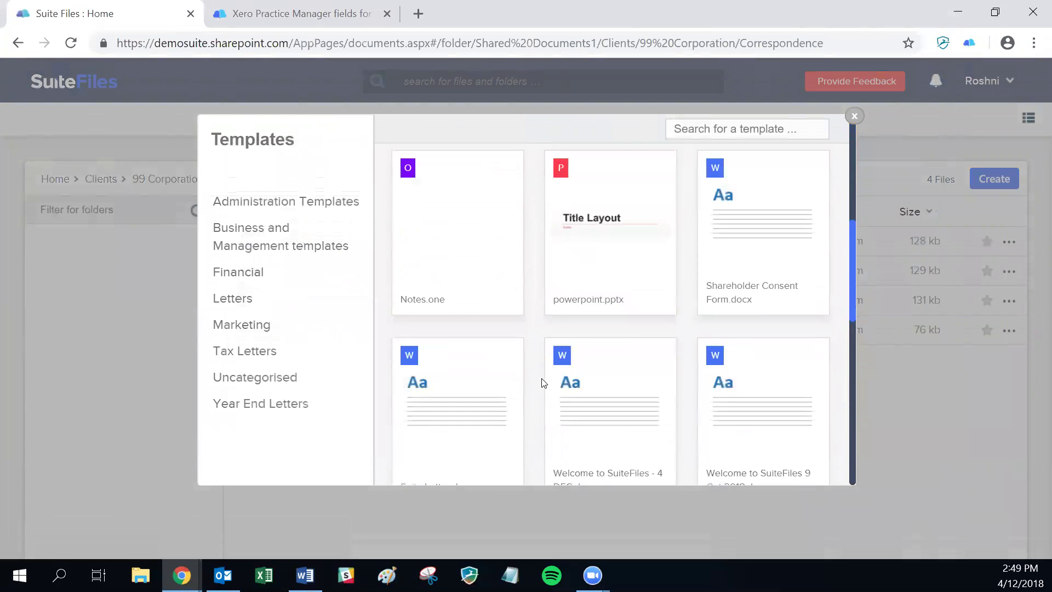
{"action": "scroll", "coordinate": [704, 394], "scroll_direction": "down", "scroll_amount": 4}
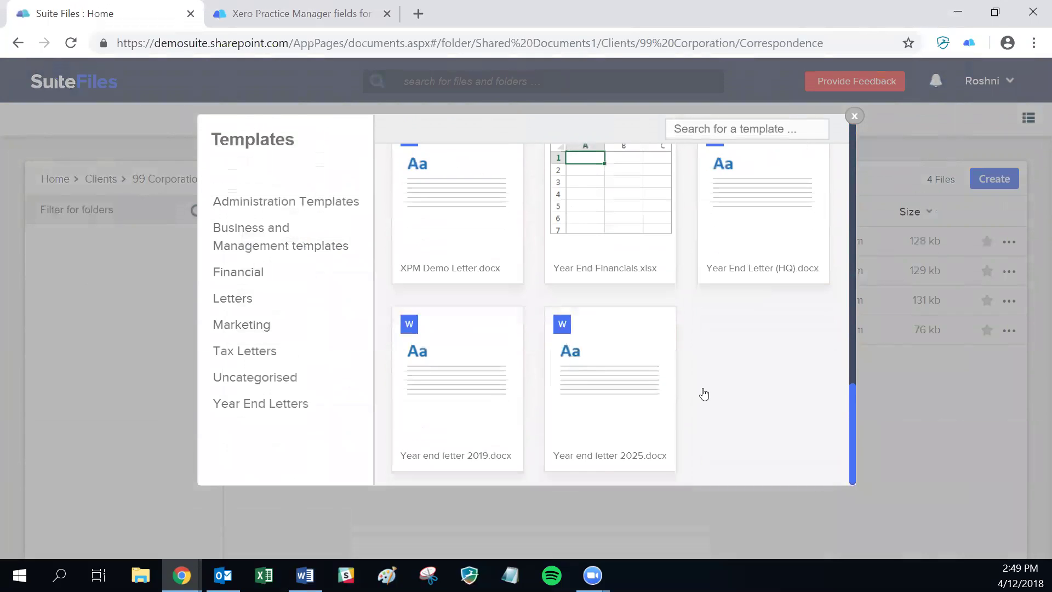
{"action": "scroll", "coordinate": [704, 395], "scroll_direction": "up", "scroll_amount": 5}
{"action": "left_click", "coordinate": [708, 130]}
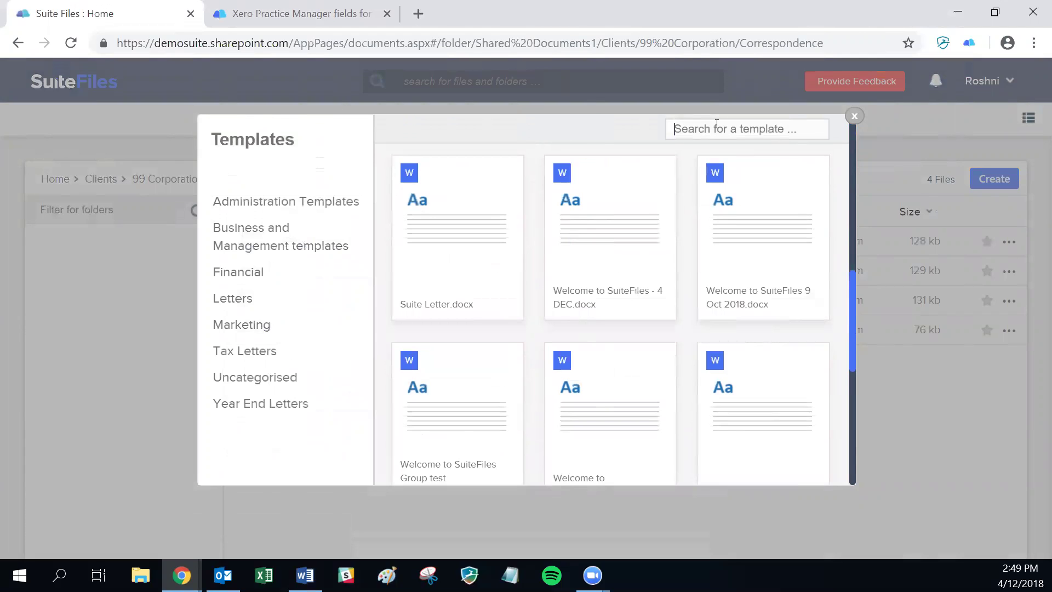
{"action": "type", "text": "welcome"}
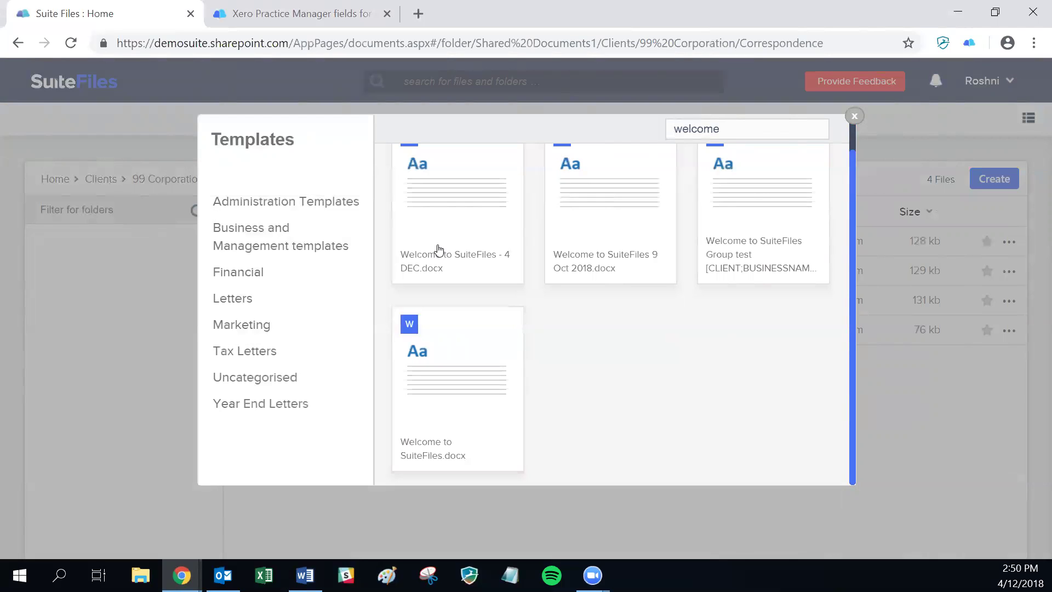
{"action": "left_click", "coordinate": [465, 223]}
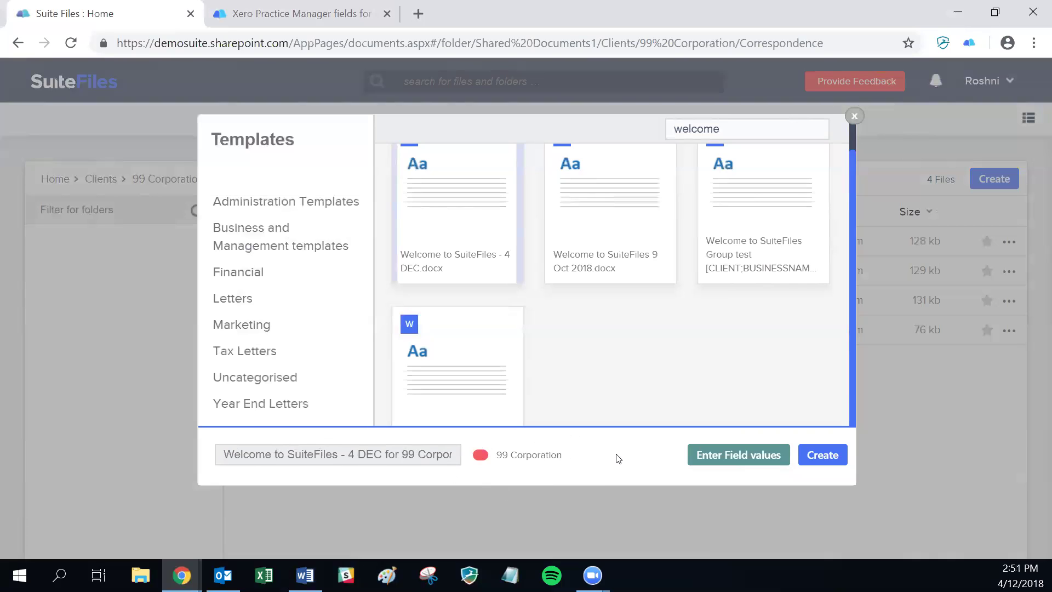
Clear the client linked to the new file, search for "corp" and choose 99 Corporation.
{"action": "left_click", "coordinate": [496, 454]}
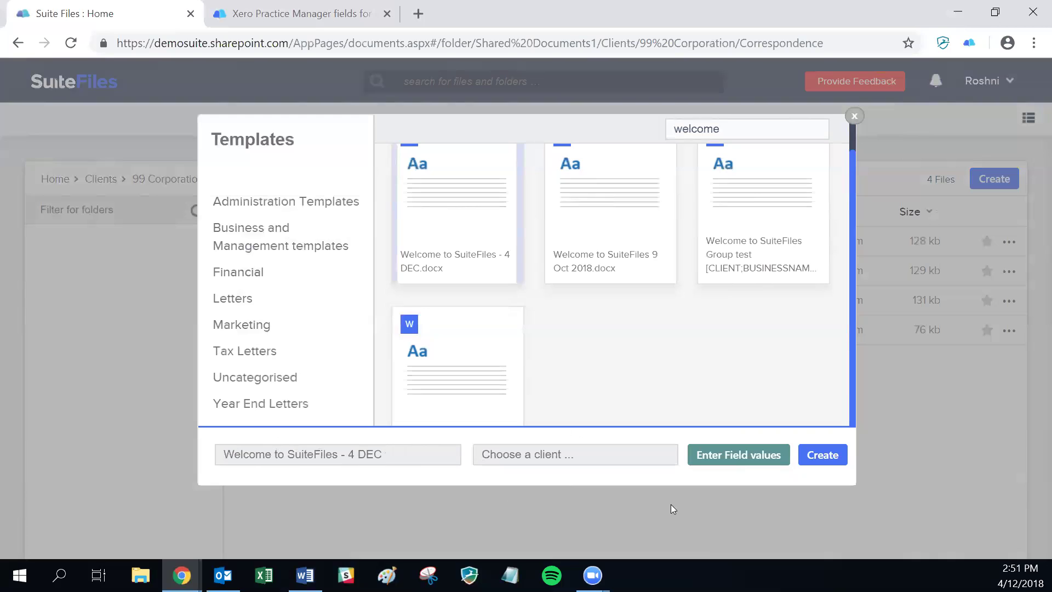
{"action": "left_click", "coordinate": [590, 460]}
{"action": "type", "text": "corp"}
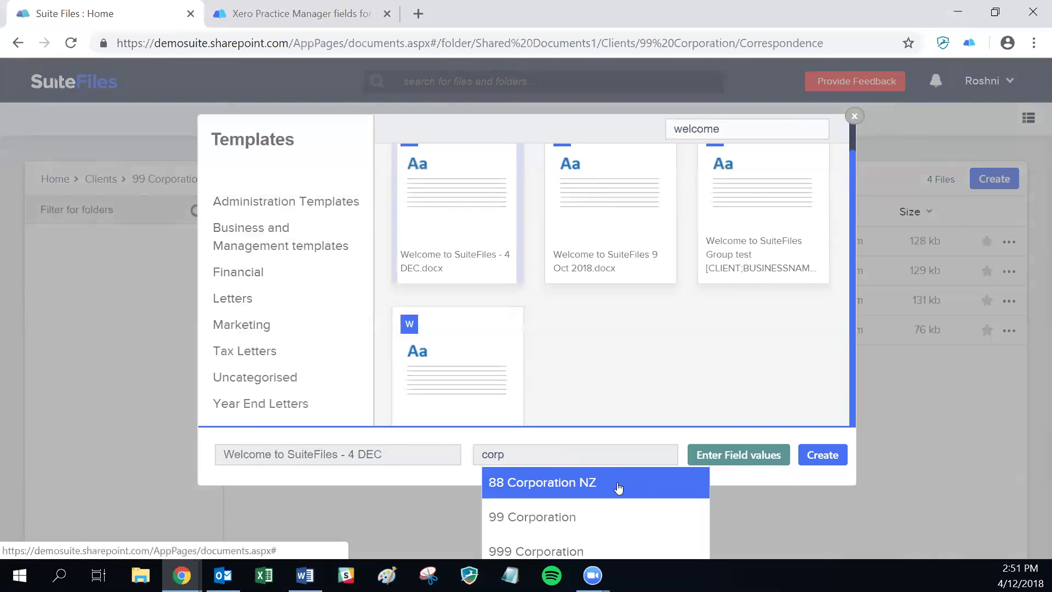
{"action": "left_click", "coordinate": [516, 517]}
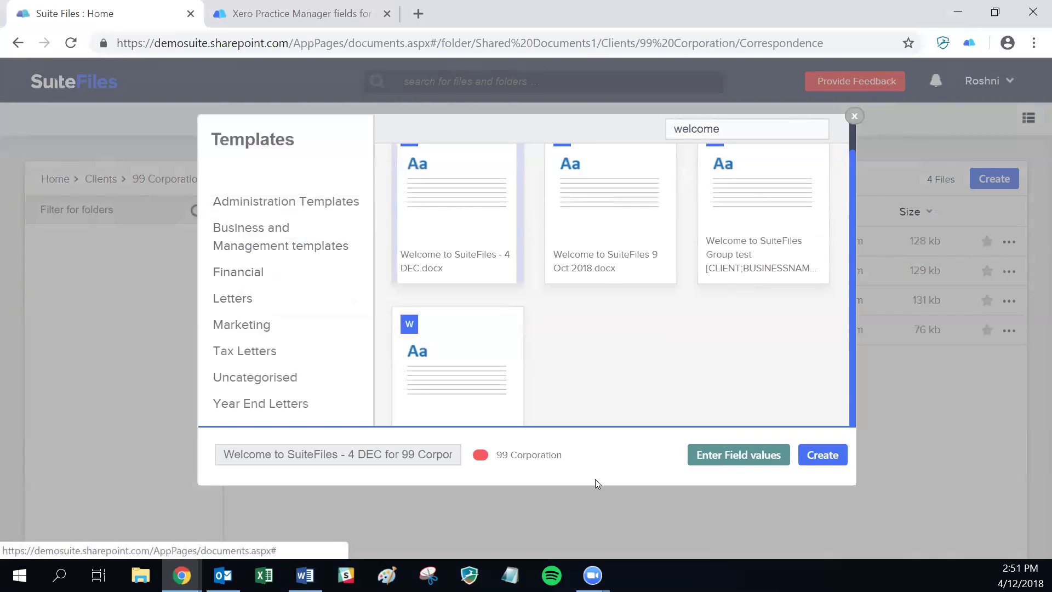
Bring up the template's field values and review the prefilled business, client and custom text fields.
{"action": "left_click", "coordinate": [732, 455]}
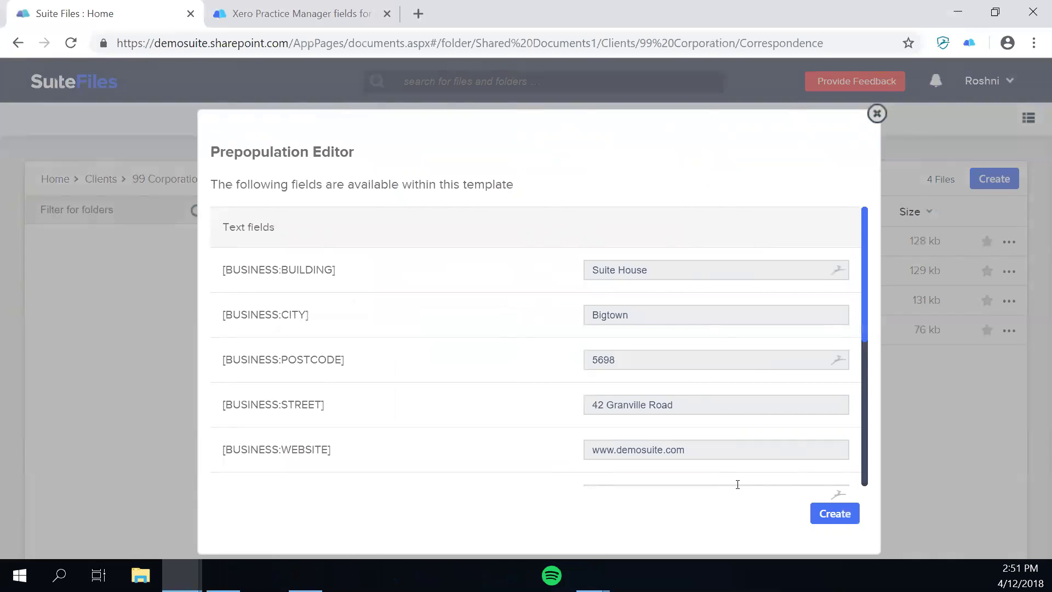
{"action": "scroll", "coordinate": [689, 341], "scroll_direction": "down", "scroll_amount": 3}
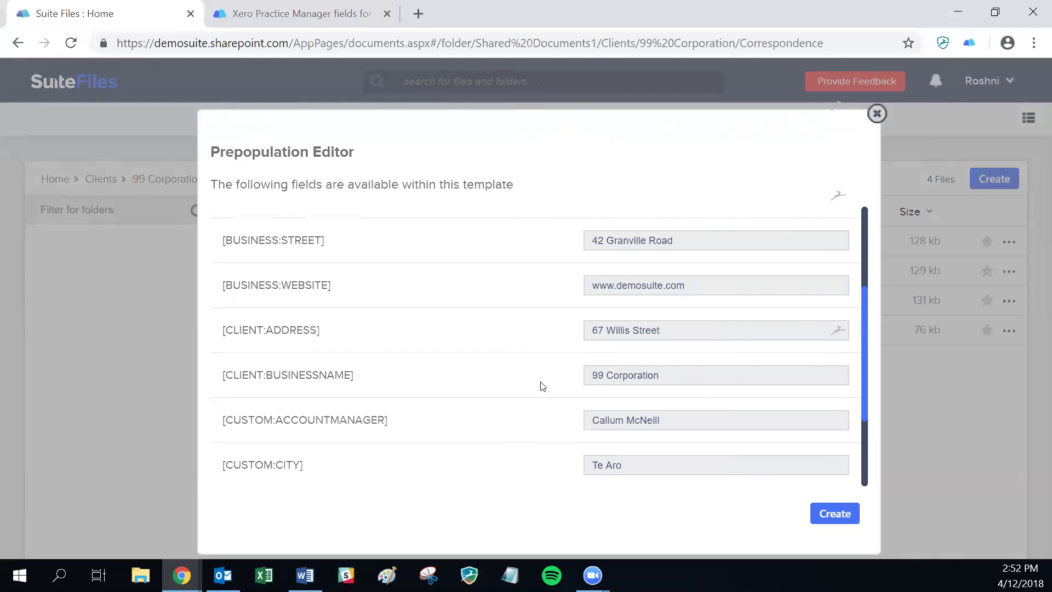
{"action": "scroll", "coordinate": [673, 320], "scroll_direction": "up", "scroll_amount": 2}
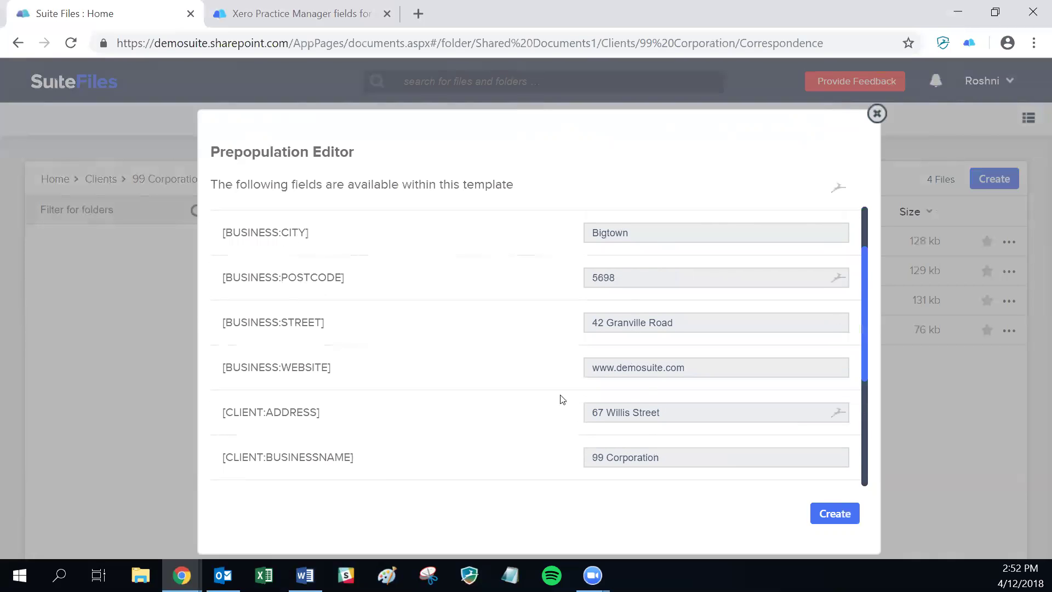
{"action": "scroll", "coordinate": [385, 306], "scroll_direction": "down", "scroll_amount": 2}
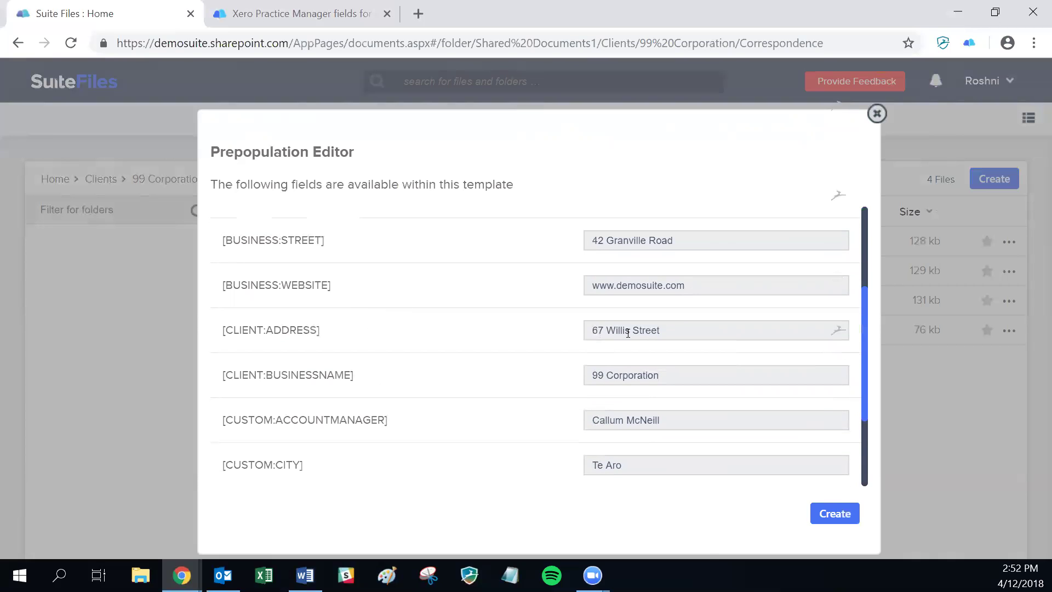
{"action": "left_click", "coordinate": [610, 384]}
{"action": "left_click_drag", "start_coordinate": [674, 420], "coordinate": [570, 423]}
{"action": "left_click", "coordinate": [638, 463]}
{"action": "scroll", "coordinate": [644, 459], "scroll_direction": "down", "scroll_amount": 3}
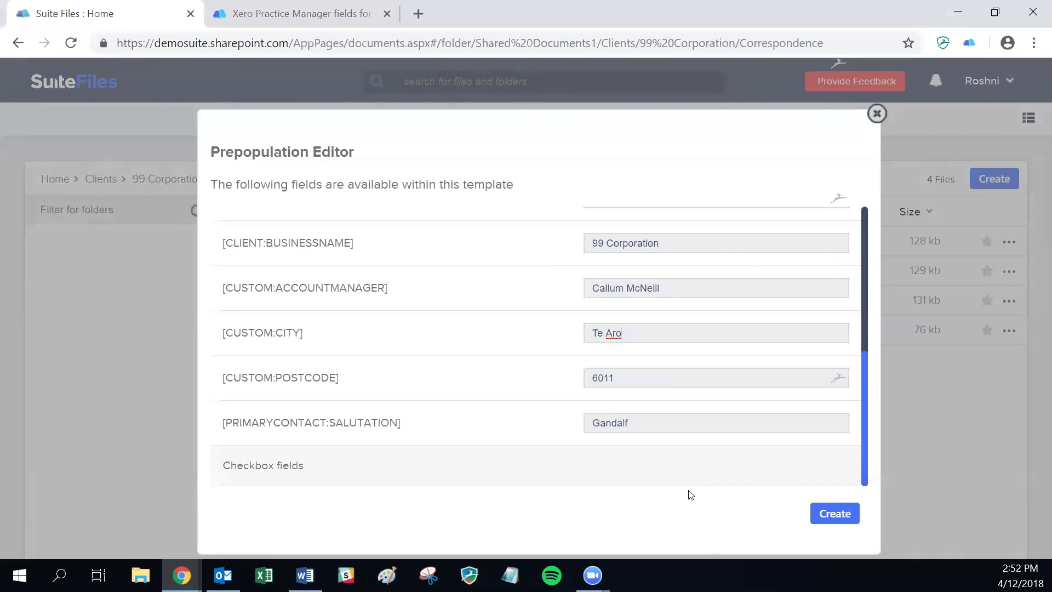
Replace the [PRIMARYCONTACT:SALUTATION] value with a different first name and create the document.
{"action": "double_click", "coordinate": [692, 421]}
{"action": "type", "text": "Bob"}
{"action": "key", "text": "Tab"}
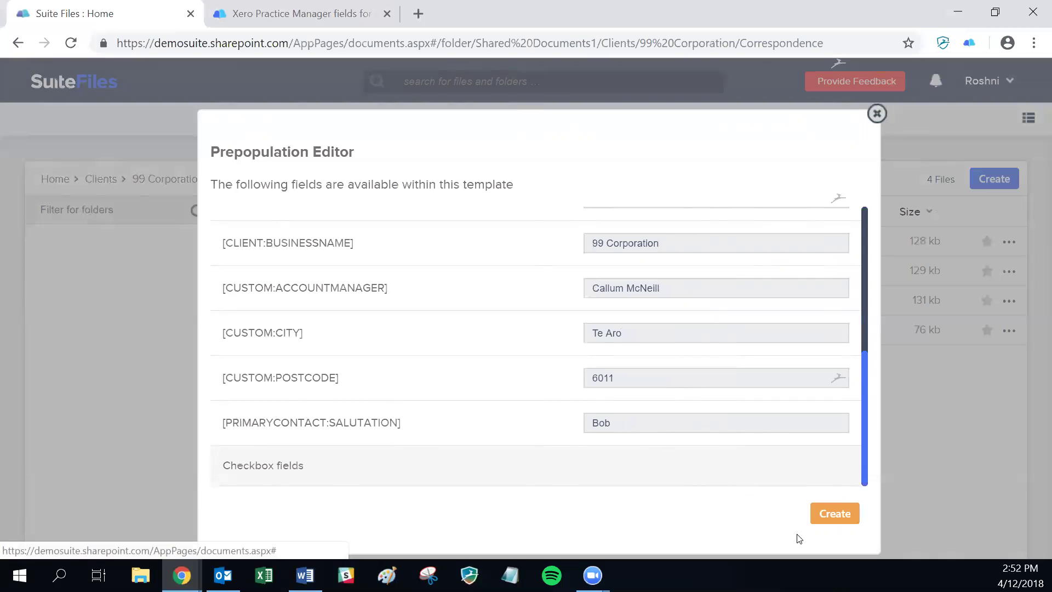
{"action": "key", "text": "Return"}
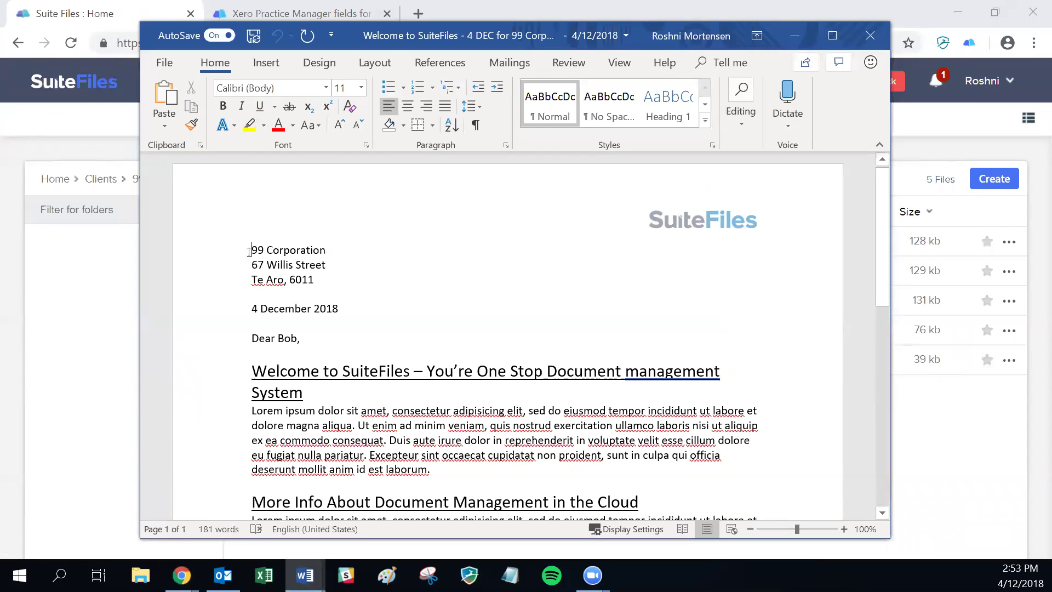
Highlight the merged address, date and greeting in the generated letter, look through its text, and return to the Correspondence folder.
{"action": "left_click_drag", "start_coordinate": [246, 245], "coordinate": [305, 341]}
{"action": "scroll", "coordinate": [395, 375], "scroll_direction": "down", "scroll_amount": 5}
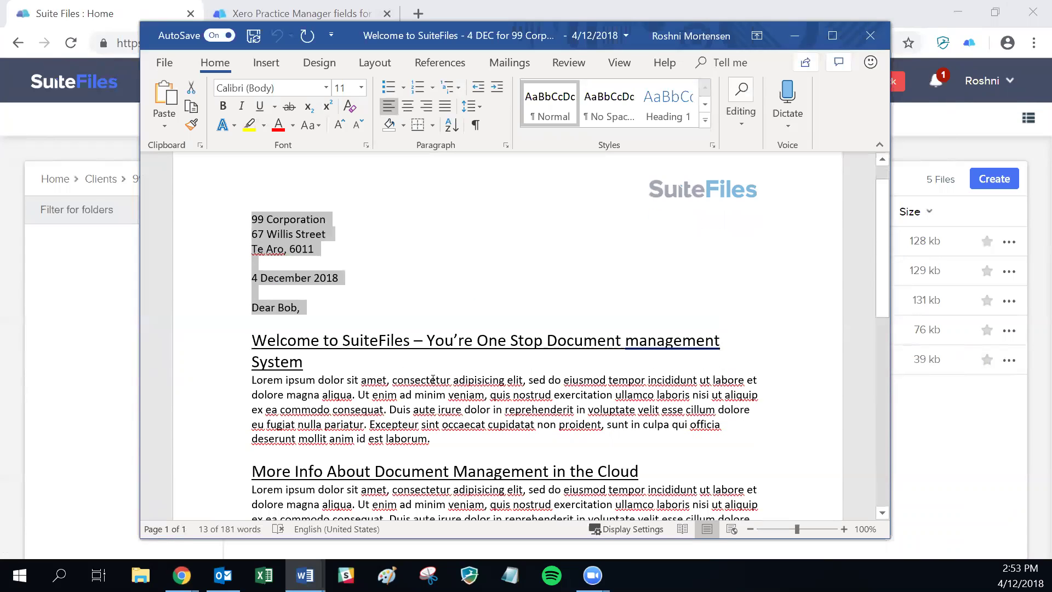
{"action": "scroll", "coordinate": [433, 378], "scroll_direction": "down", "scroll_amount": 3}
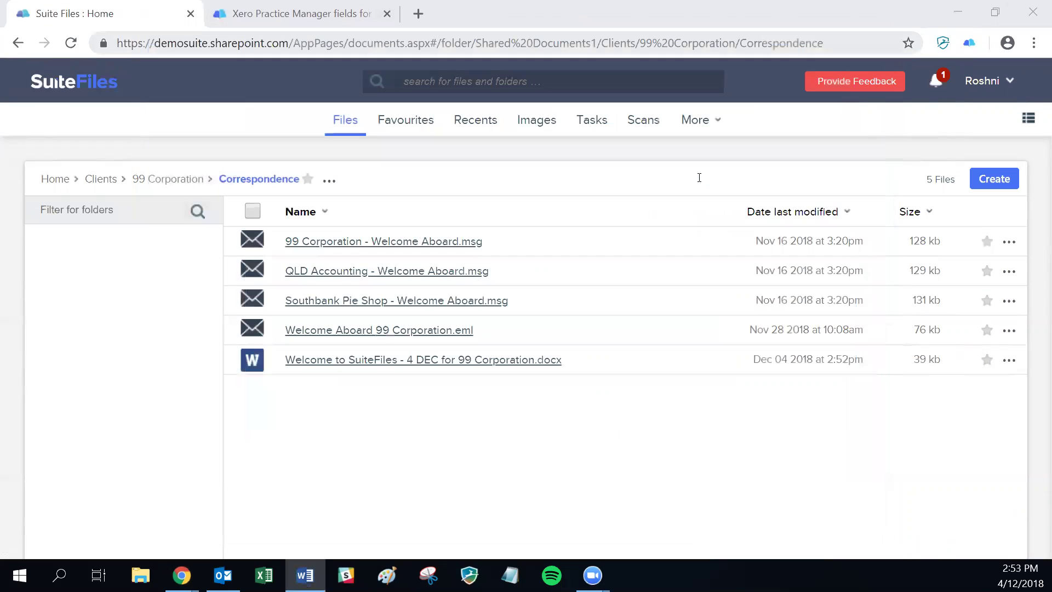
{"action": "left_click", "coordinate": [419, 448]}
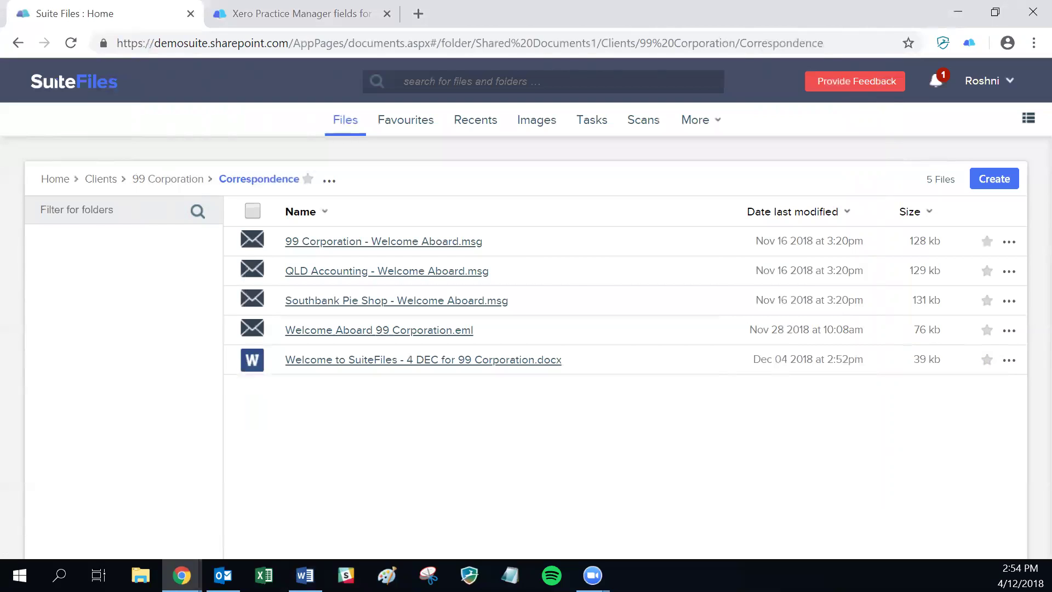
Go to template management in SuiteFiles and list only the email templates.
{"action": "left_click", "coordinate": [689, 123]}
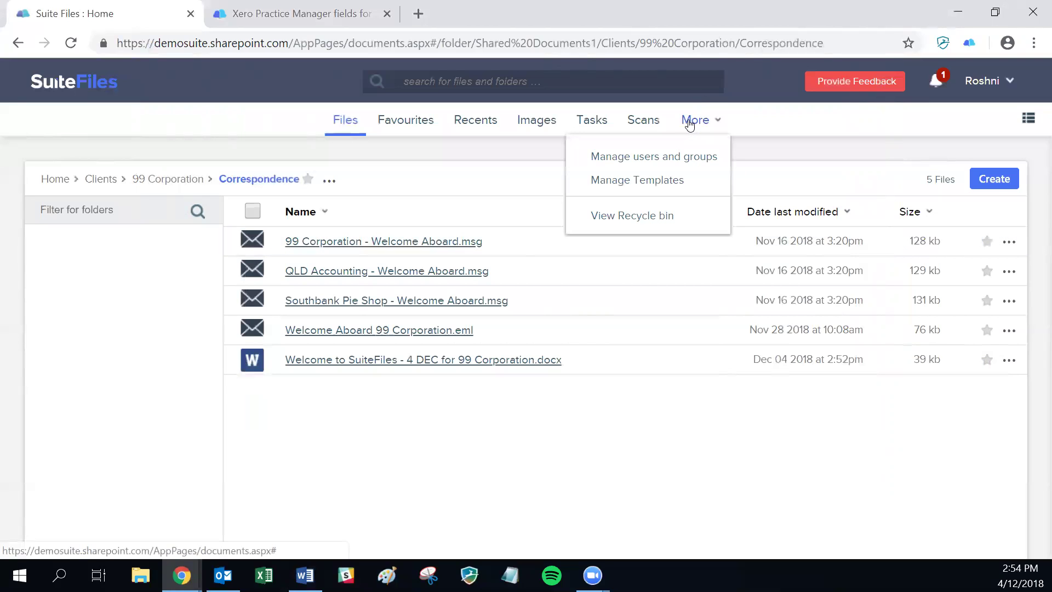
{"action": "left_click", "coordinate": [712, 183]}
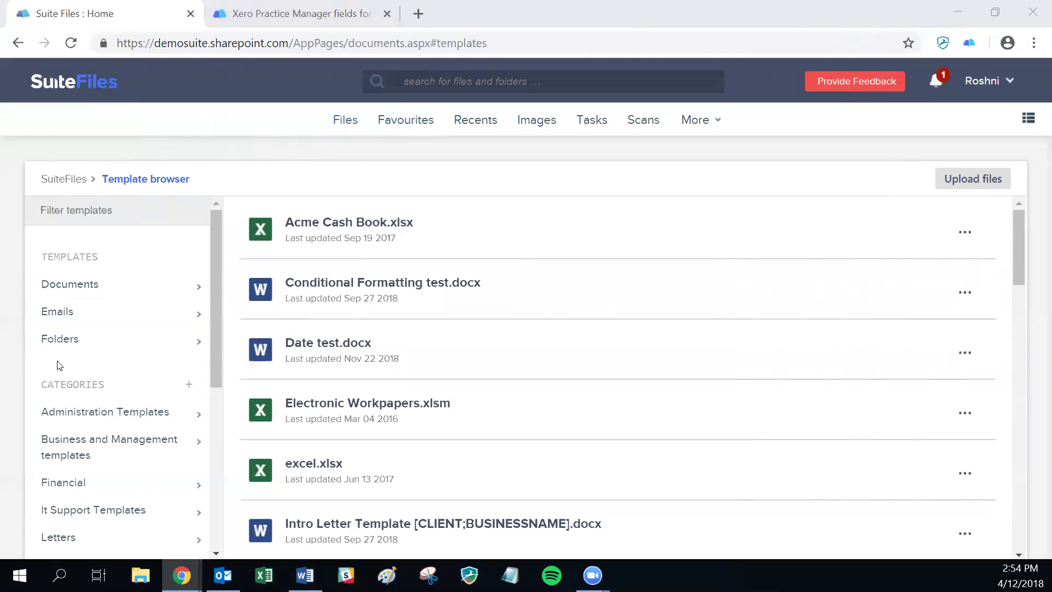
{"action": "left_click", "coordinate": [73, 314]}
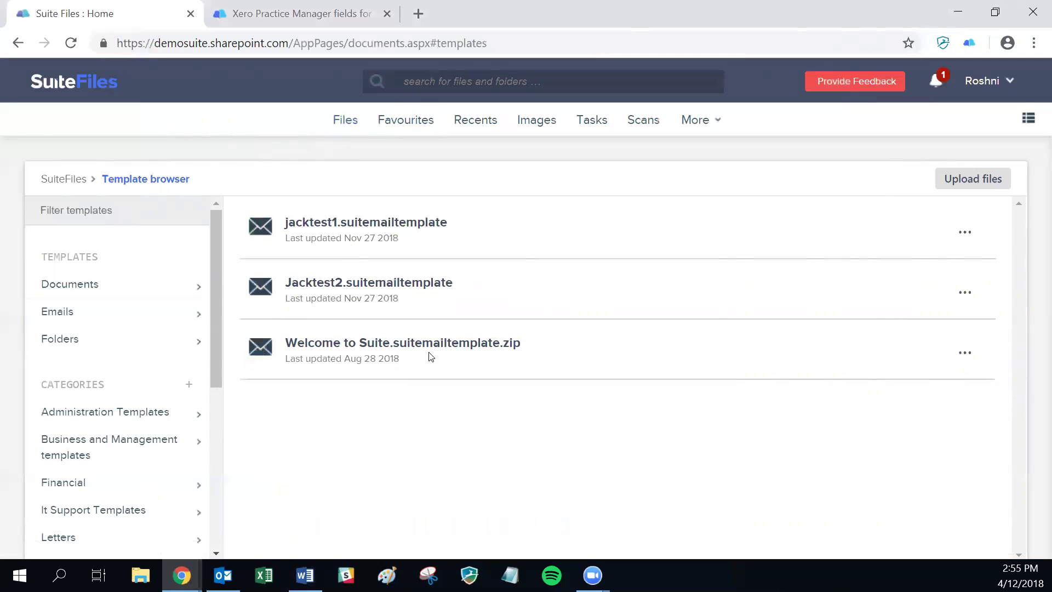
Delete the email template jacktest1.suitemailtemplate.
{"action": "left_click", "coordinate": [965, 233]}
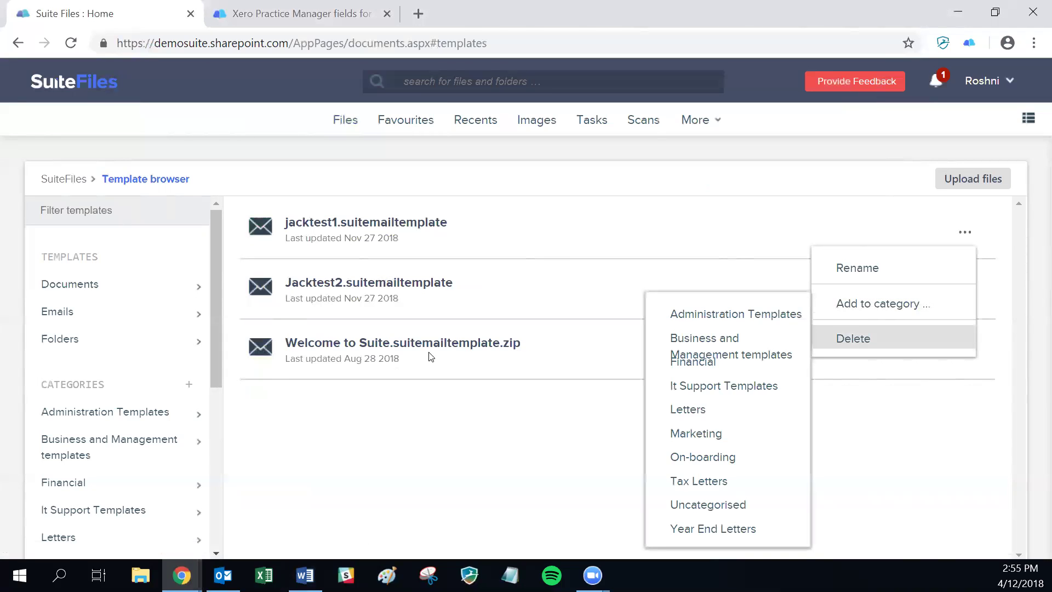
{"action": "left_click", "coordinate": [854, 338]}
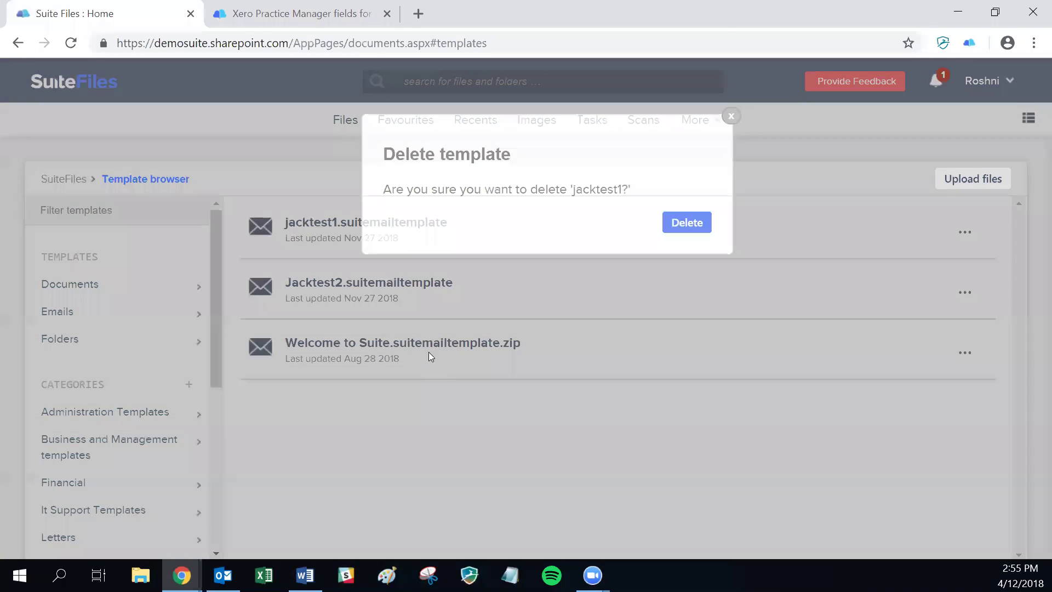
{"action": "left_click", "coordinate": [690, 227]}
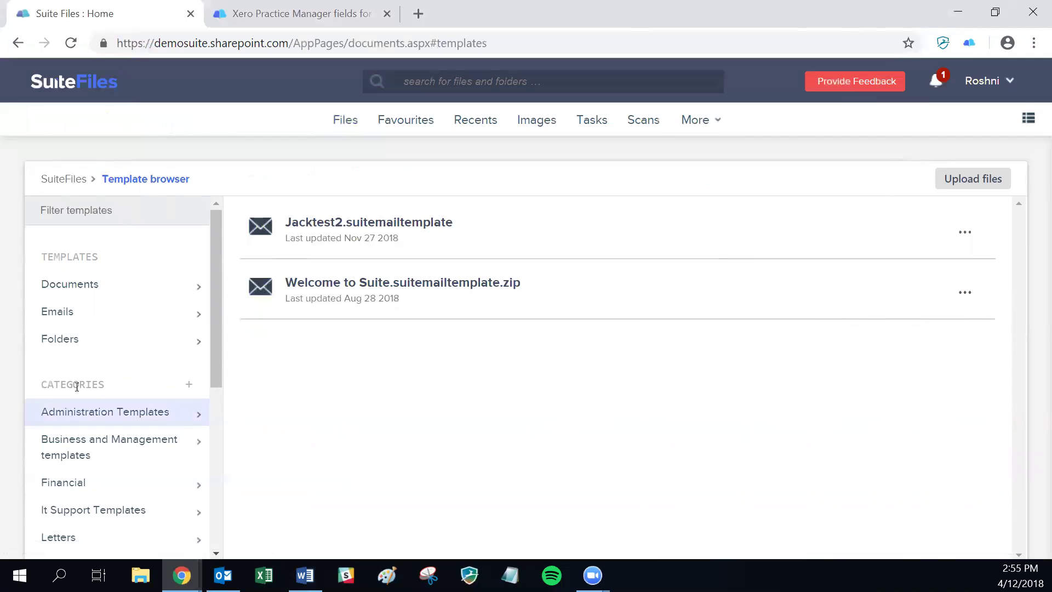
Create a new template category named "Business Development" and check the category list for it.
{"action": "scroll", "coordinate": [77, 387], "scroll_direction": "down", "scroll_amount": 3}
{"action": "scroll", "coordinate": [80, 388], "scroll_direction": "down", "scroll_amount": 2}
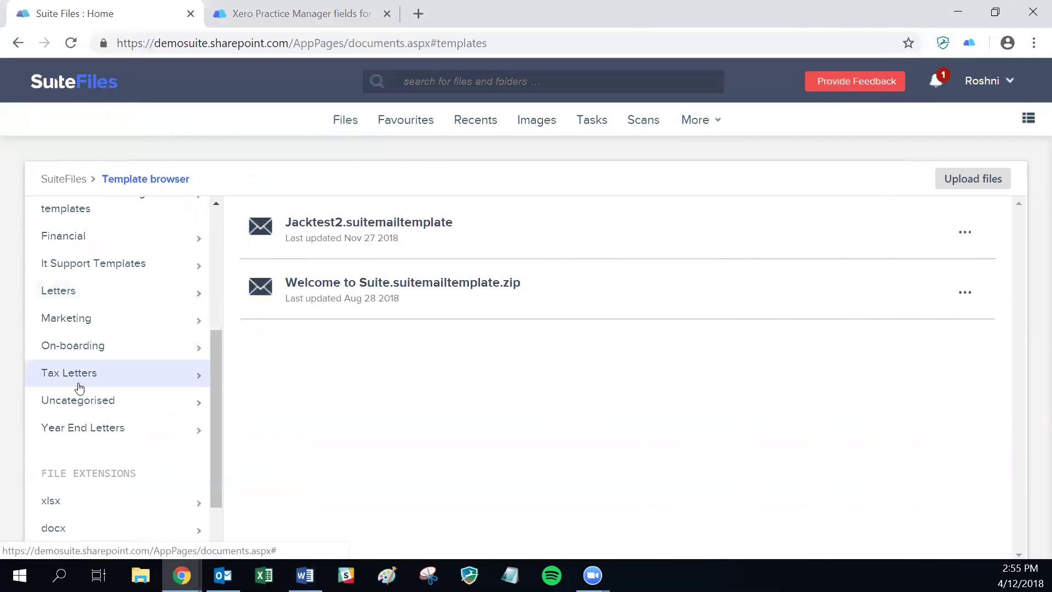
{"action": "scroll", "coordinate": [78, 356], "scroll_direction": "up", "scroll_amount": 3}
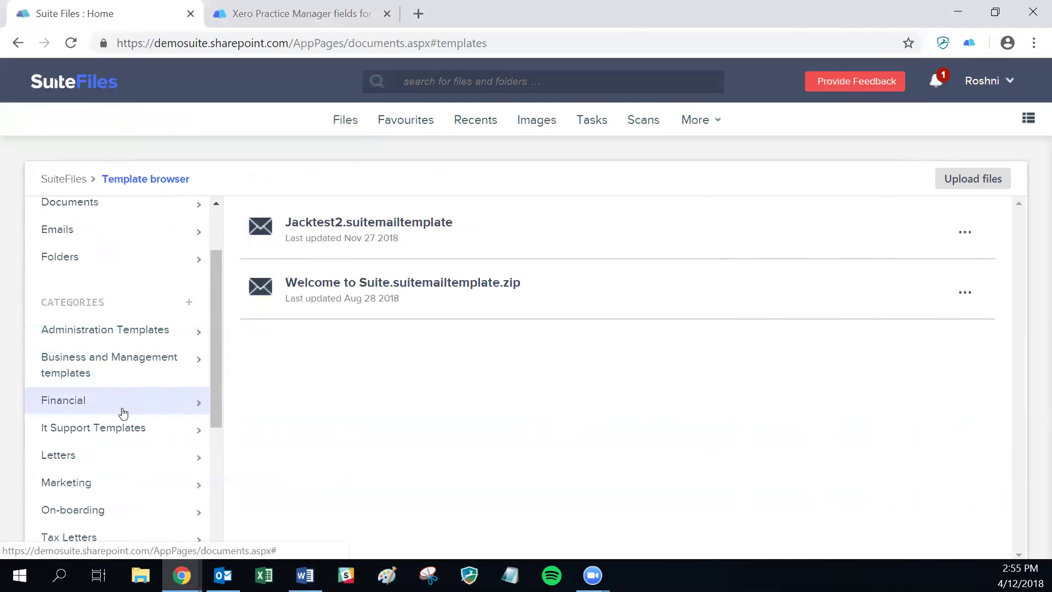
{"action": "left_click", "coordinate": [189, 303]}
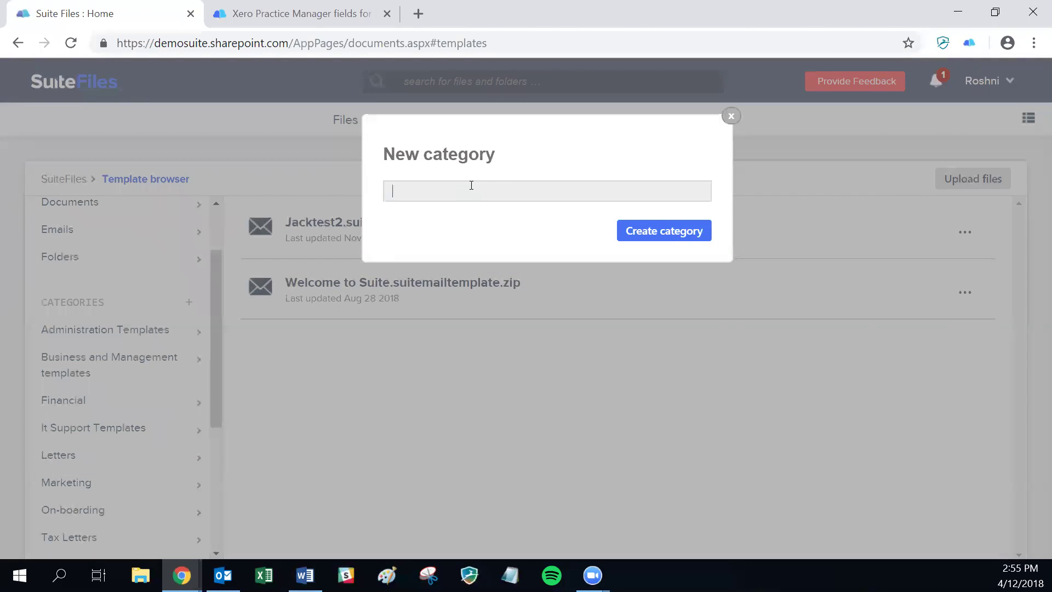
{"action": "type", "text": "Business Development"}
{"action": "left_click", "coordinate": [645, 230]}
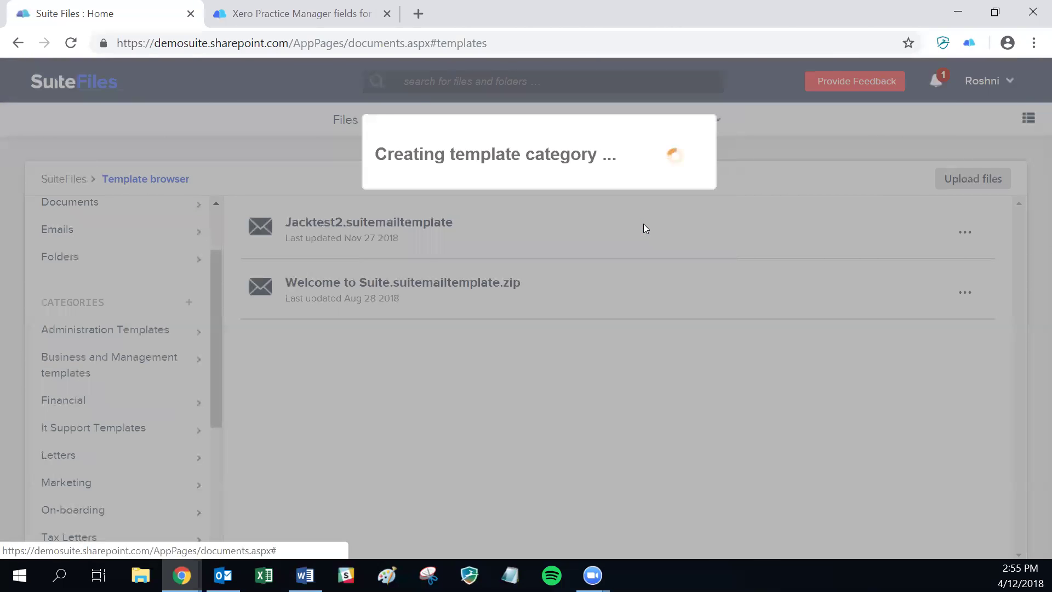
{"action": "key", "text": "alt+Tab"}
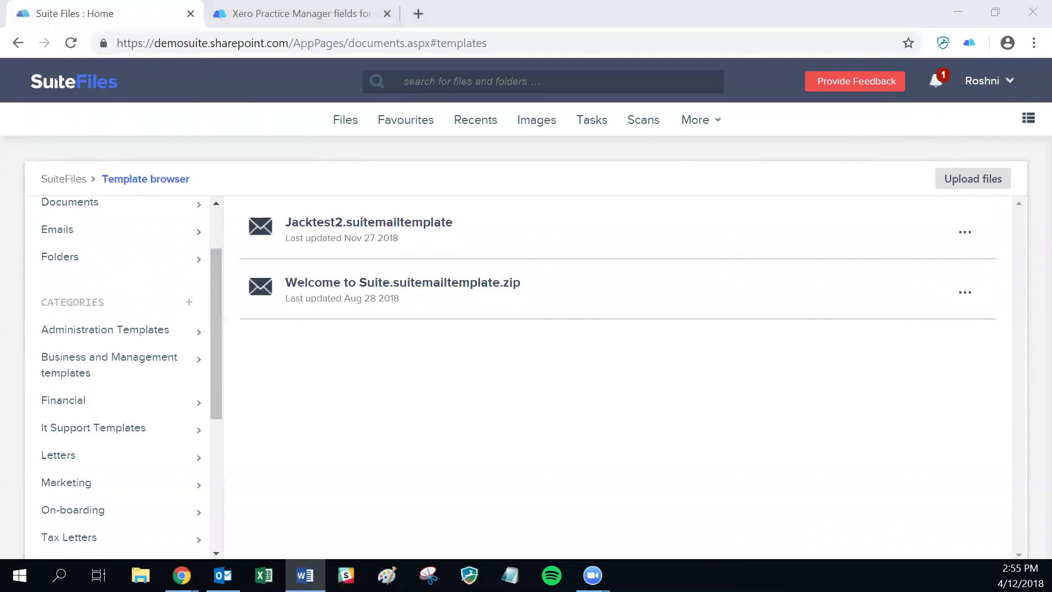
{"action": "scroll", "coordinate": [110, 472], "scroll_direction": "down", "scroll_amount": 3}
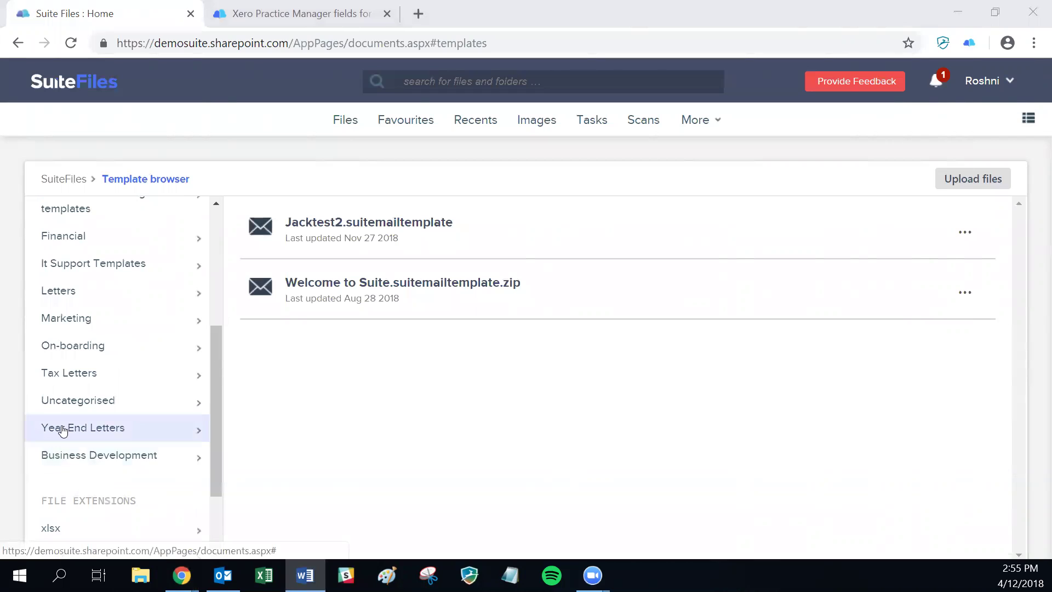
List the templates in the Uncategorised category and look through them.
{"action": "left_click", "coordinate": [82, 404]}
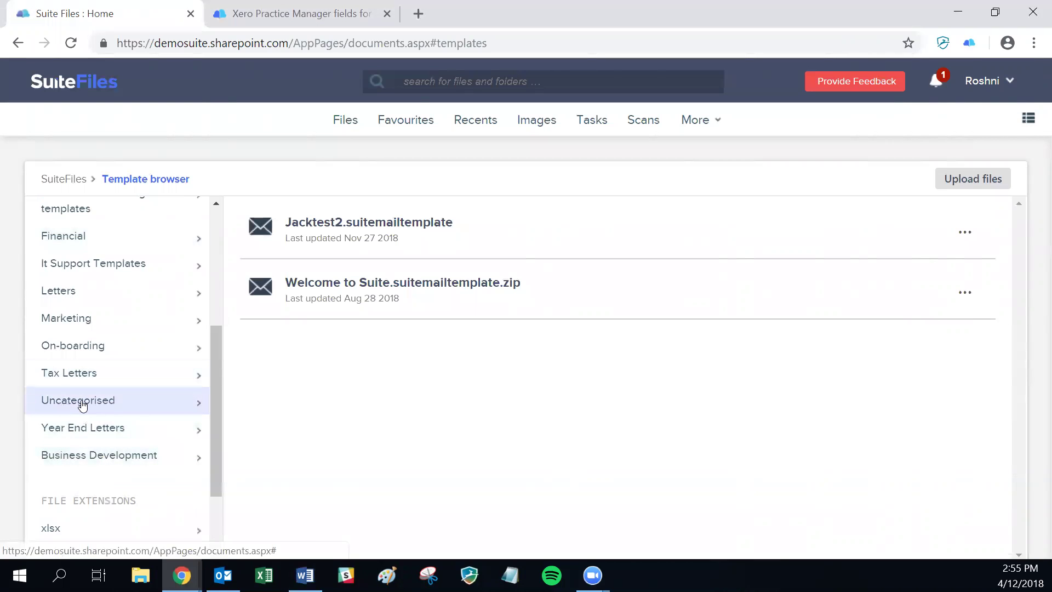
{"action": "left_click", "coordinate": [83, 404]}
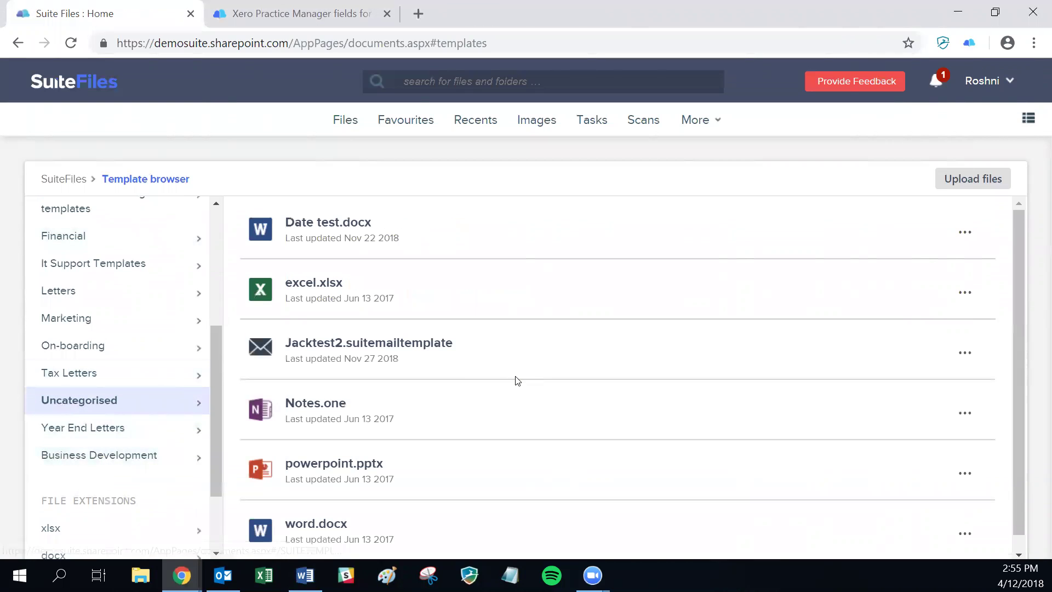
{"action": "scroll", "coordinate": [517, 379], "scroll_direction": "down", "scroll_amount": 1}
Assign the template Welcome to SuiteFiles - 4 DEC.docx, listed under Administration Templates, to the Business Development category.
{"action": "scroll", "coordinate": [65, 395], "scroll_direction": "up", "scroll_amount": 3}
{"action": "left_click", "coordinate": [98, 248]}
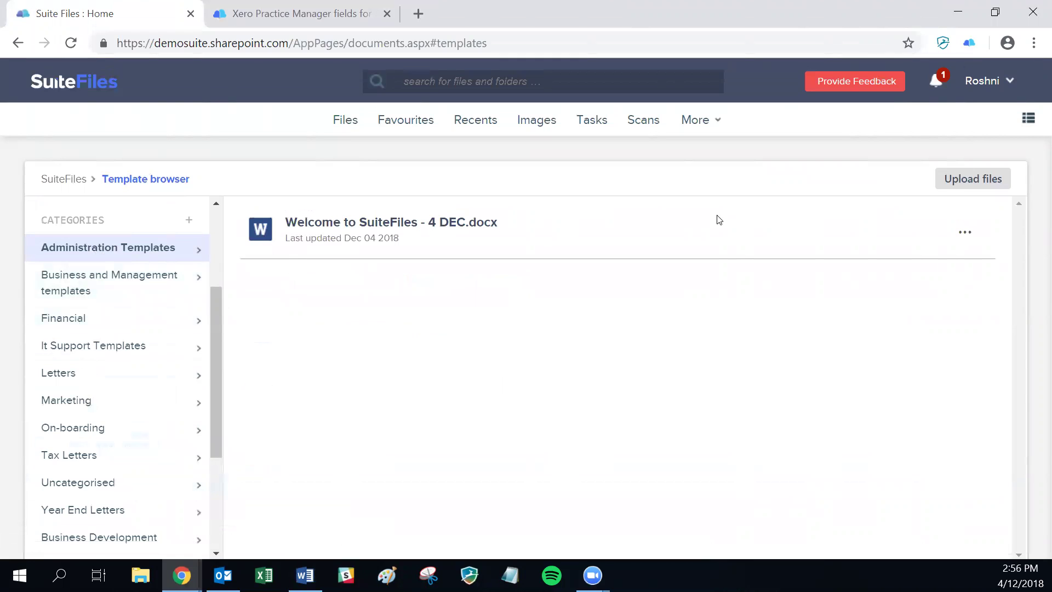
{"action": "left_click", "coordinate": [965, 233]}
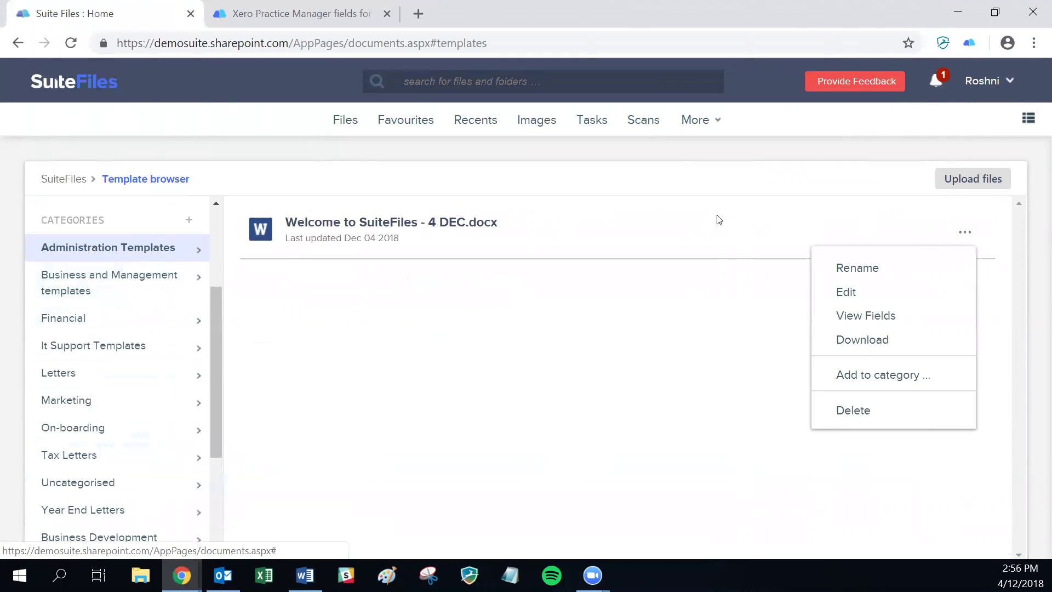
{"action": "mouse_move", "coordinate": [884, 374]}
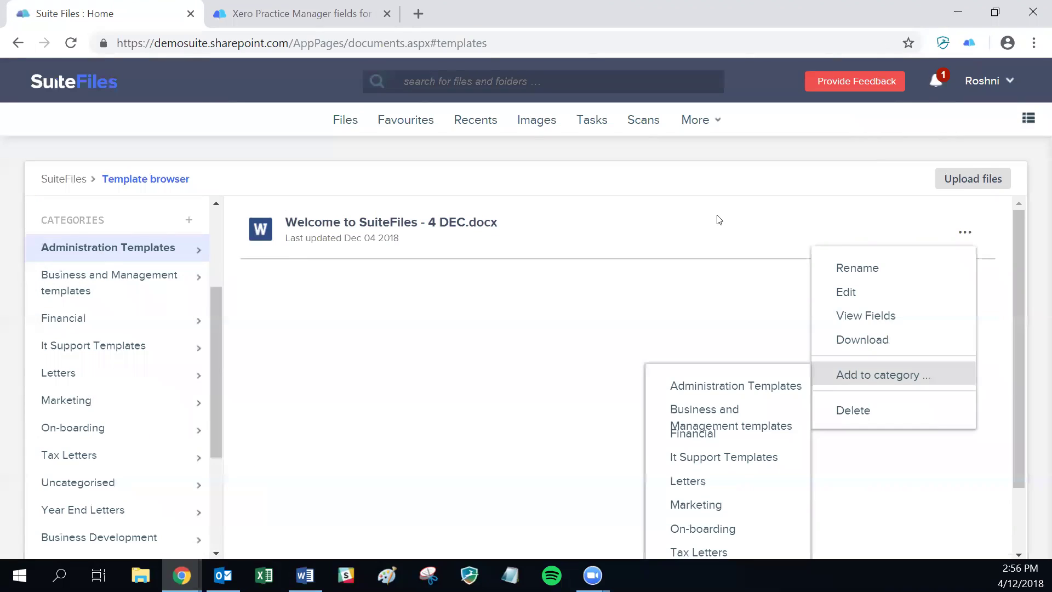
{"action": "left_click", "coordinate": [733, 542]}
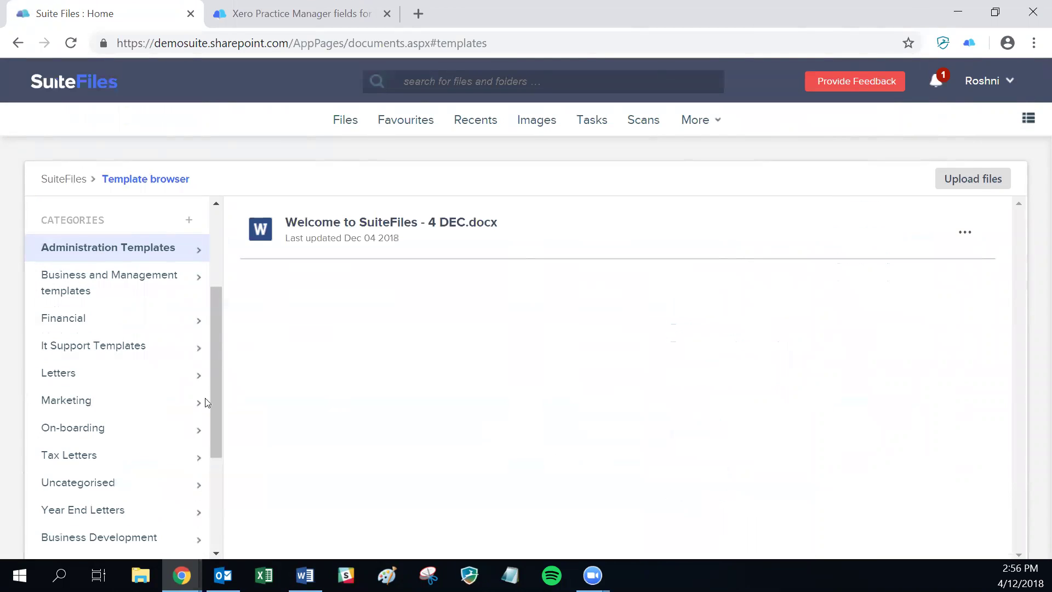
Check the Business Development and Administration Templates categories for the Welcome to SuiteFiles template, ending in Business Development.
{"action": "left_click", "coordinate": [79, 547]}
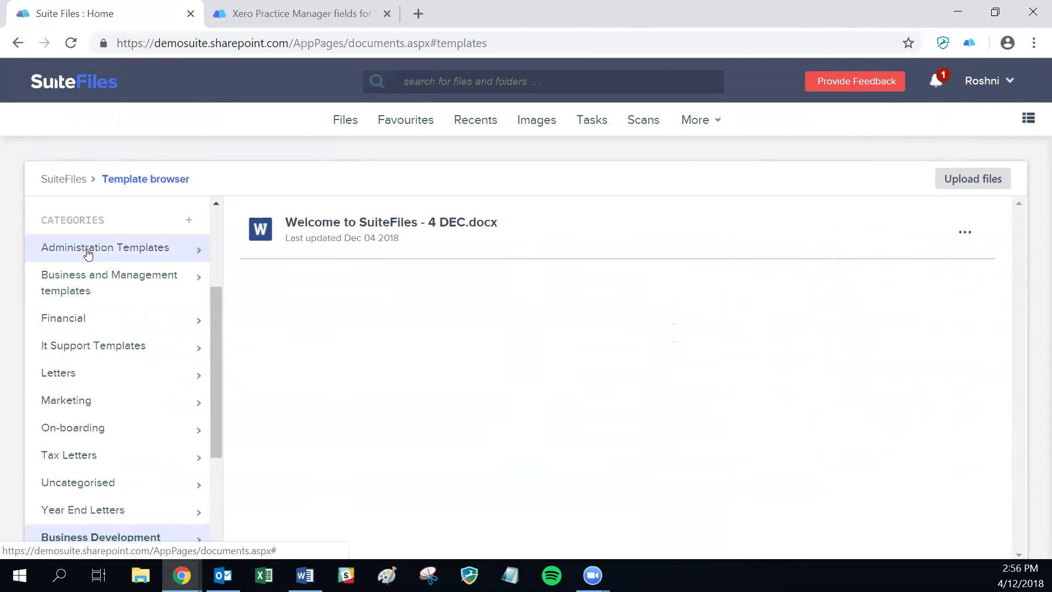
{"action": "left_click", "coordinate": [87, 253]}
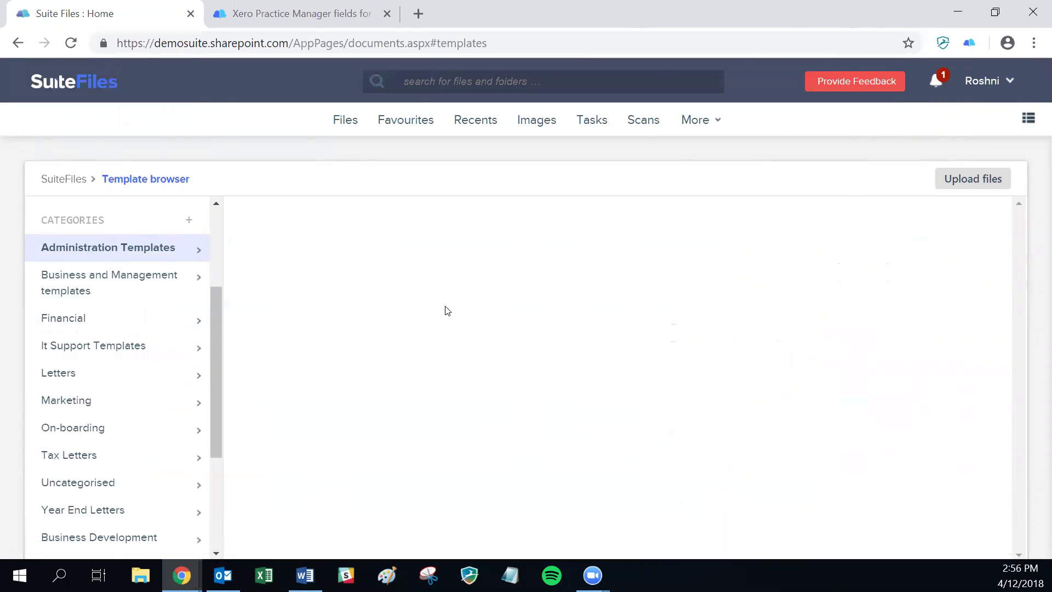
{"action": "key", "text": "alt+Tab"}
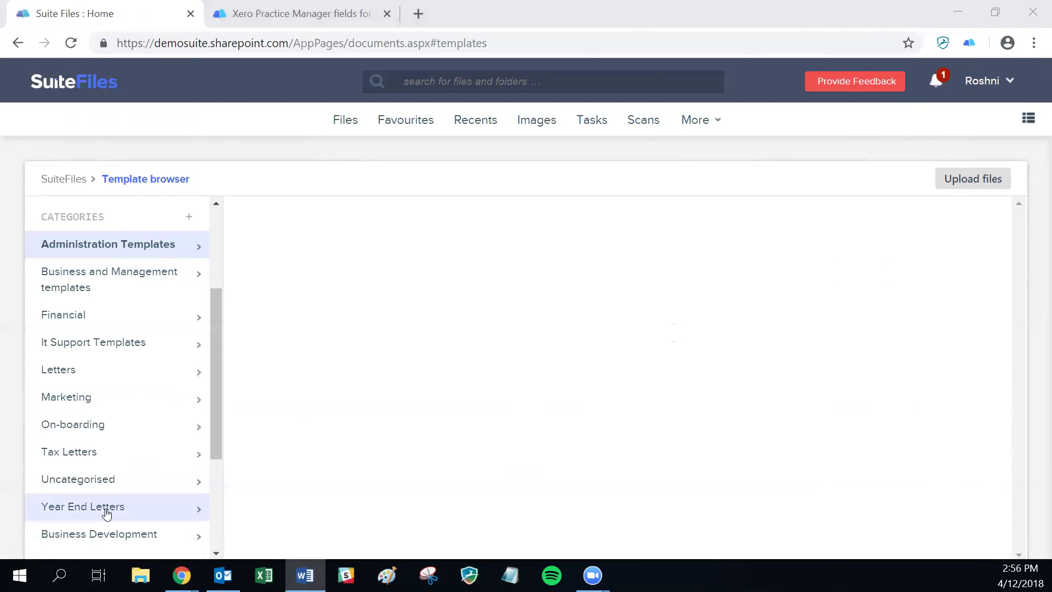
{"action": "scroll", "coordinate": [66, 444], "scroll_direction": "down", "scroll_amount": 2}
{"action": "left_click", "coordinate": [67, 432]}
{"action": "left_click", "coordinate": [71, 456]}
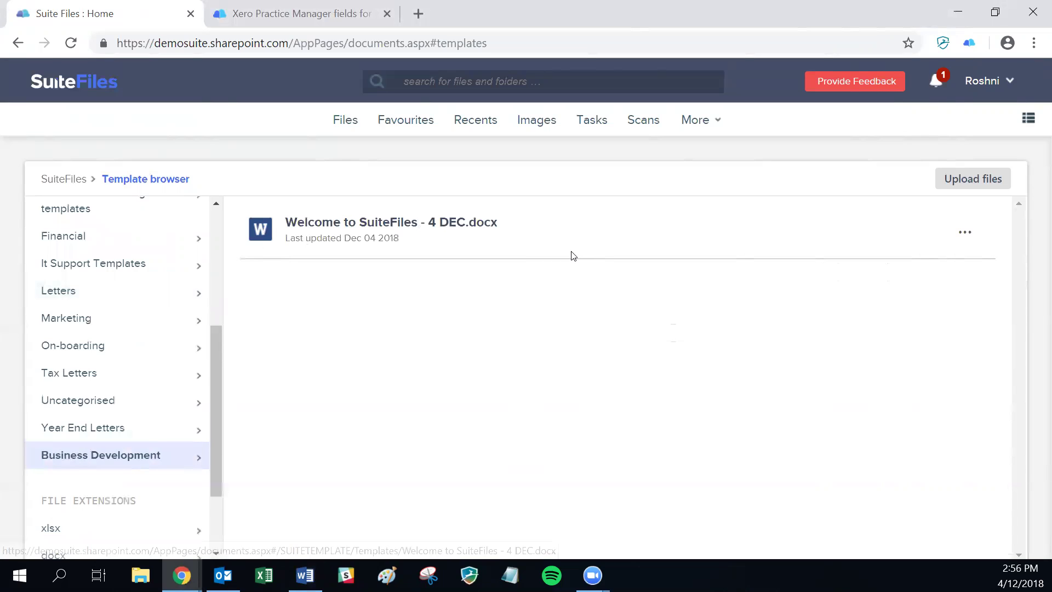
Open Welcome to SuiteFiles - 4 DEC.docx through its Edit option and look through its merge fields down to the footer.
{"action": "left_click", "coordinate": [965, 233]}
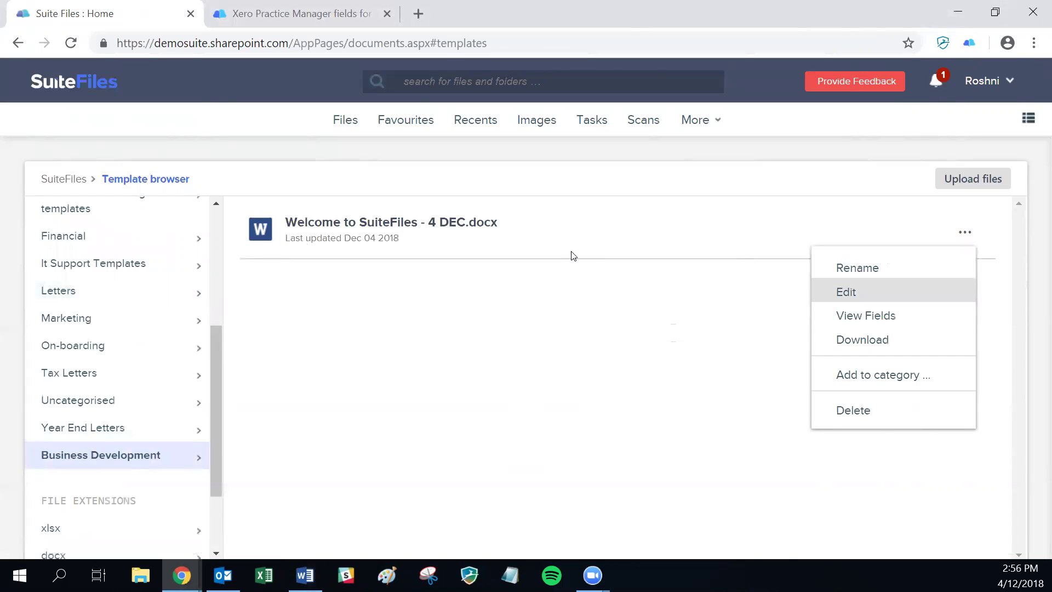
{"action": "left_click", "coordinate": [846, 291]}
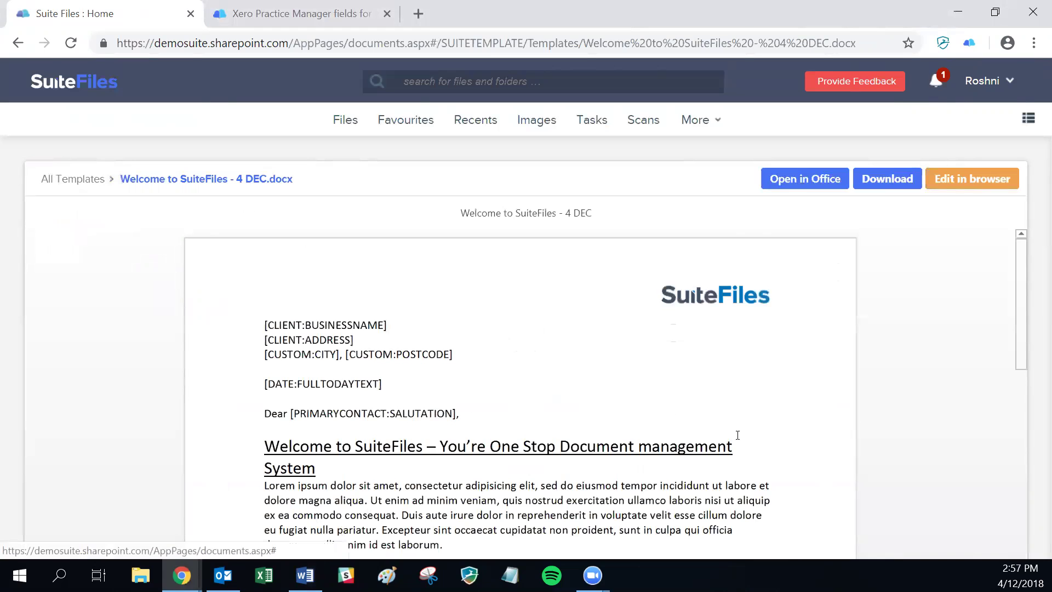
{"action": "scroll", "coordinate": [282, 475], "scroll_direction": "down", "scroll_amount": 8}
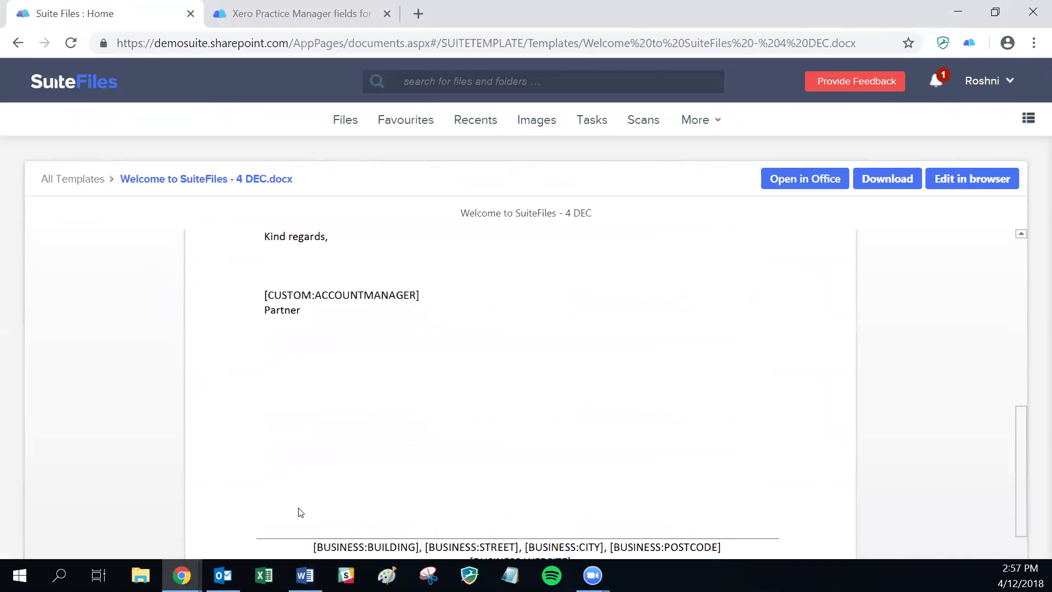
{"action": "scroll", "coordinate": [301, 512], "scroll_direction": "down", "scroll_amount": 2}
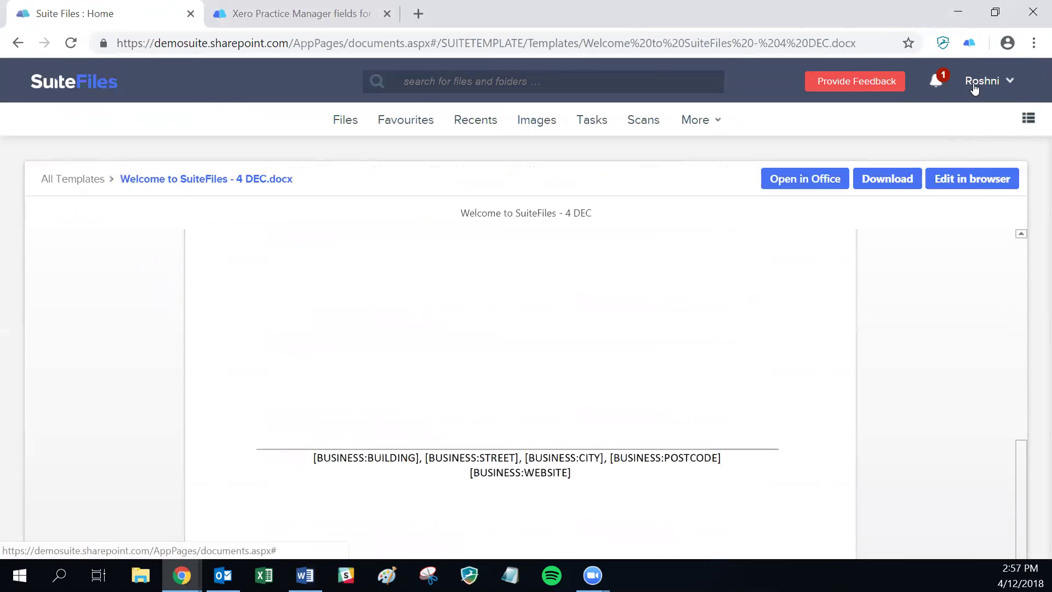
Show the smart fields list beside the template and look through its date, address formatting and client fields.
{"action": "left_click", "coordinate": [1030, 118]}
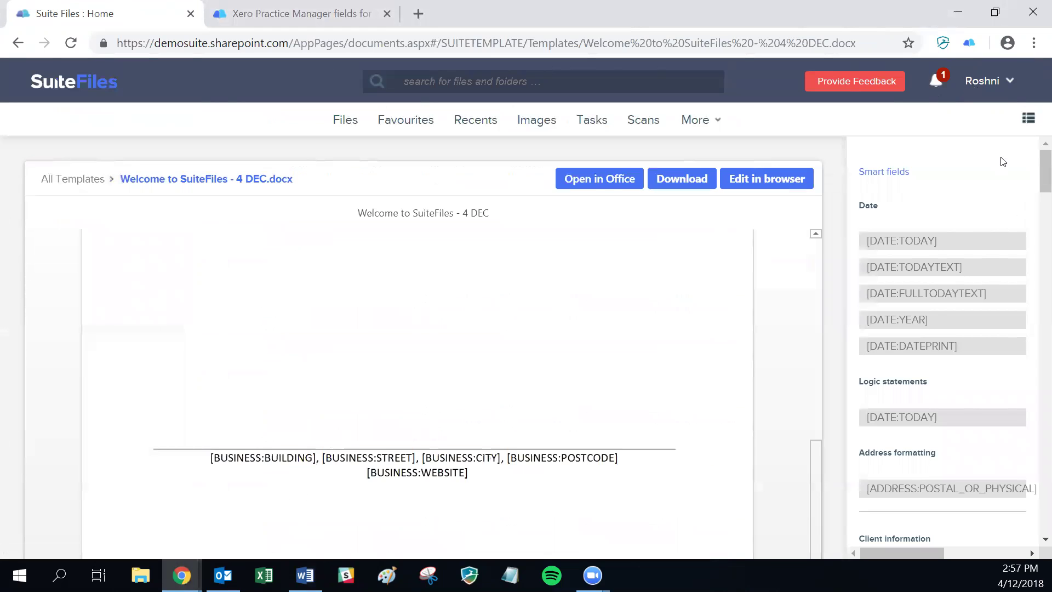
{"action": "scroll", "coordinate": [1003, 162], "scroll_direction": "down", "scroll_amount": 2}
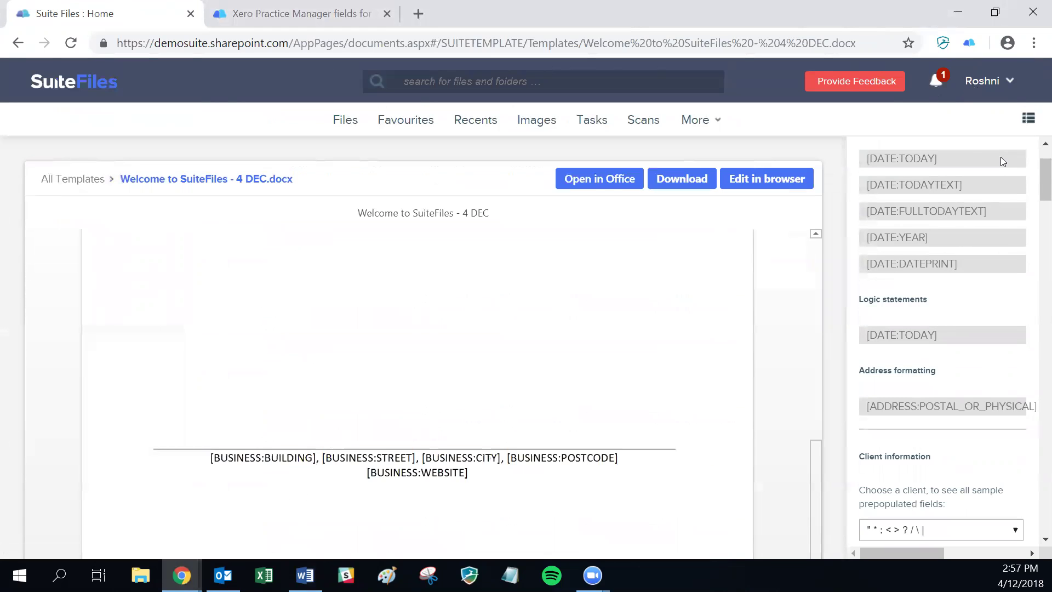
{"action": "scroll", "coordinate": [1001, 157], "scroll_direction": "down", "scroll_amount": 5}
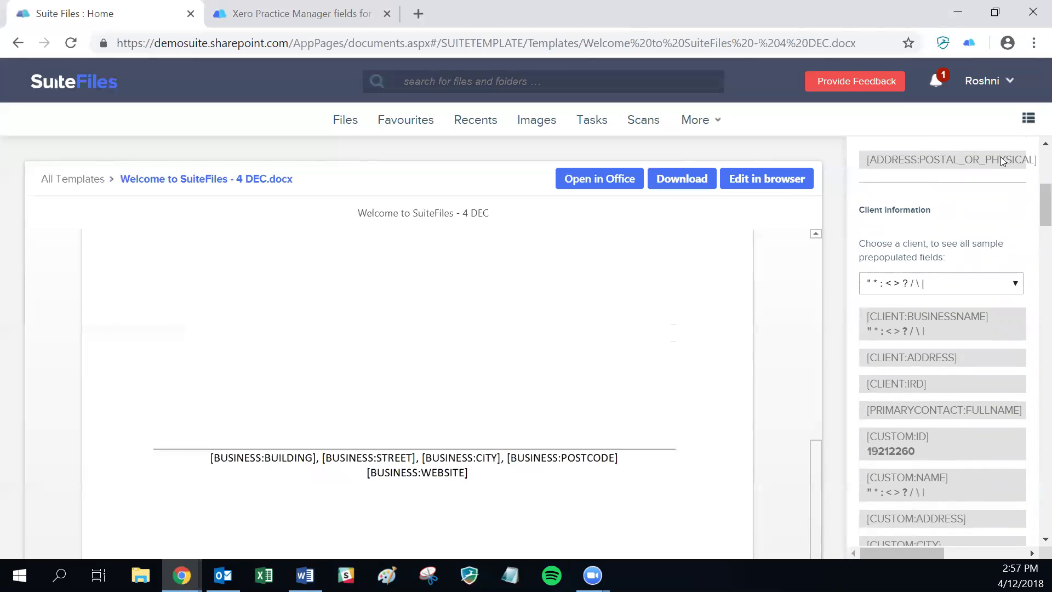
{"action": "scroll", "coordinate": [1001, 157], "scroll_direction": "up", "scroll_amount": 6}
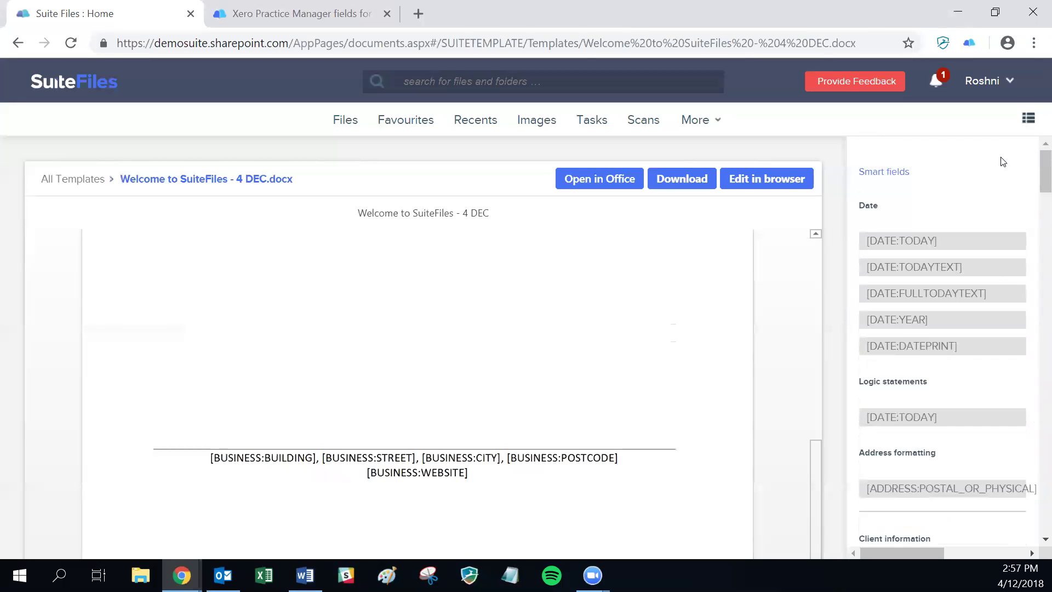
{"action": "scroll", "coordinate": [1002, 161], "scroll_direction": "down", "scroll_amount": 5}
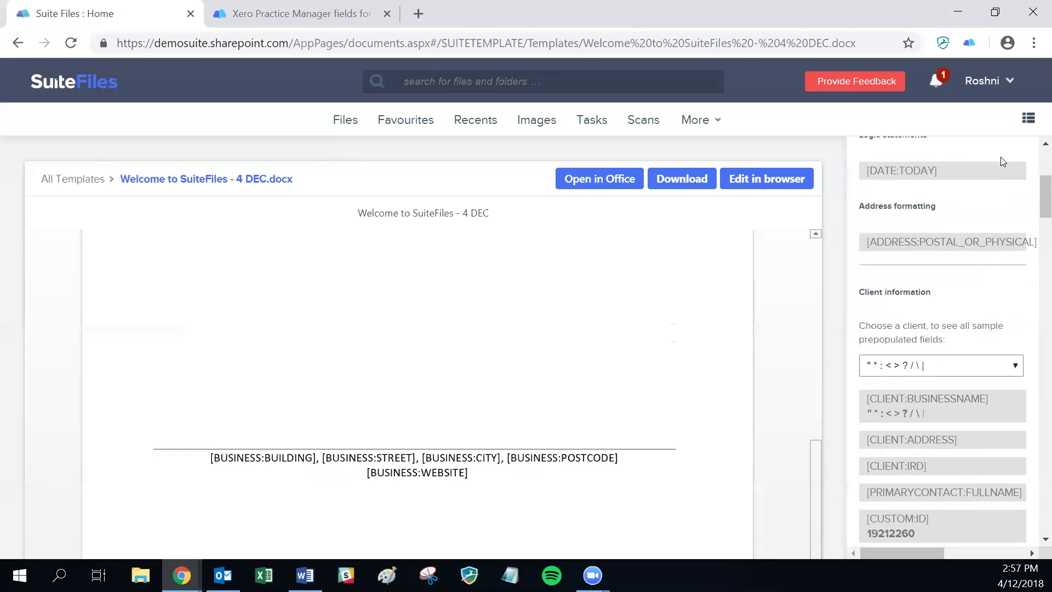
Choose 99 Corporation as the client whose data prepopulates the sample smart fields.
{"action": "left_click", "coordinate": [941, 365]}
{"action": "scroll", "coordinate": [1003, 161], "scroll_direction": "down", "scroll_amount": 1}
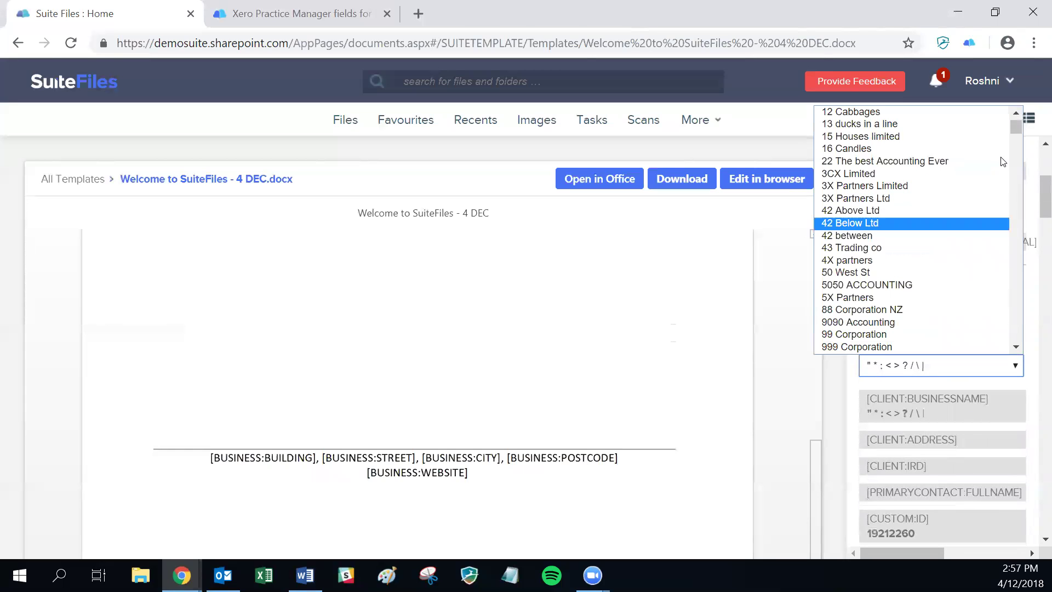
{"action": "left_click", "coordinate": [877, 335]}
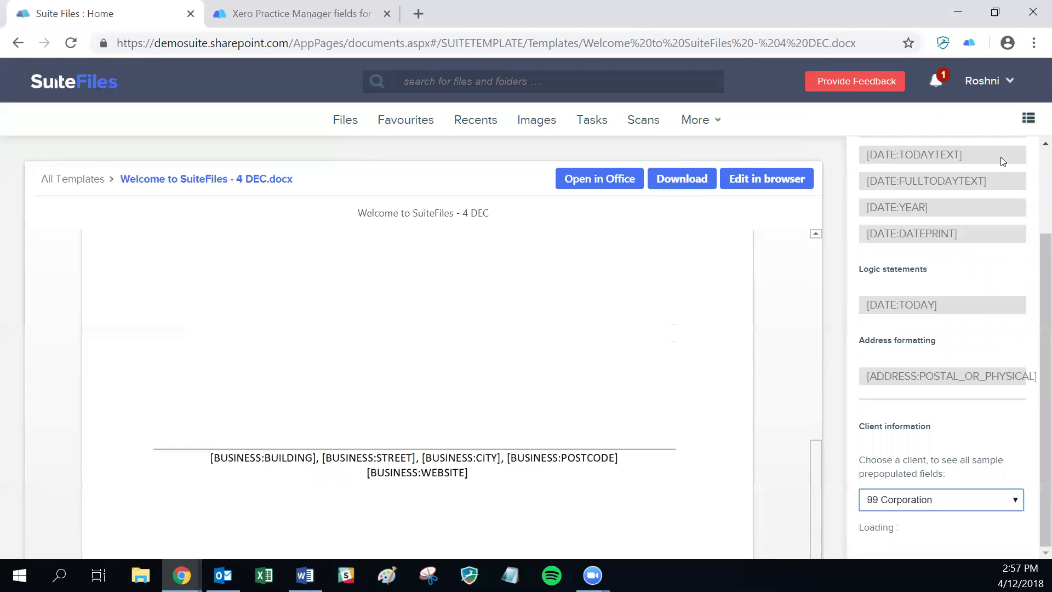
{"action": "scroll", "coordinate": [1002, 161], "scroll_direction": "down", "scroll_amount": 2}
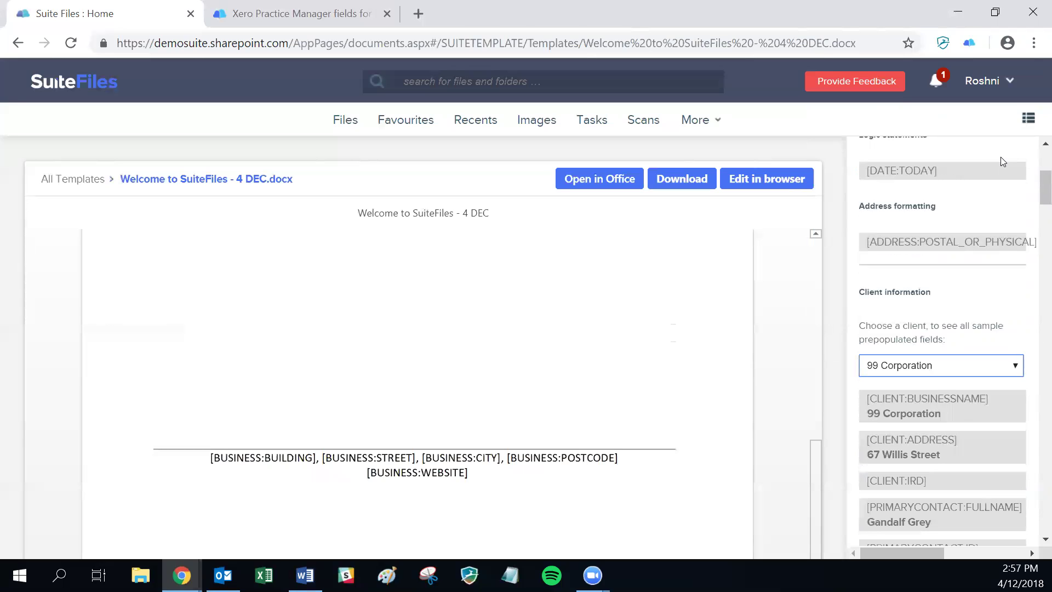
Highlight the [CLIENT:BUSINESSNAME] field and its sample value, and look through the primary contact and custom fields.
{"action": "left_click_drag", "start_coordinate": [867, 399], "coordinate": [988, 399]}
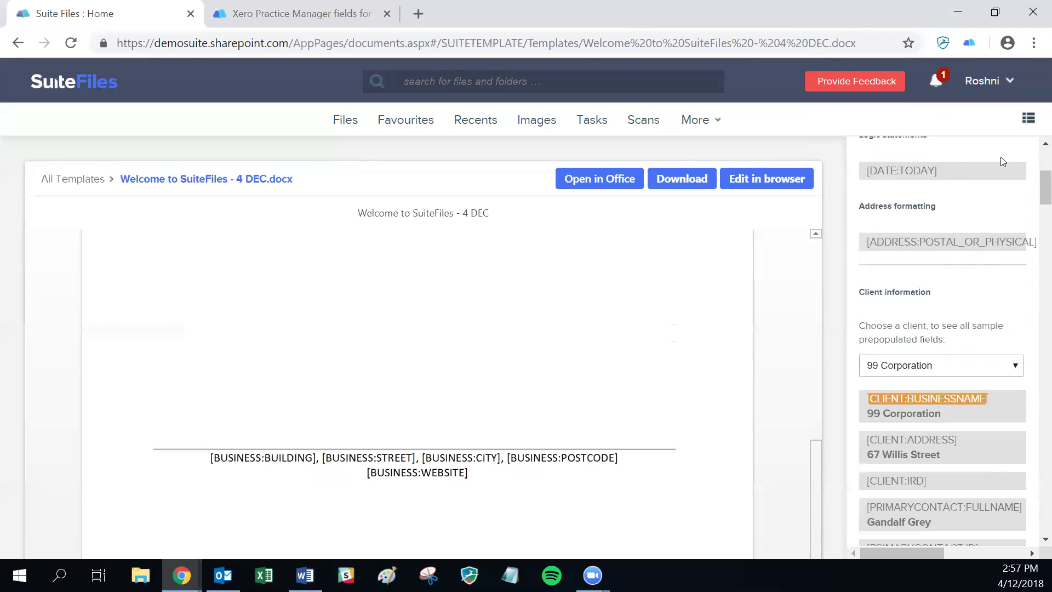
{"action": "left_click_drag", "start_coordinate": [868, 414], "coordinate": [941, 414]}
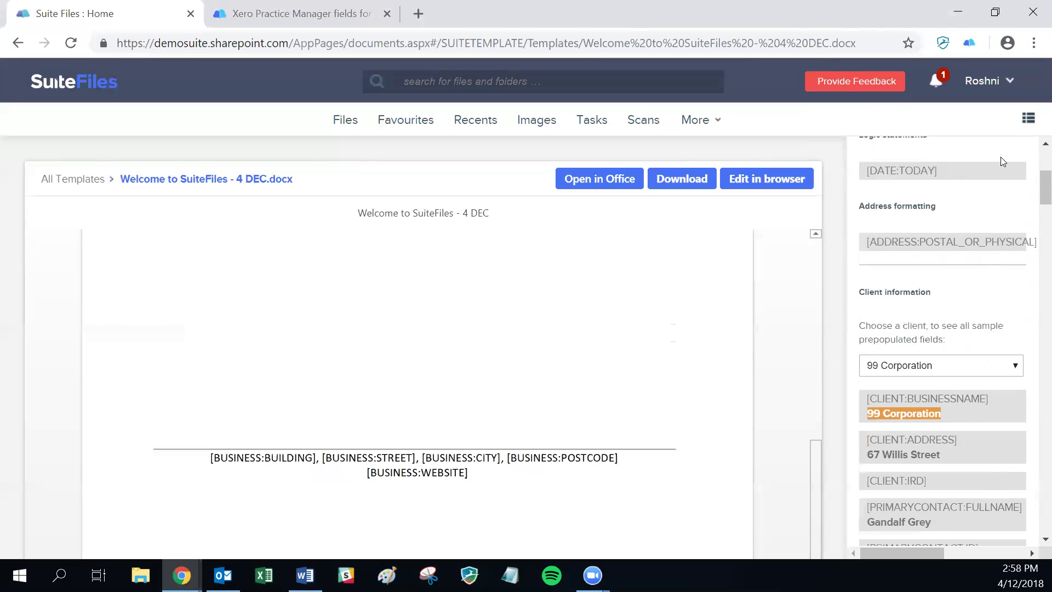
{"action": "scroll", "coordinate": [1001, 160], "scroll_direction": "down", "scroll_amount": 1}
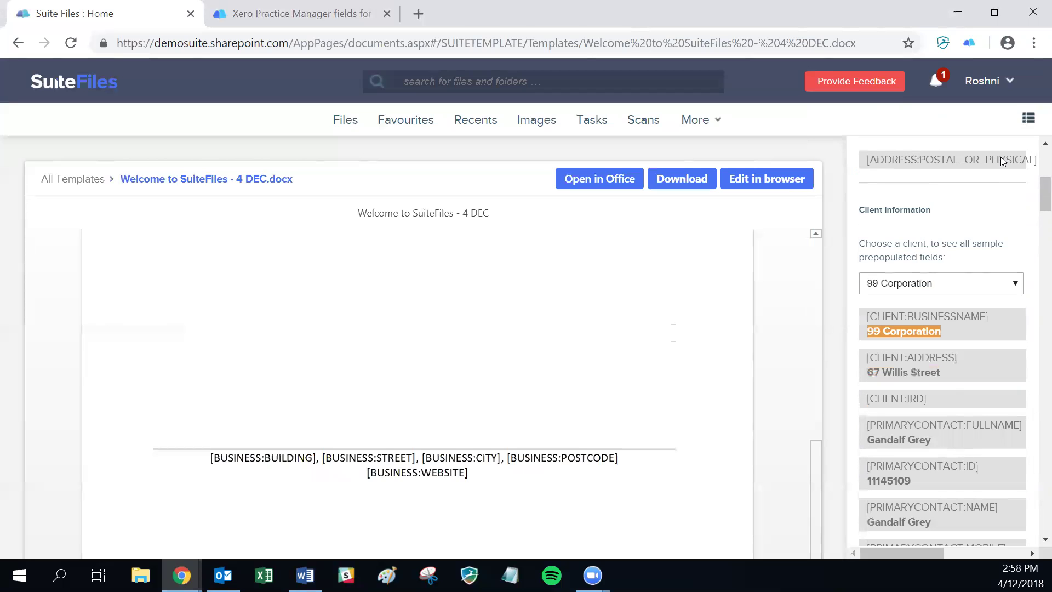
{"action": "scroll", "coordinate": [1000, 157], "scroll_direction": "down", "scroll_amount": 2}
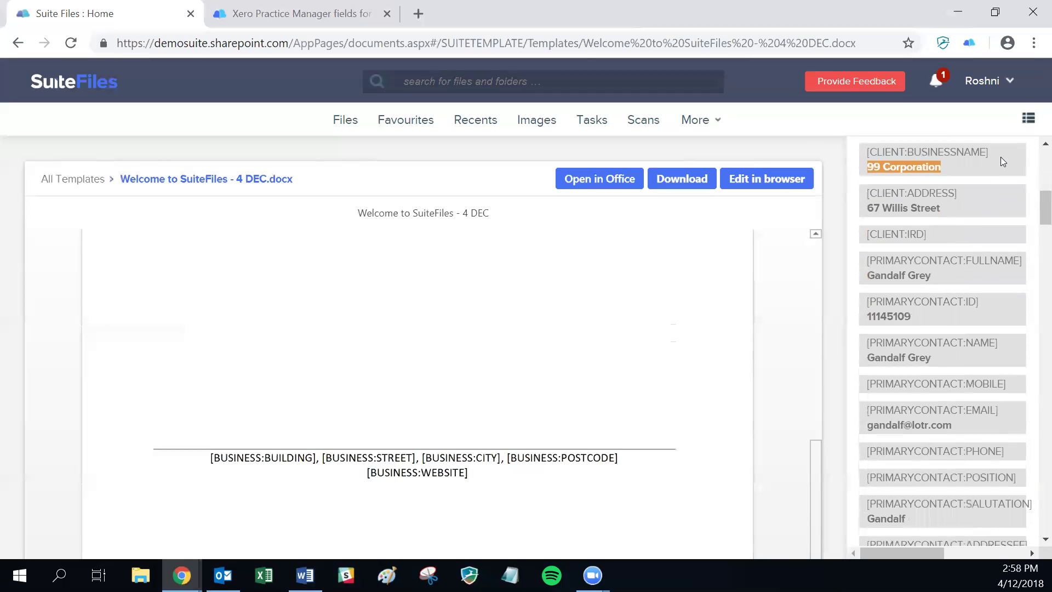
{"action": "left_click_drag", "start_coordinate": [1000, 150], "coordinate": [868, 152]}
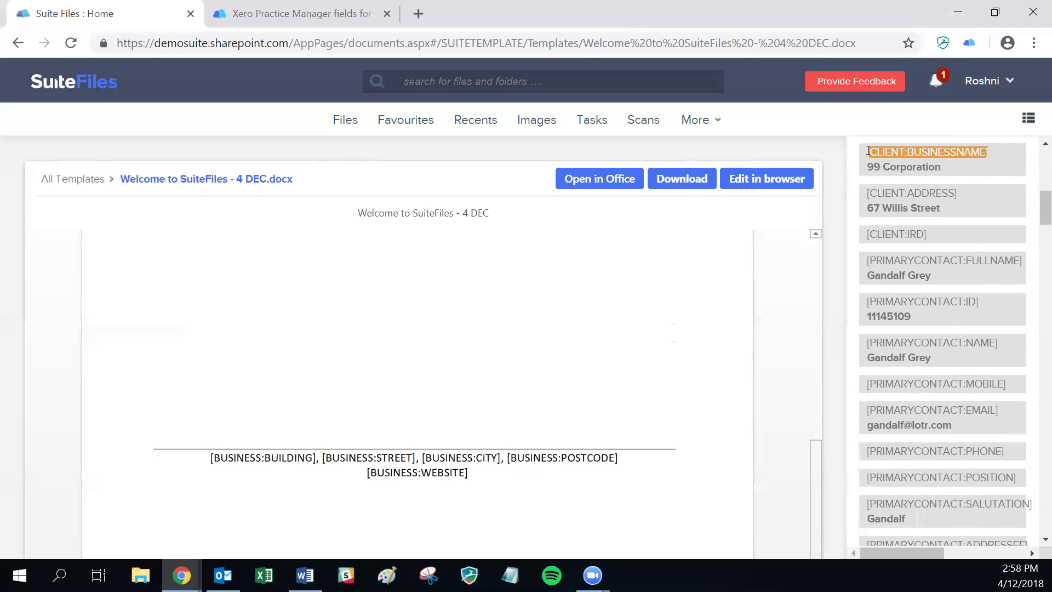
{"action": "left_click_drag", "start_coordinate": [868, 151], "coordinate": [812, 168]}
{"action": "scroll", "coordinate": [889, 168], "scroll_direction": "down", "scroll_amount": 10}
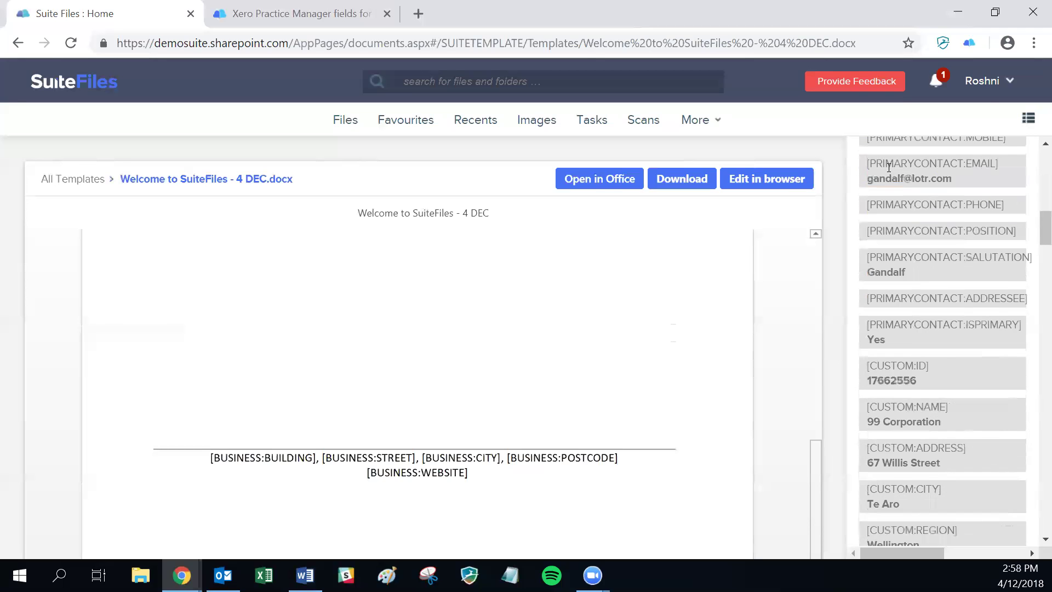
Return to the start of the smart fields list, hide the list and show it again.
{"action": "scroll", "coordinate": [889, 168], "scroll_direction": "up", "scroll_amount": 15}
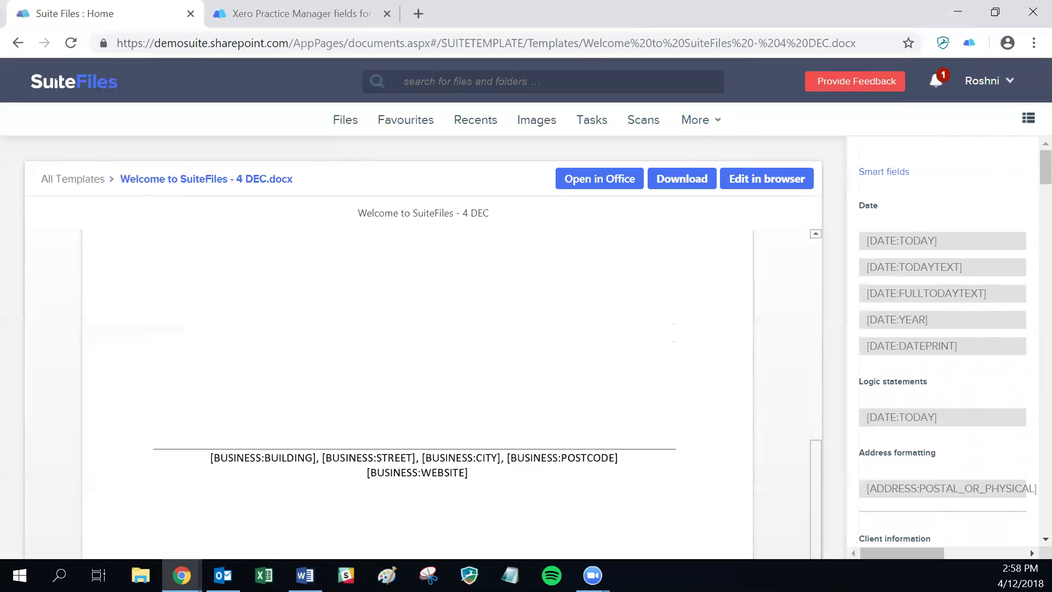
{"action": "left_click", "coordinate": [1027, 119]}
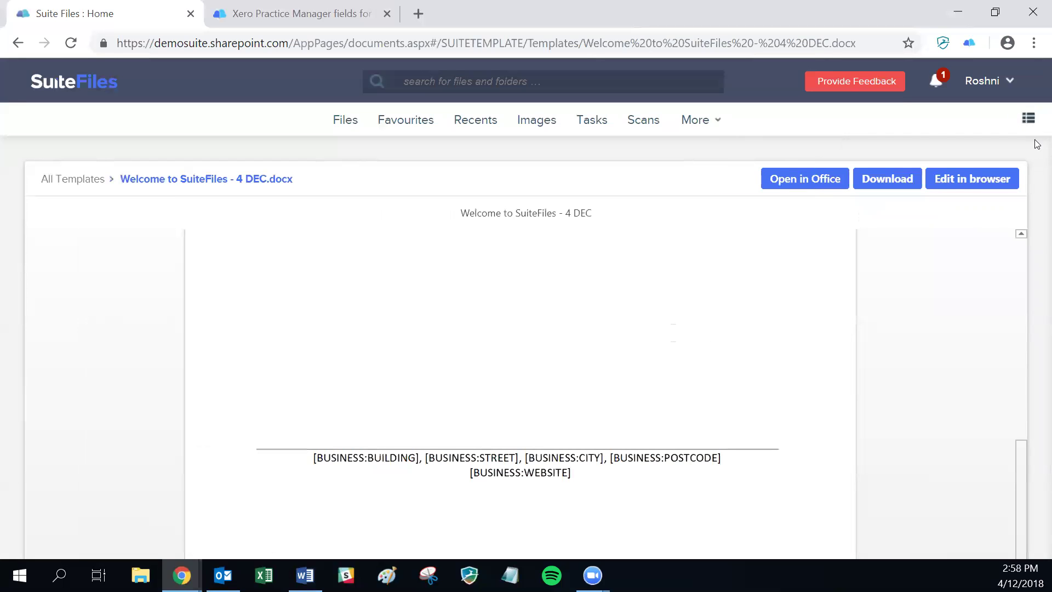
{"action": "left_click", "coordinate": [1026, 119]}
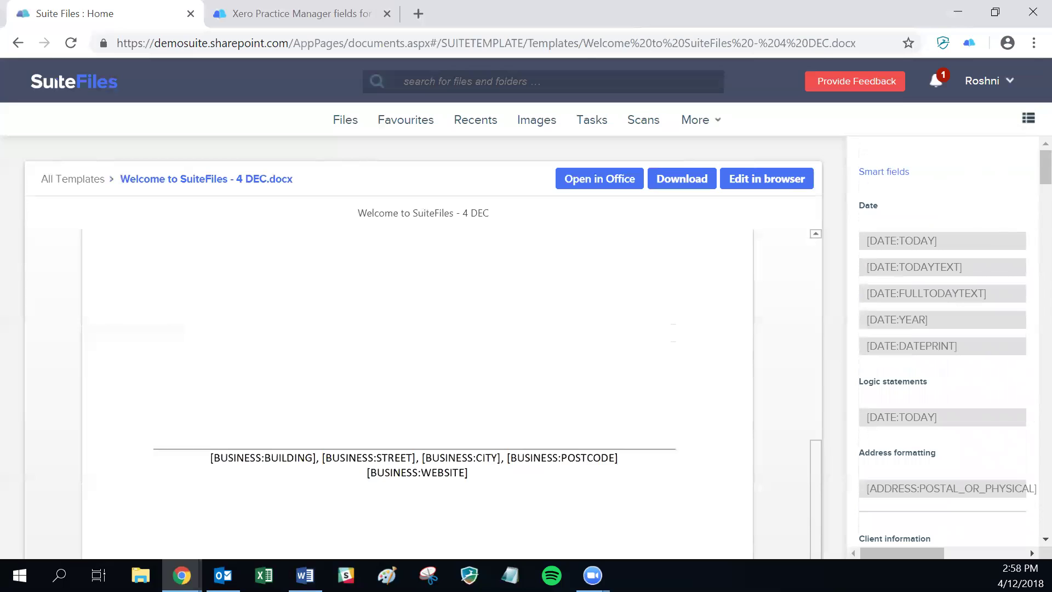
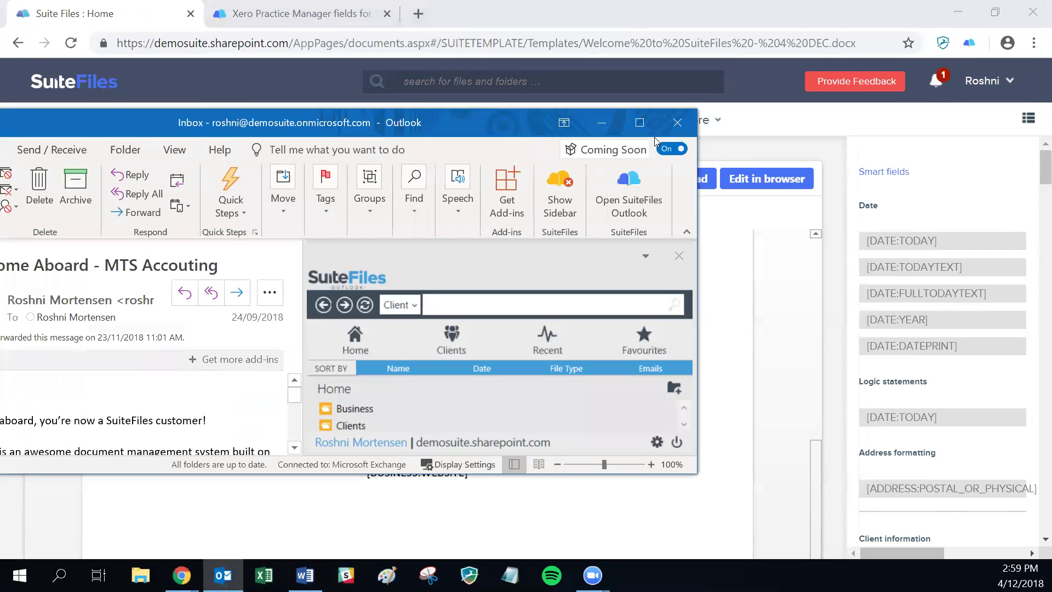
Switch to Outlook, maximize its window and narrow the SuiteFiles sidebar to give the open email more room.
{"action": "left_click", "coordinate": [649, 123]}
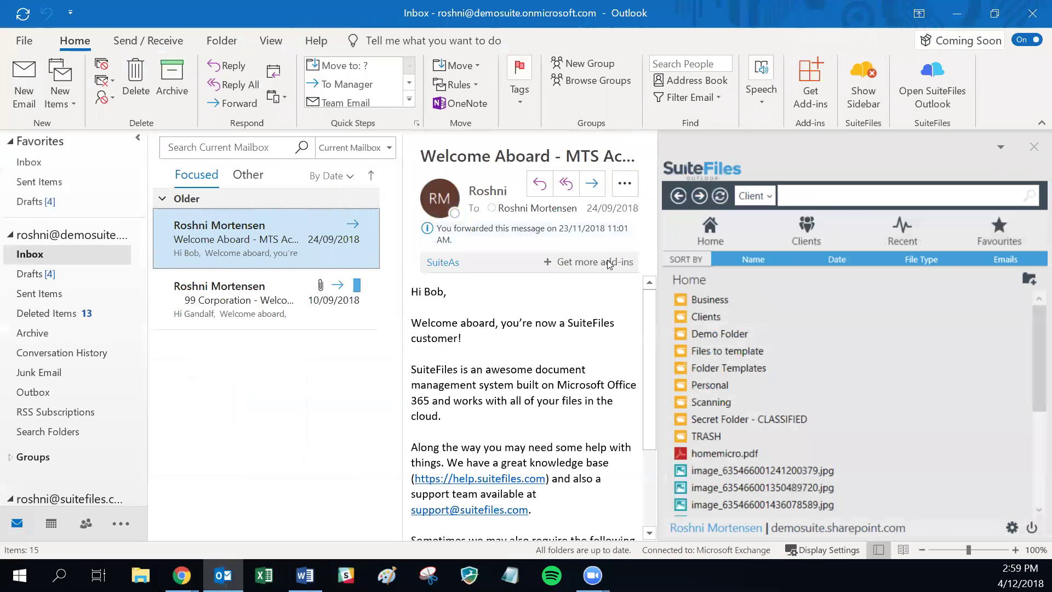
{"action": "left_click_drag", "start_coordinate": [657, 264], "coordinate": [760, 273]}
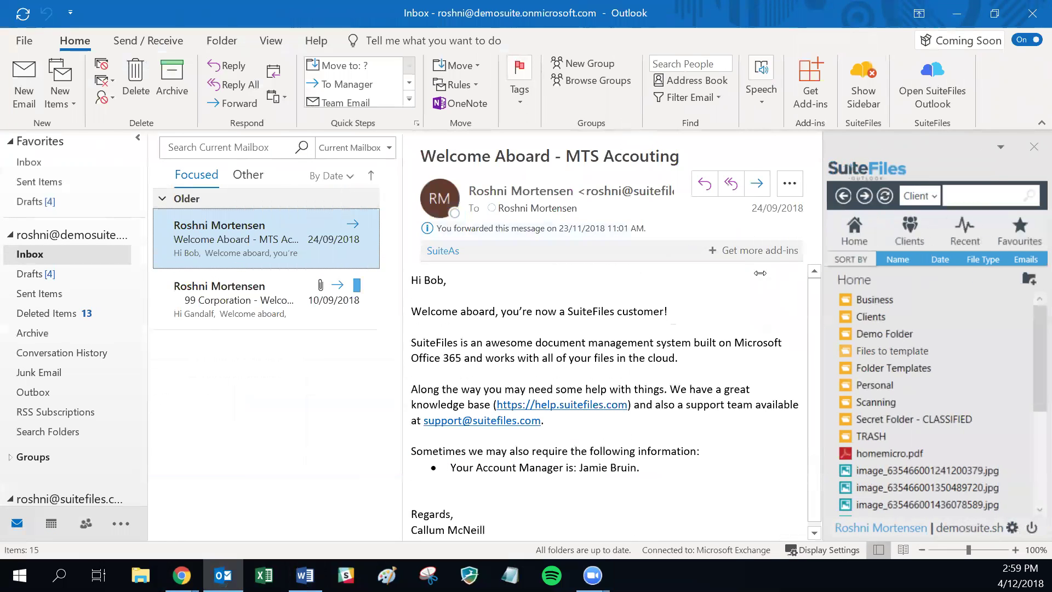
{"action": "left_click_drag", "start_coordinate": [401, 245], "coordinate": [396, 246]}
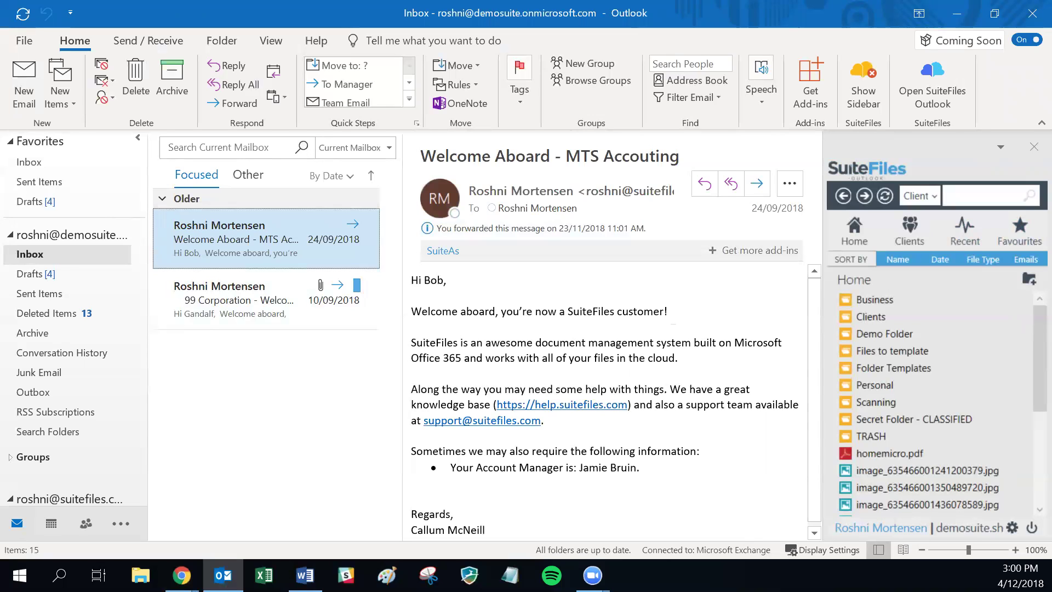
Start a new email and insert the Welcome to Suite.suitemailtemplate template without prepopulating it for a client.
{"action": "left_click", "coordinate": [29, 97]}
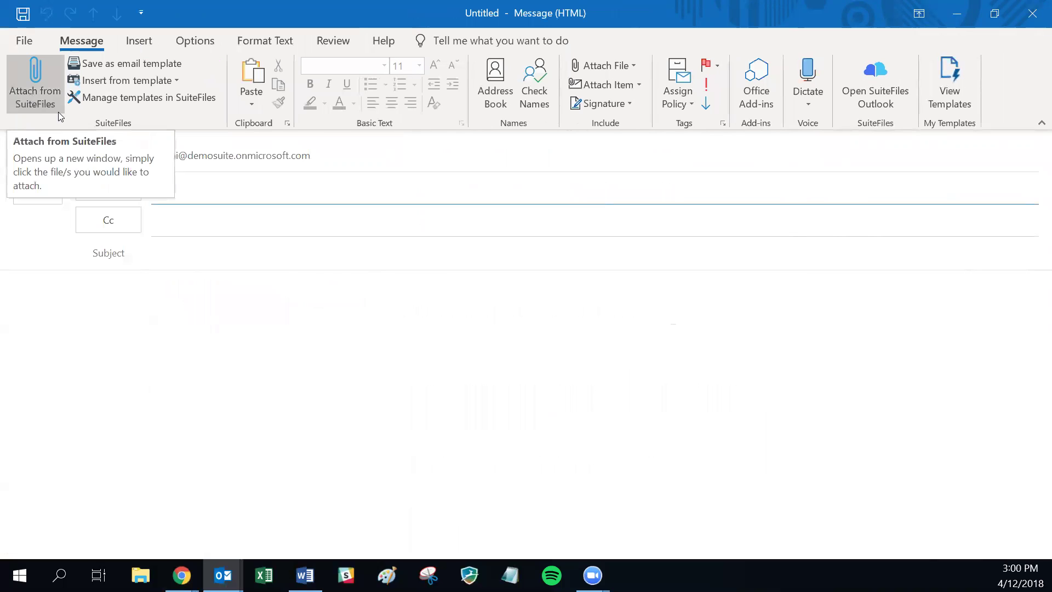
{"action": "left_click", "coordinate": [242, 318]}
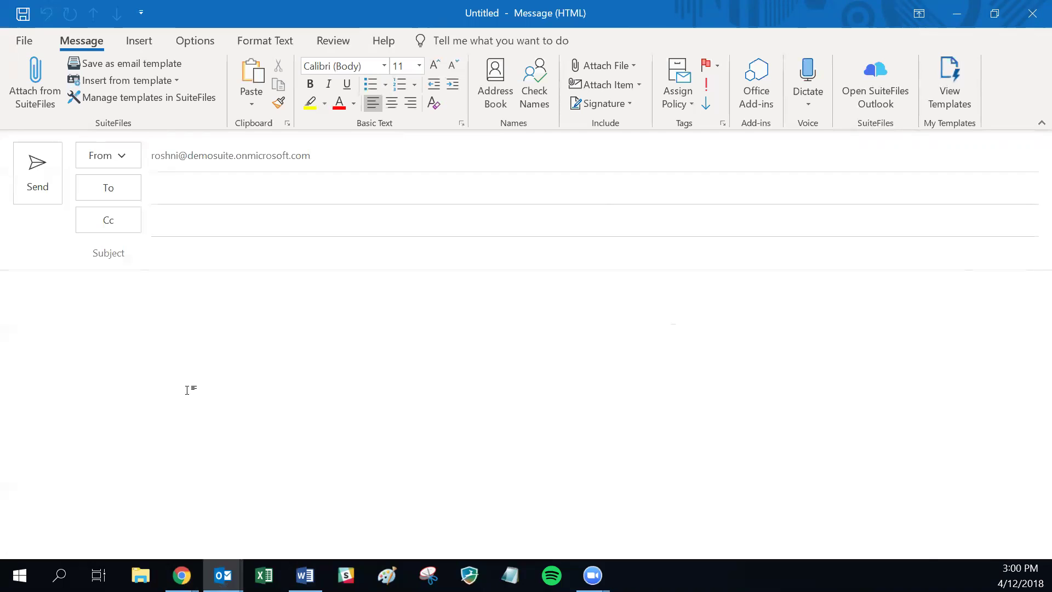
{"action": "left_click", "coordinate": [157, 84]}
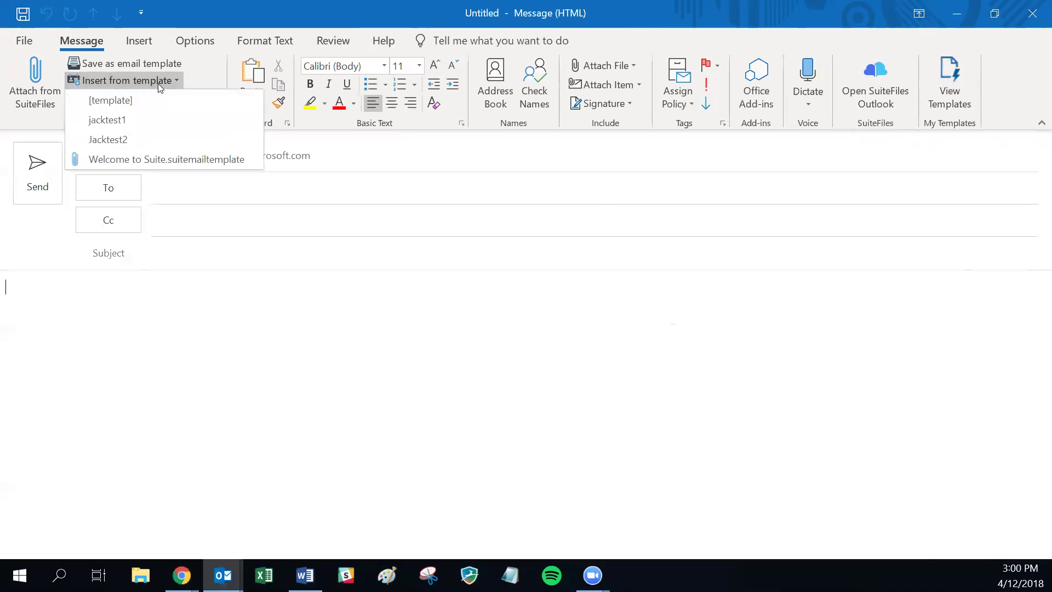
{"action": "left_click", "coordinate": [157, 158]}
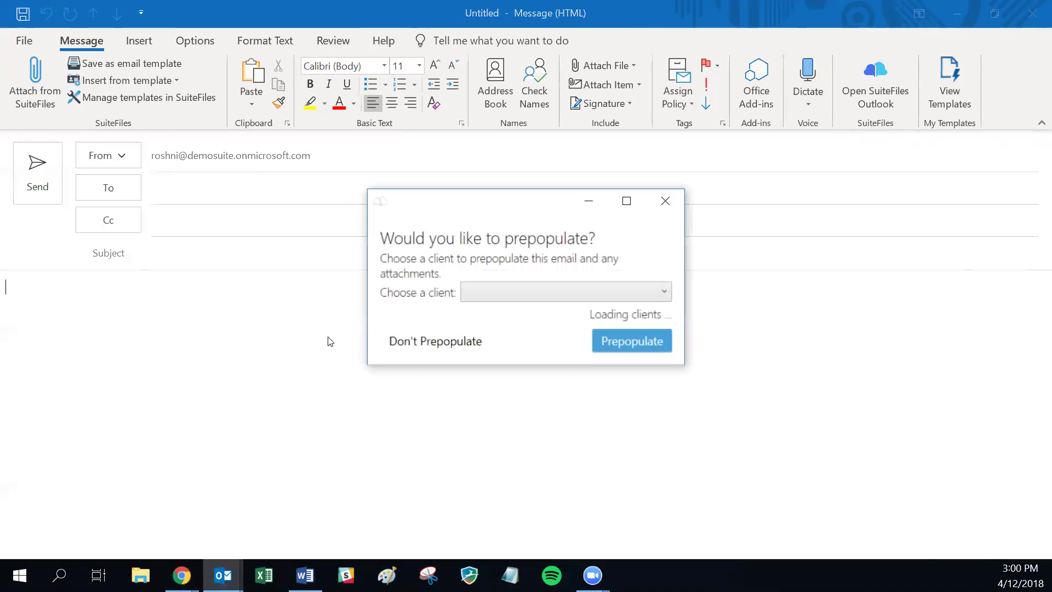
{"action": "left_click", "coordinate": [422, 324]}
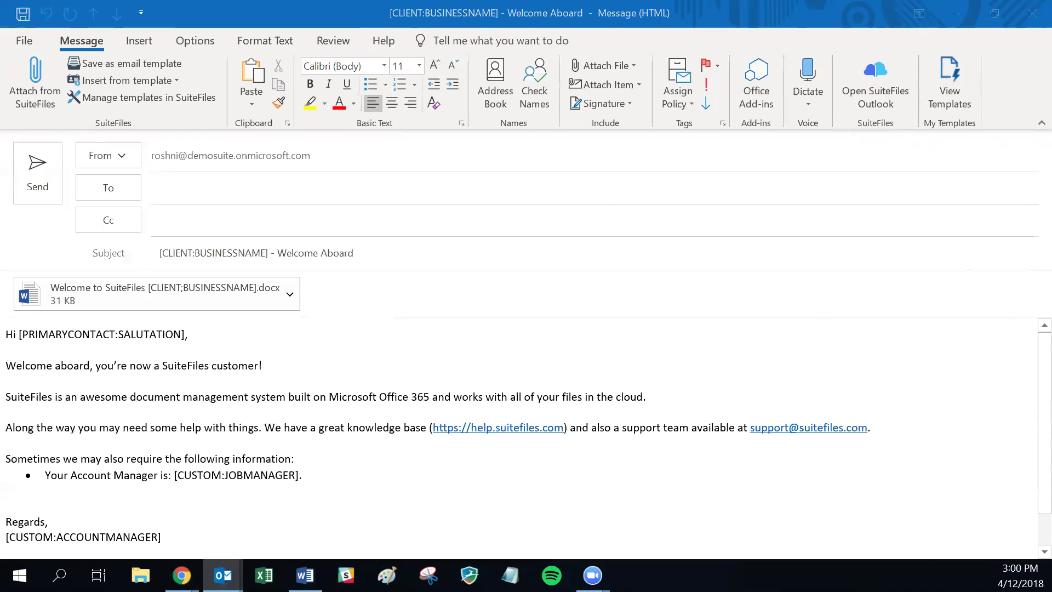
Open the email's Word attachment to view its unfilled merge fields, and close the document.
{"action": "key", "text": "alt+Tab"}
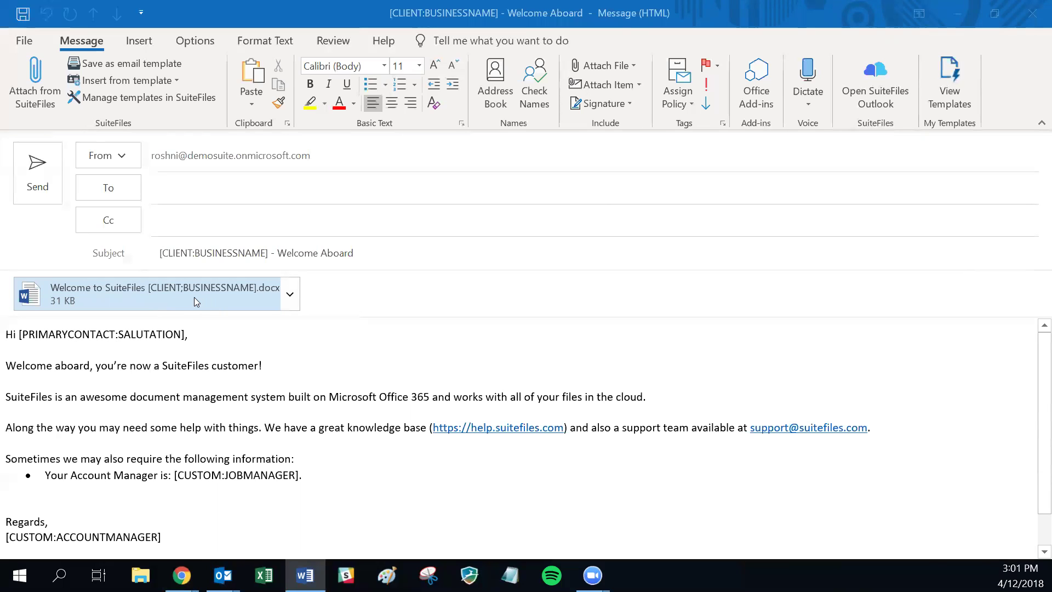
{"action": "left_click", "coordinate": [125, 289]}
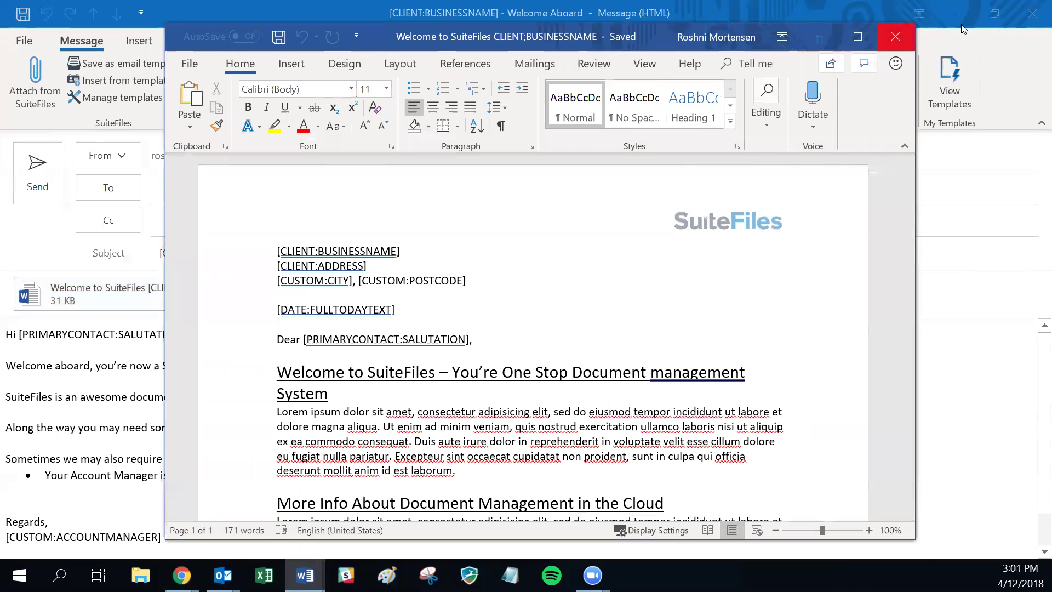
{"action": "left_click", "coordinate": [895, 36]}
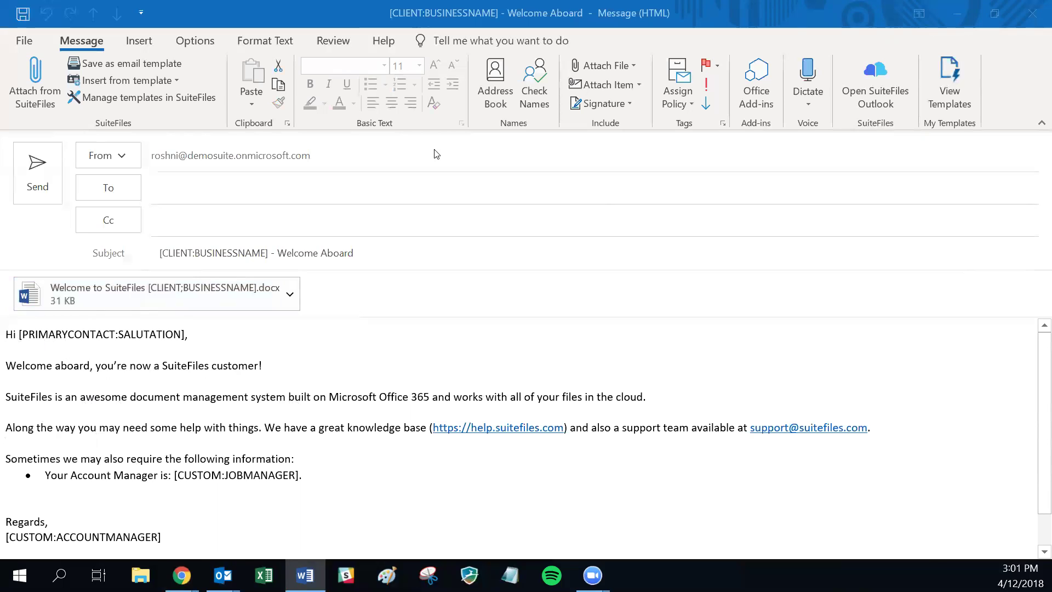
Save the email as the template "Welcome to Suite 4 Dec 2018" with attachments included, and close the draft without saving changes.
{"action": "left_click", "coordinate": [167, 186]}
{"action": "left_click", "coordinate": [118, 66]}
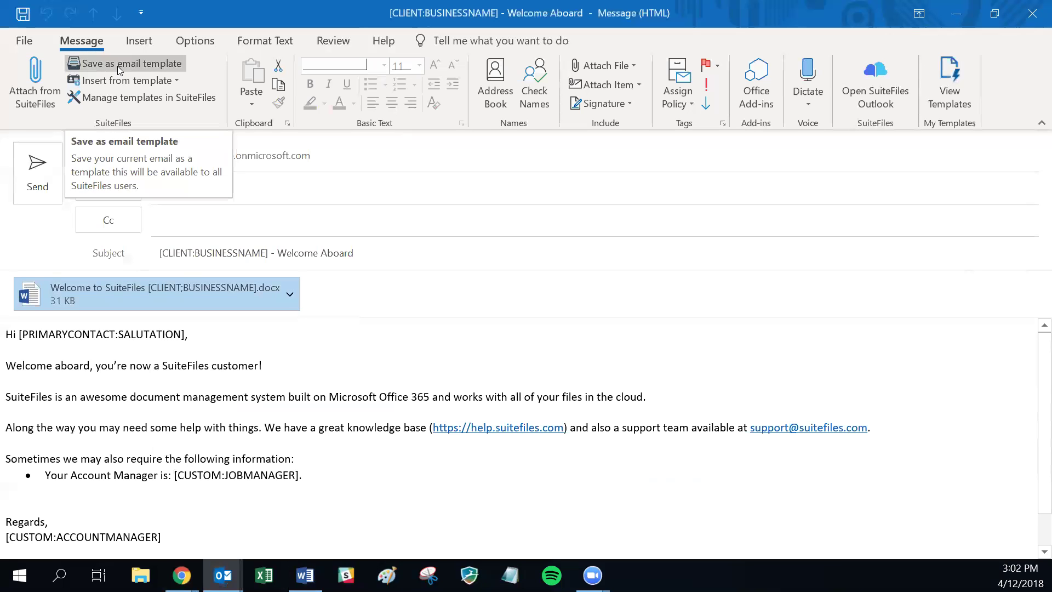
{"action": "left_click", "coordinate": [119, 63]}
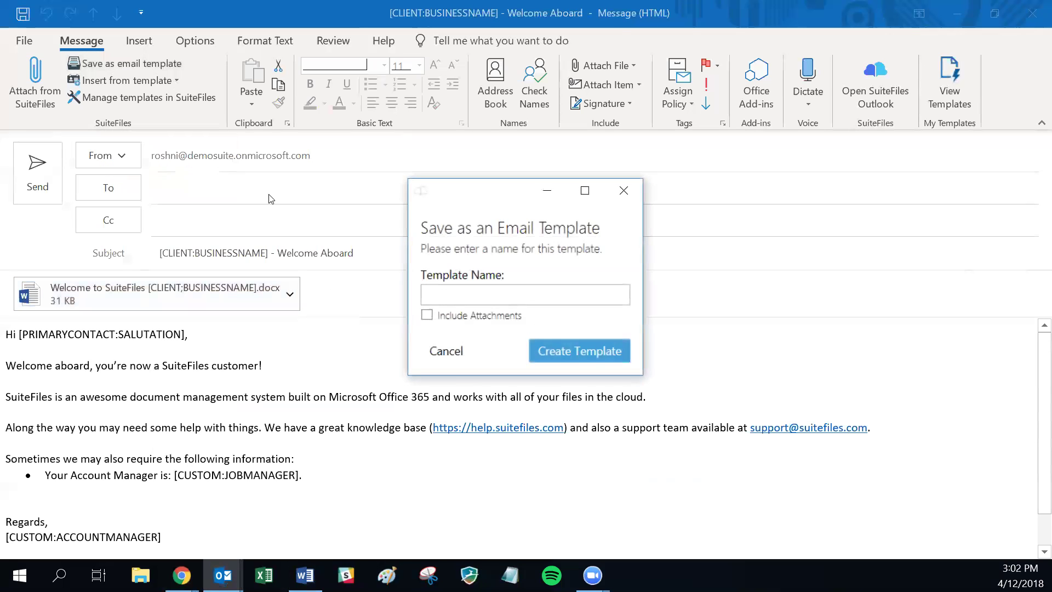
{"action": "left_click", "coordinate": [450, 291]}
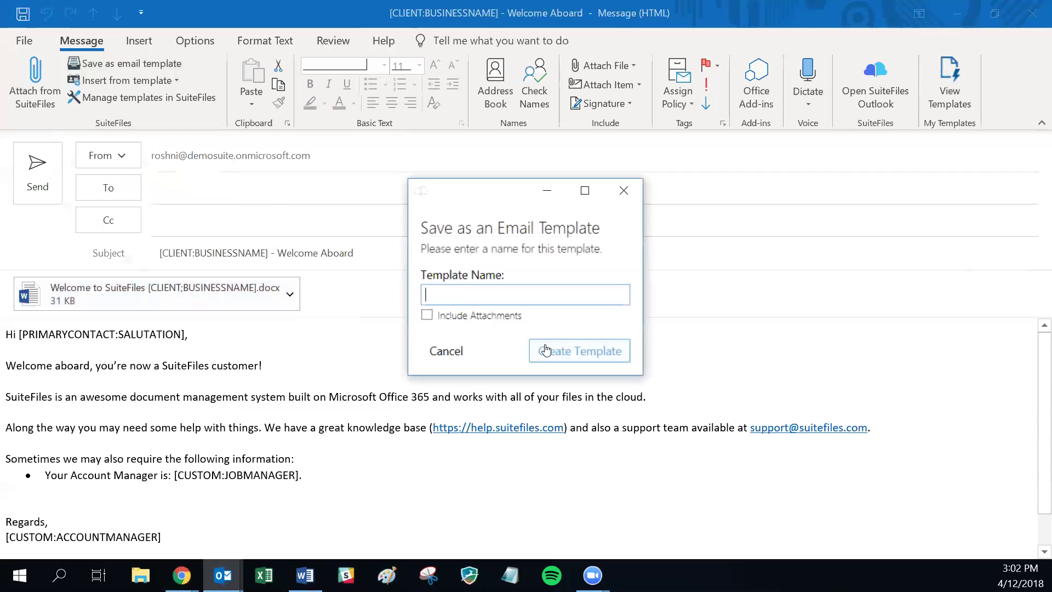
{"action": "type", "text": "Welcome to Suite 4"}
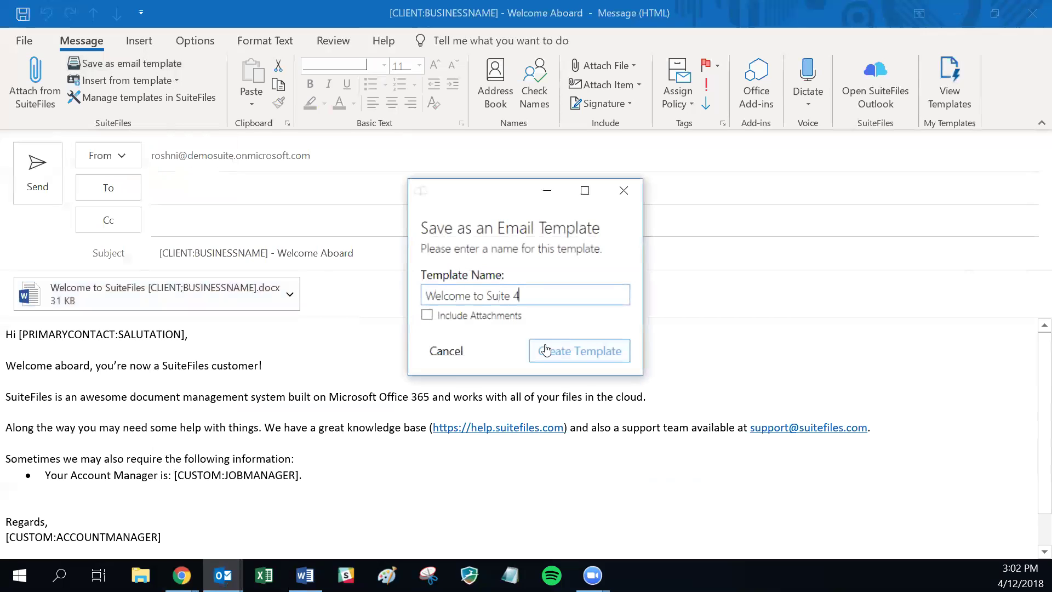
{"action": "type", "text": " Dec 2018"}
{"action": "left_click", "coordinate": [433, 317]}
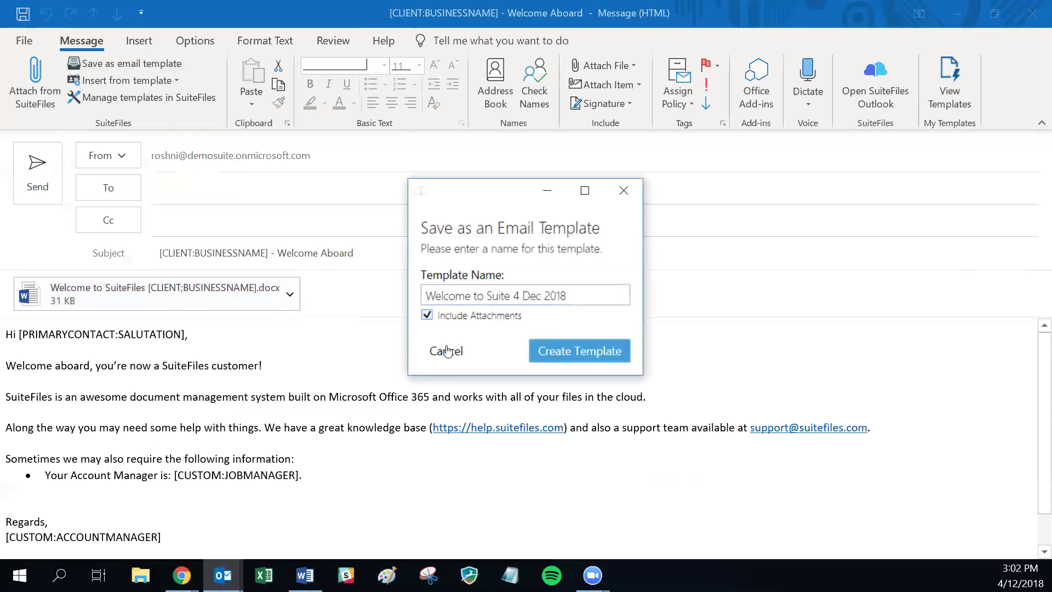
{"action": "left_click", "coordinate": [592, 353]}
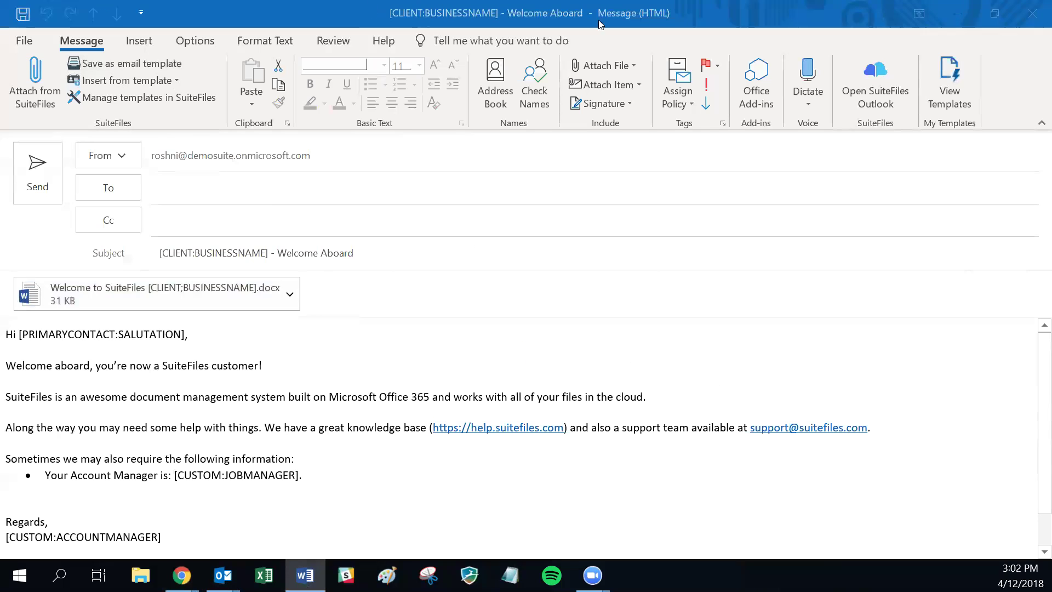
{"action": "left_click", "coordinate": [1028, 18]}
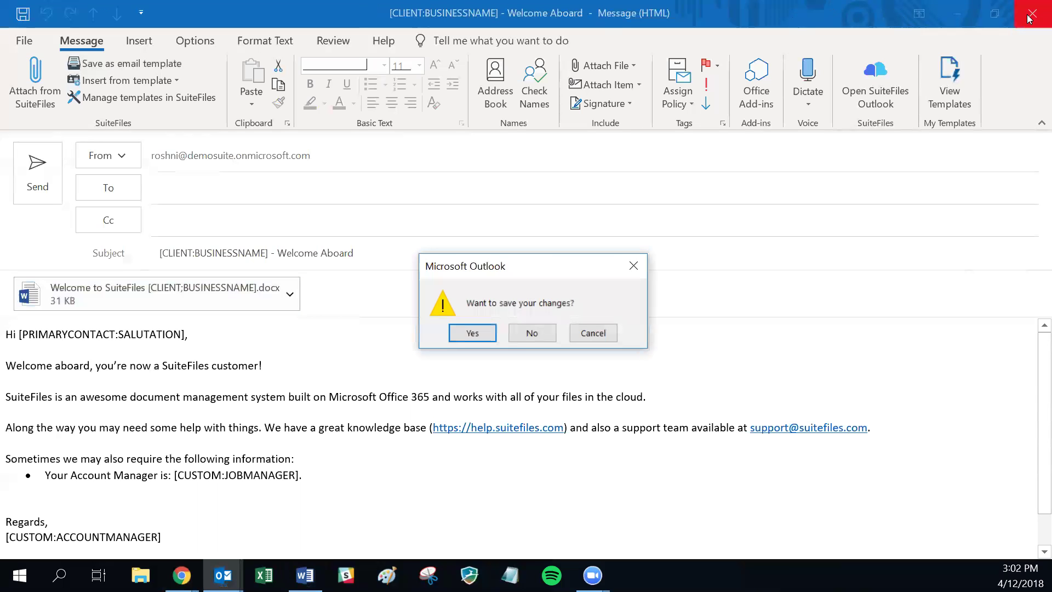
{"action": "left_click", "coordinate": [530, 341]}
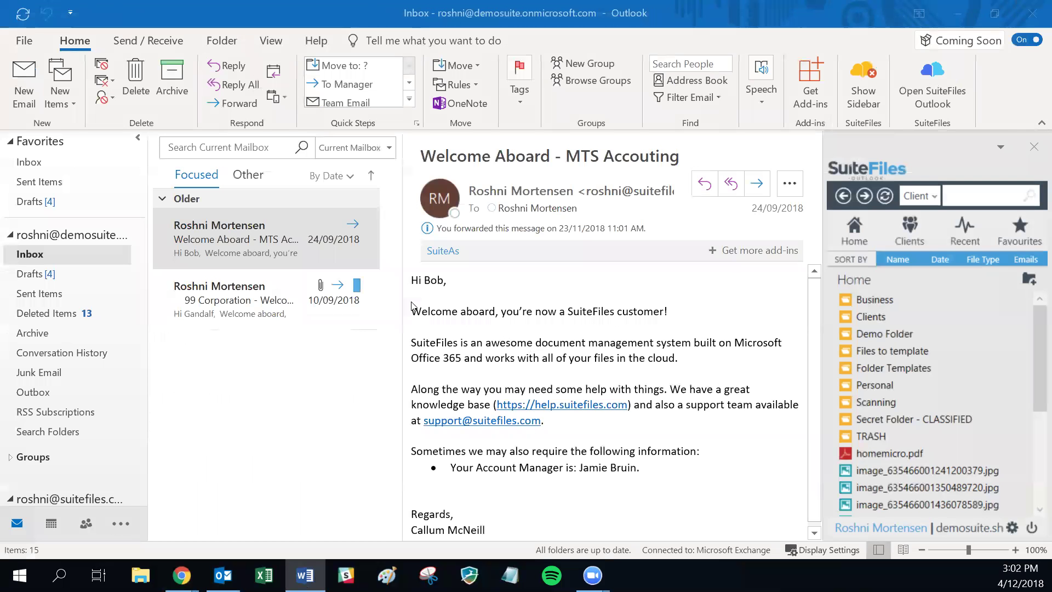
Start another new email and insert the Welcome to Suite 4 Dec 2018.suitemailtemplate template.
{"action": "left_click", "coordinate": [22, 96]}
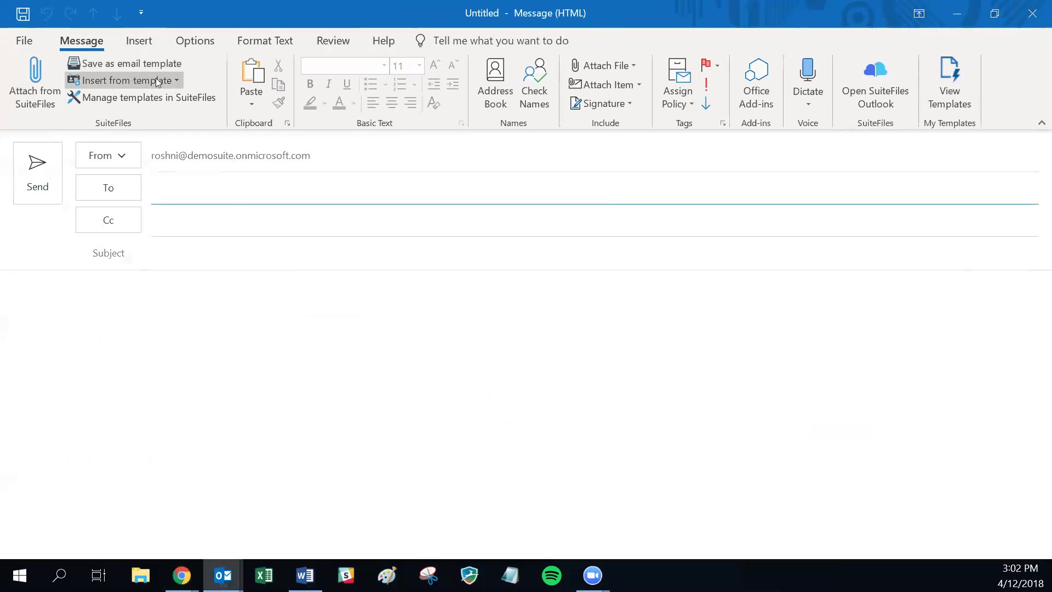
{"action": "left_click", "coordinate": [173, 80]}
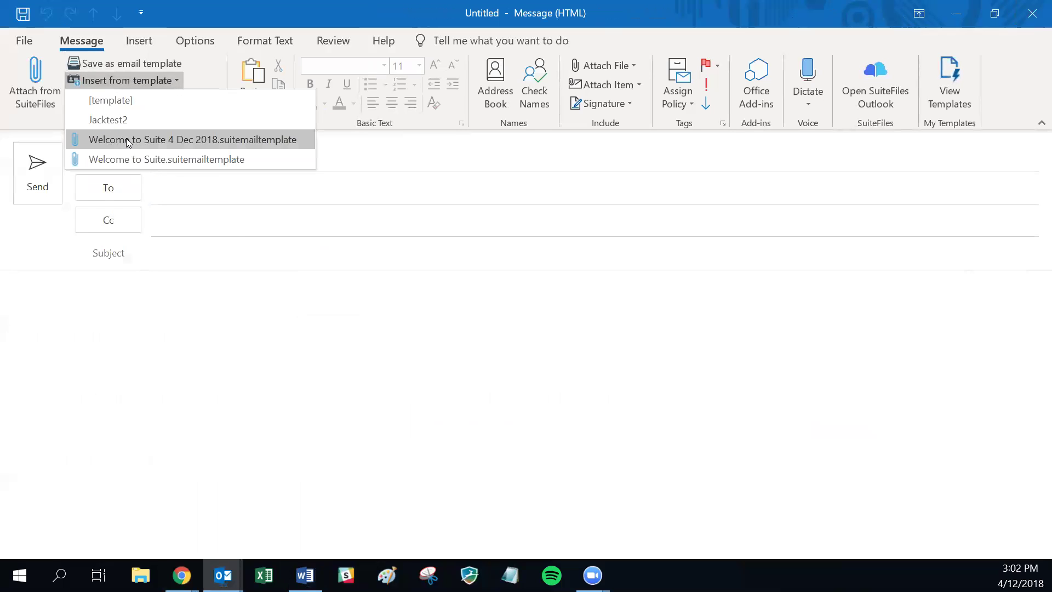
{"action": "left_click", "coordinate": [256, 141]}
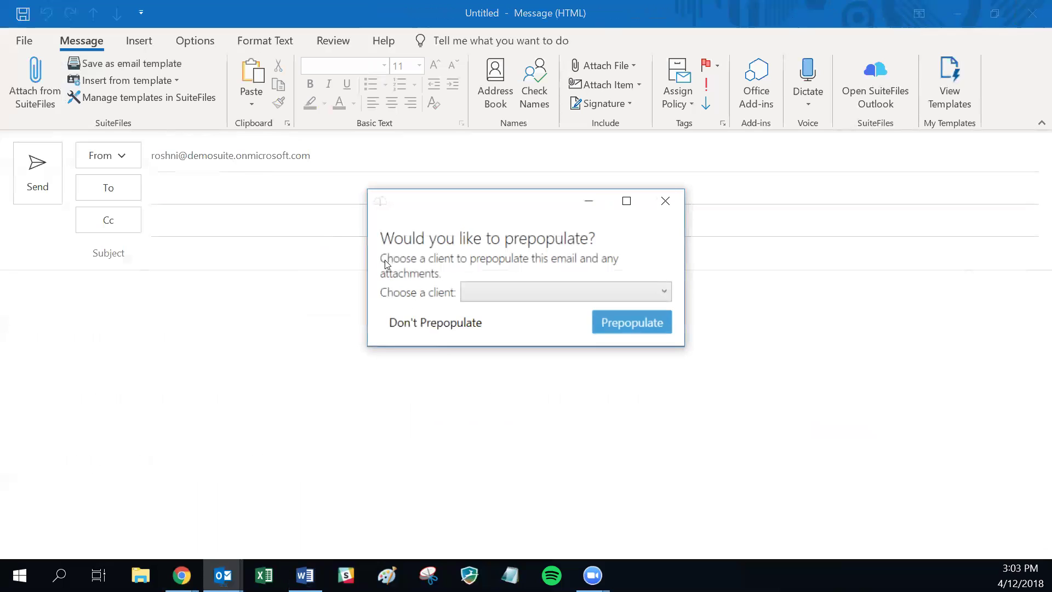
Choose 99 Corporation (WFM) as the client and prepopulate the email and its attachment.
{"action": "left_click", "coordinate": [534, 294]}
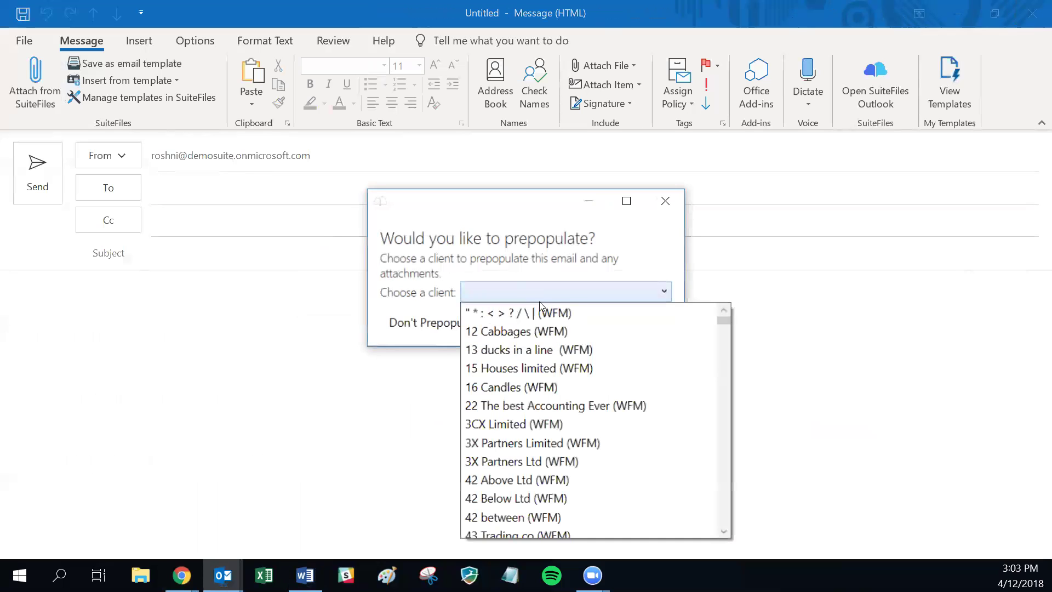
{"action": "scroll", "coordinate": [529, 310], "scroll_direction": "down", "scroll_amount": 1}
{"action": "scroll", "coordinate": [521, 303], "scroll_direction": "up", "scroll_amount": 1}
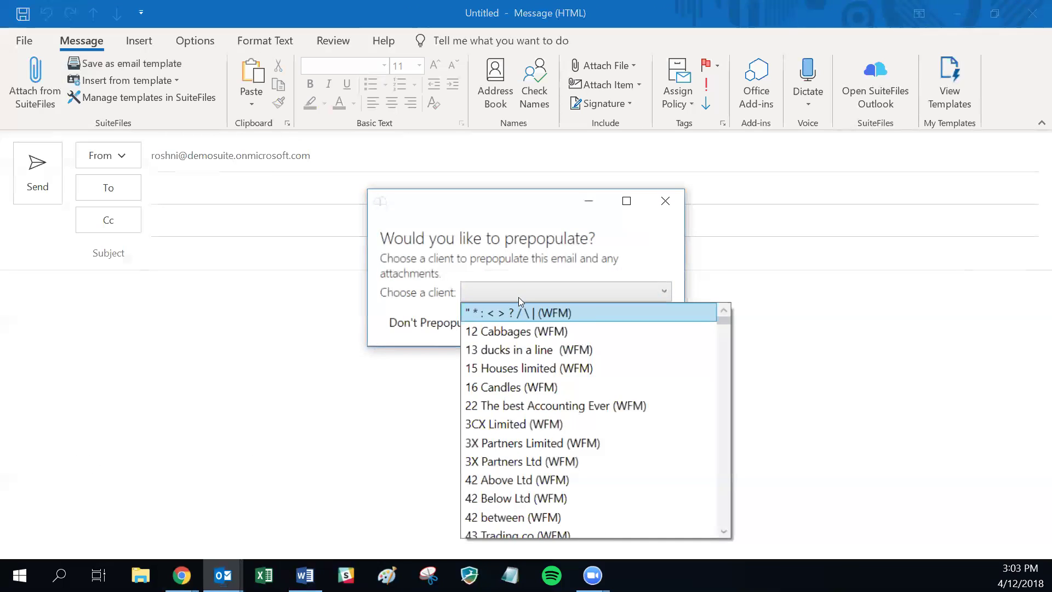
{"action": "type", "text": "99"}
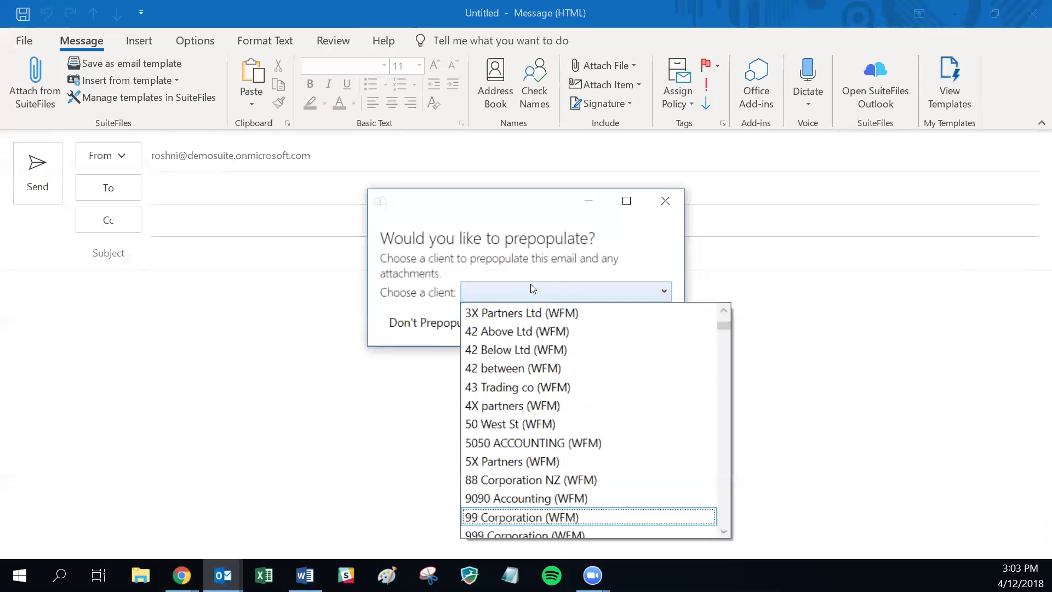
{"action": "scroll", "coordinate": [552, 335], "scroll_direction": "down", "scroll_amount": 2}
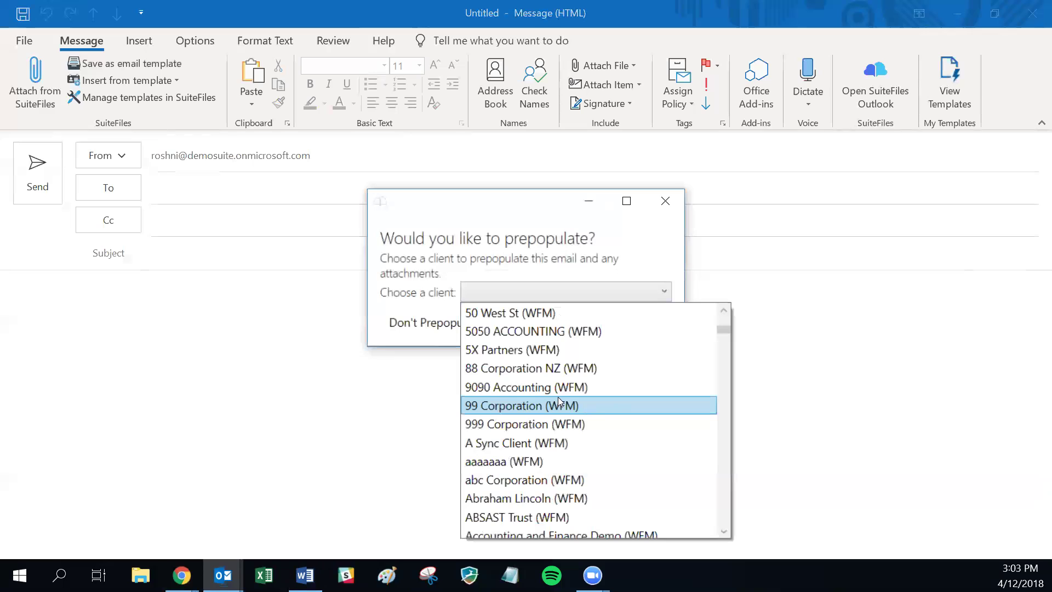
{"action": "left_click", "coordinate": [528, 406]}
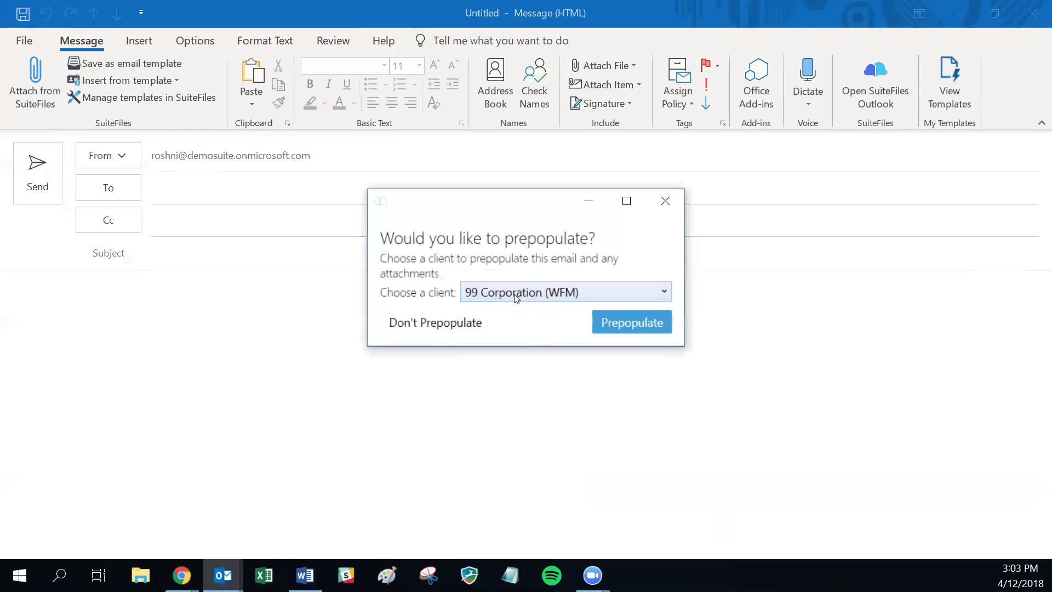
{"action": "left_click", "coordinate": [635, 326]}
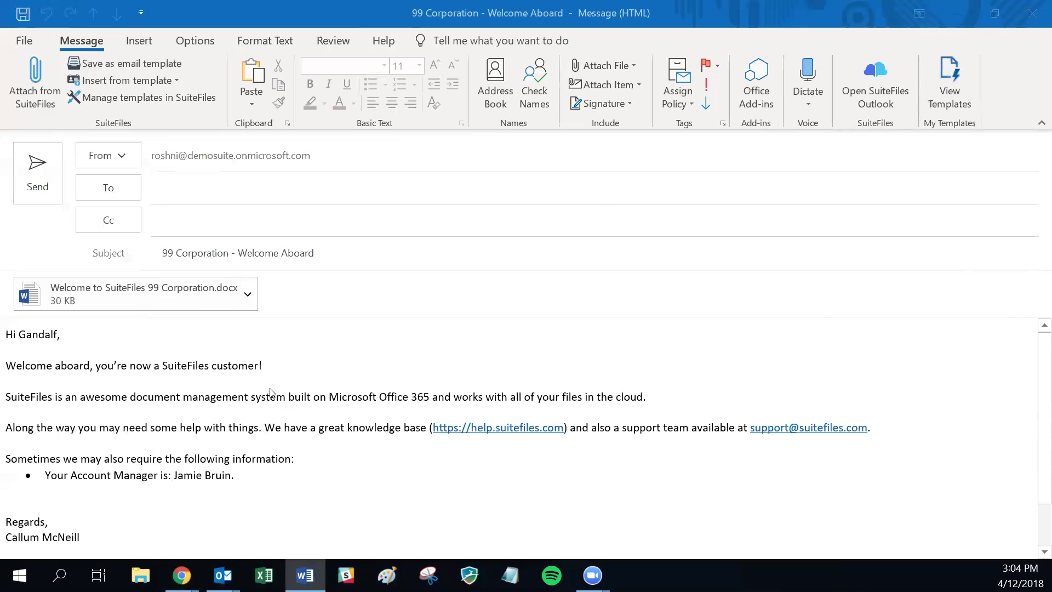
Open the attached Welcome to SuiteFiles 99 Corporation.docx to check its prepopulated client details, and close it.
{"action": "left_click", "coordinate": [193, 289]}
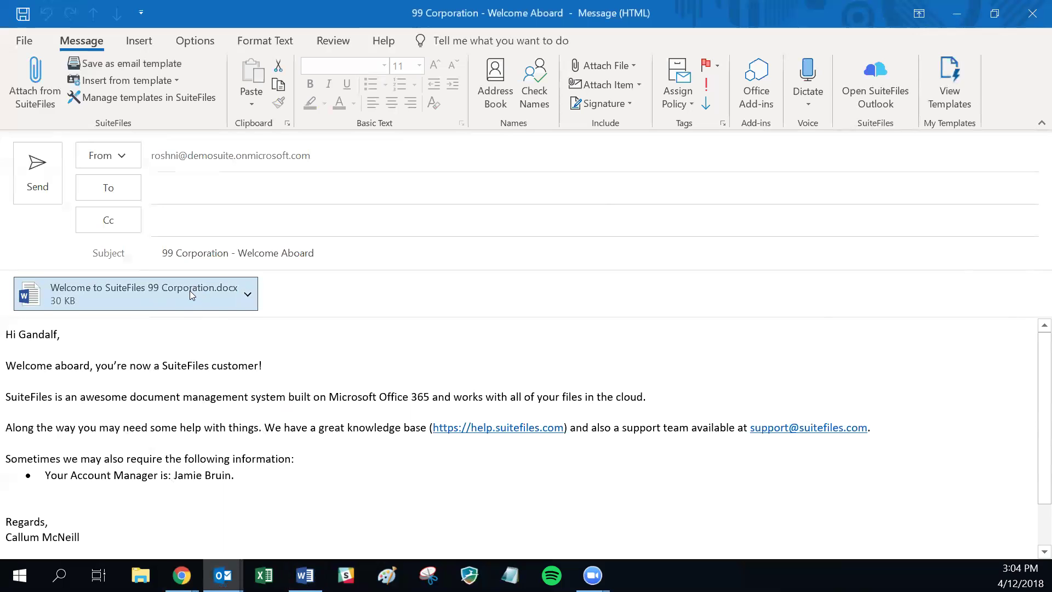
{"action": "double_click", "coordinate": [127, 298]}
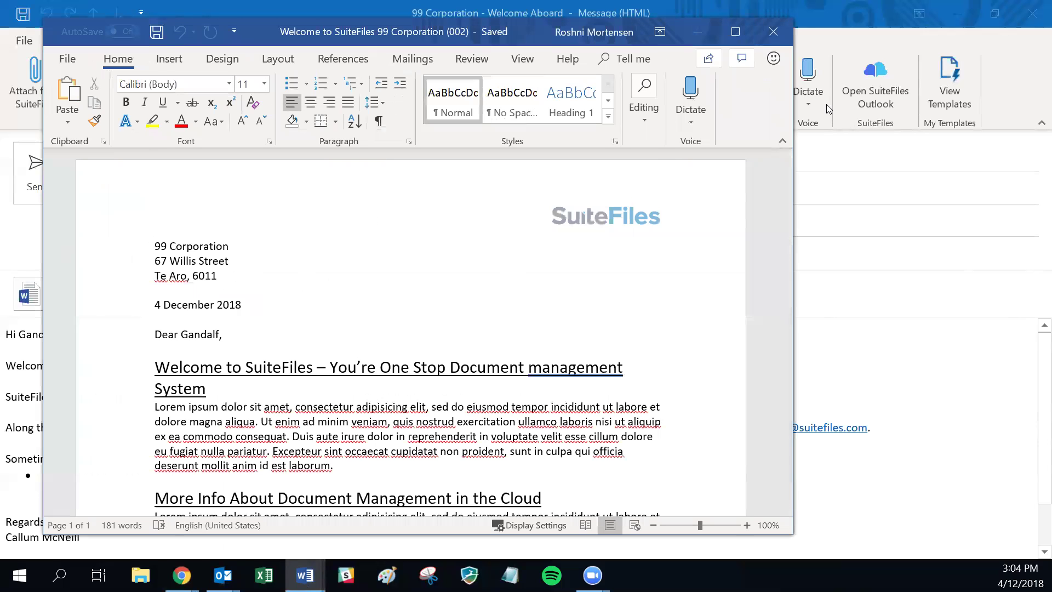
{"action": "left_click", "coordinate": [773, 31]}
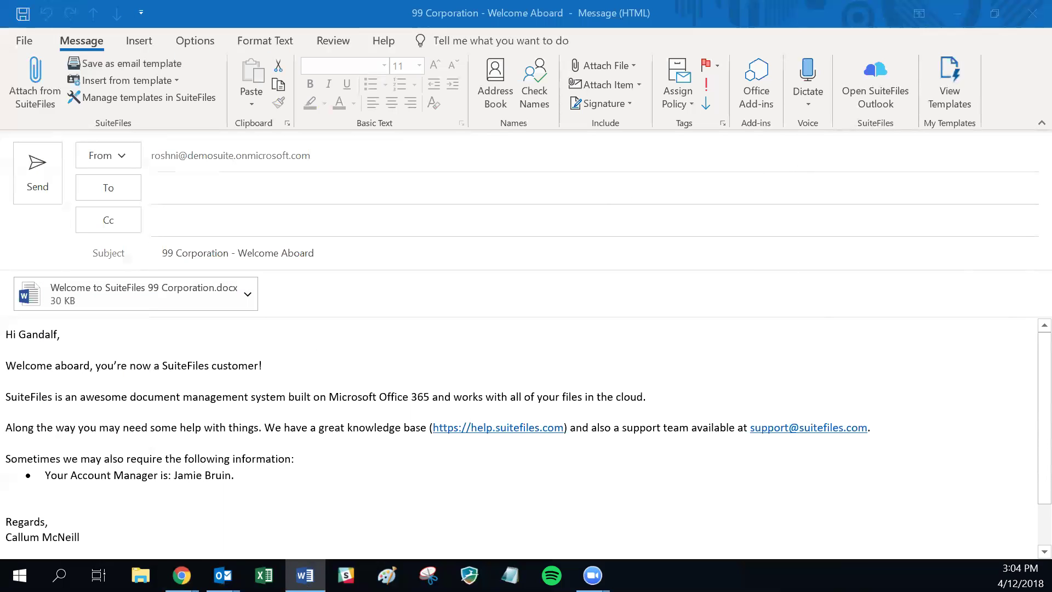